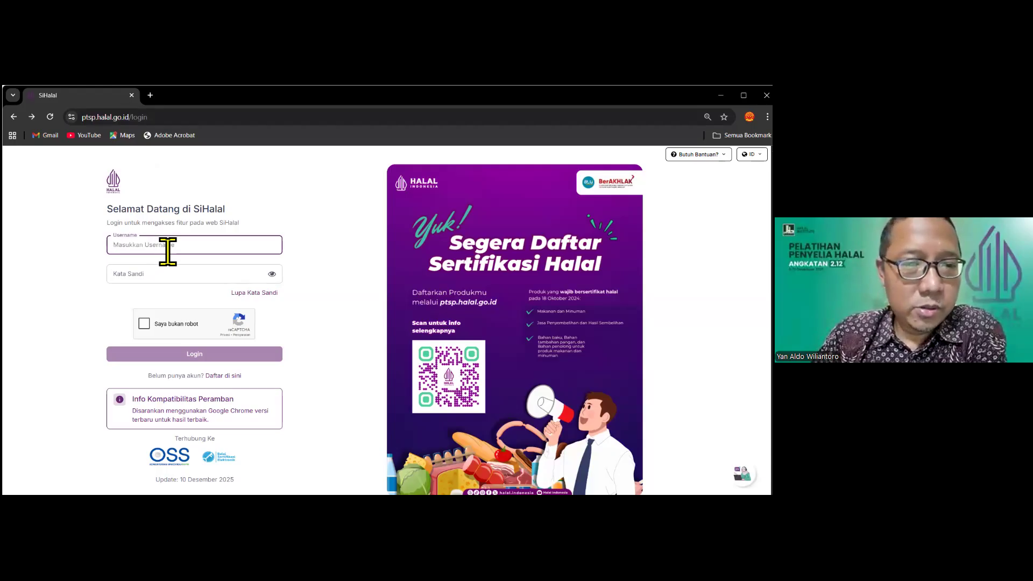
Log in with the business account's e-mail and password, ticking 'Saya bukan robot'
type("dir")
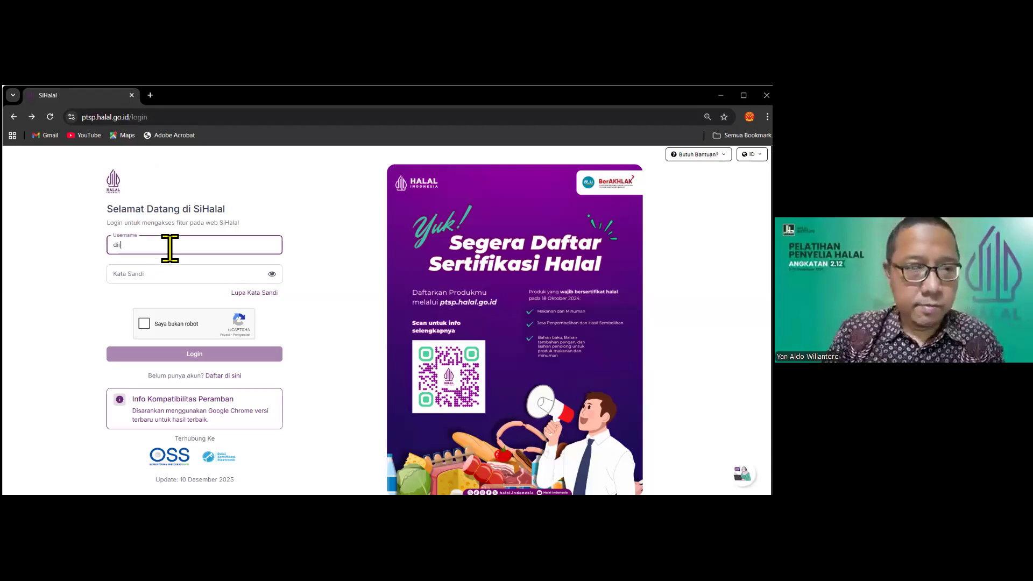
left_click_drag(136, 255, 88, 260)
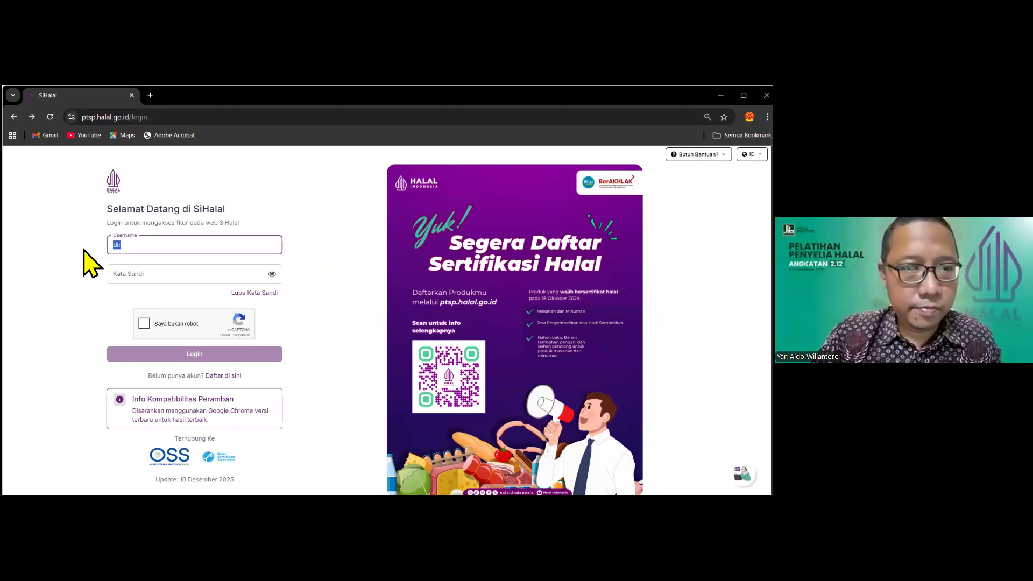
left_click(344, 320)
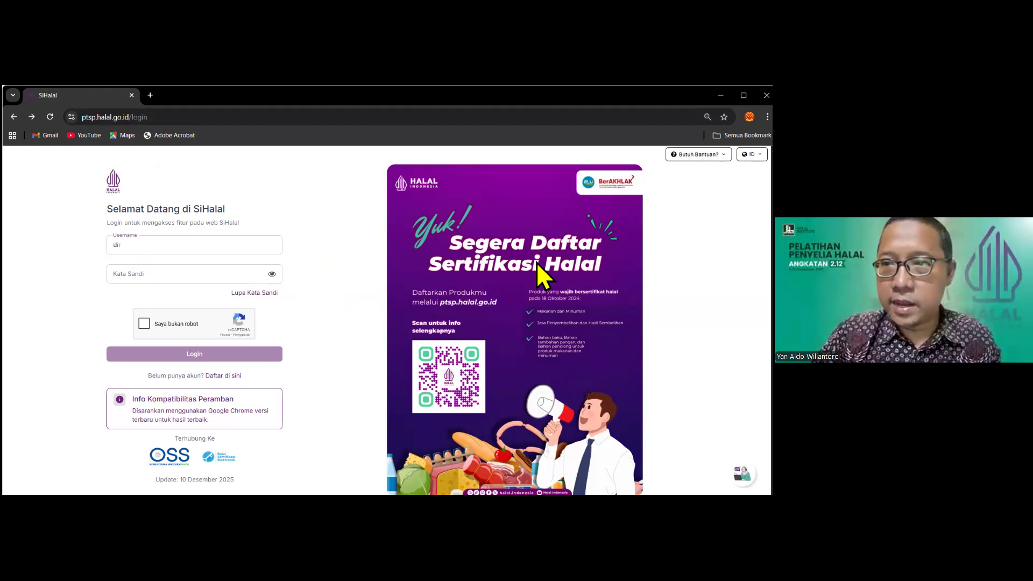
left_click_drag(135, 247, 60, 243)
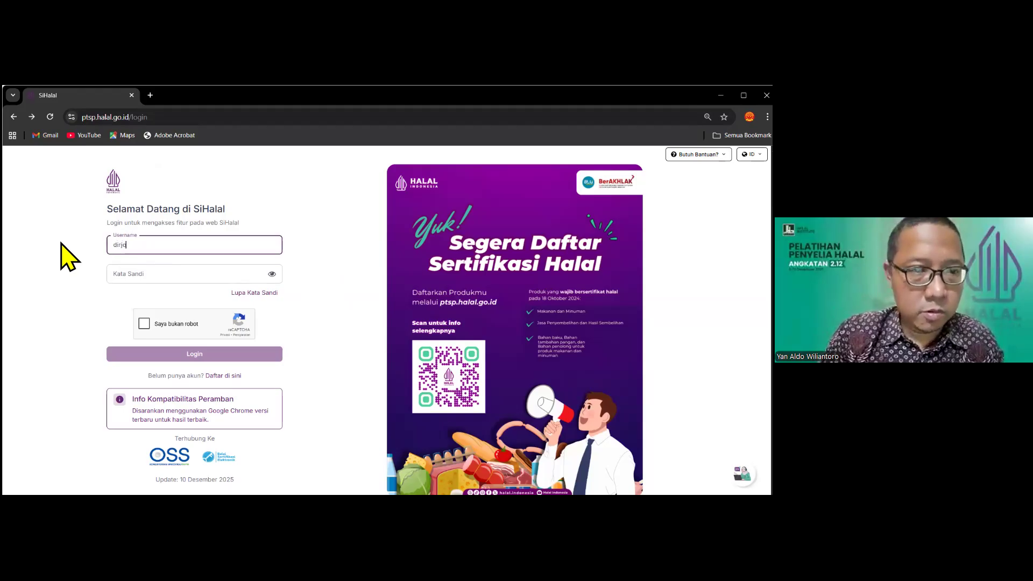
key("Tab")
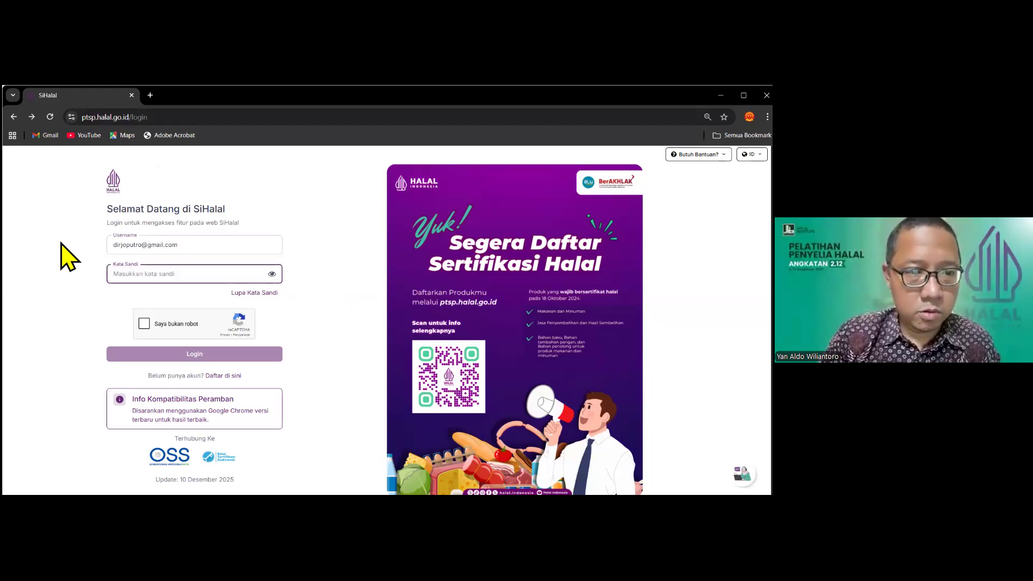
type("********")
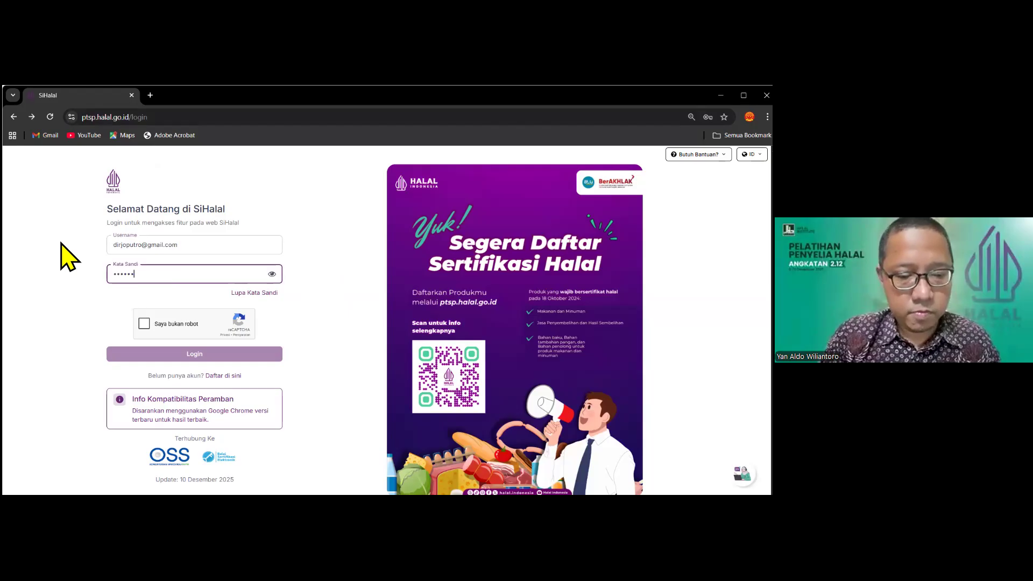
left_click(144, 324)
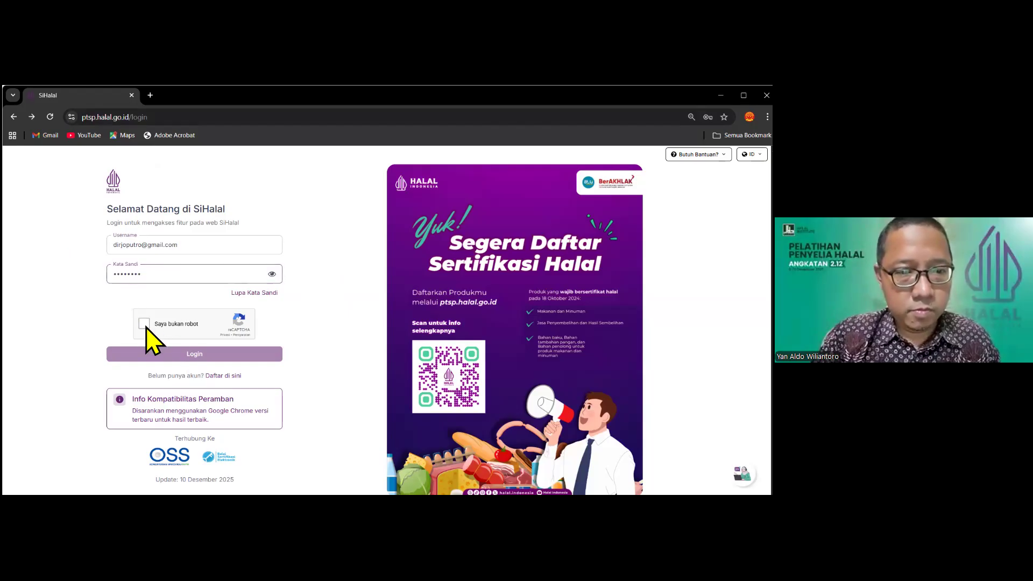
left_click(180, 354)
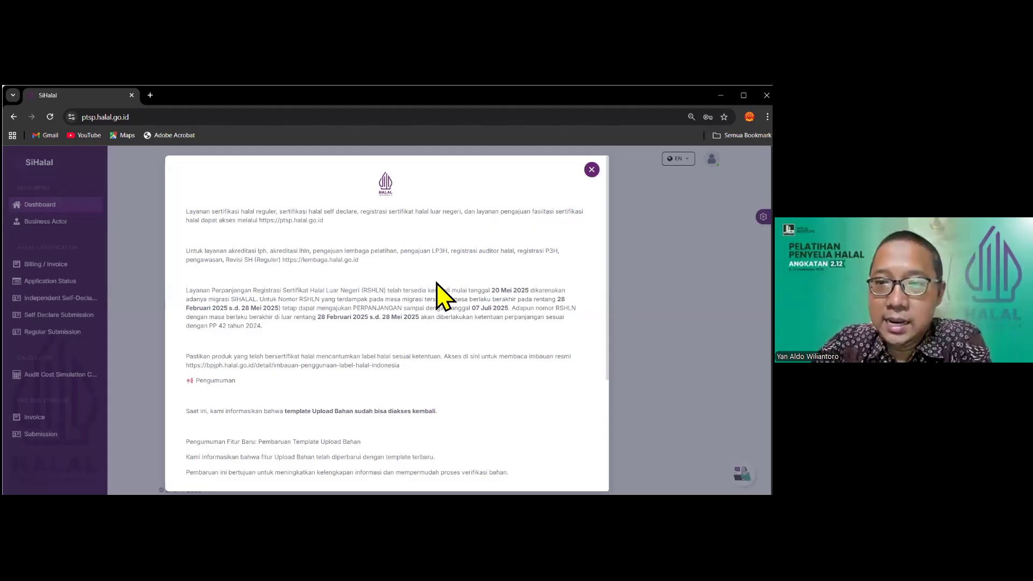
Read through the service-links and Upload Bahan announcement, then close it
scroll(386, 304, "down", 3)
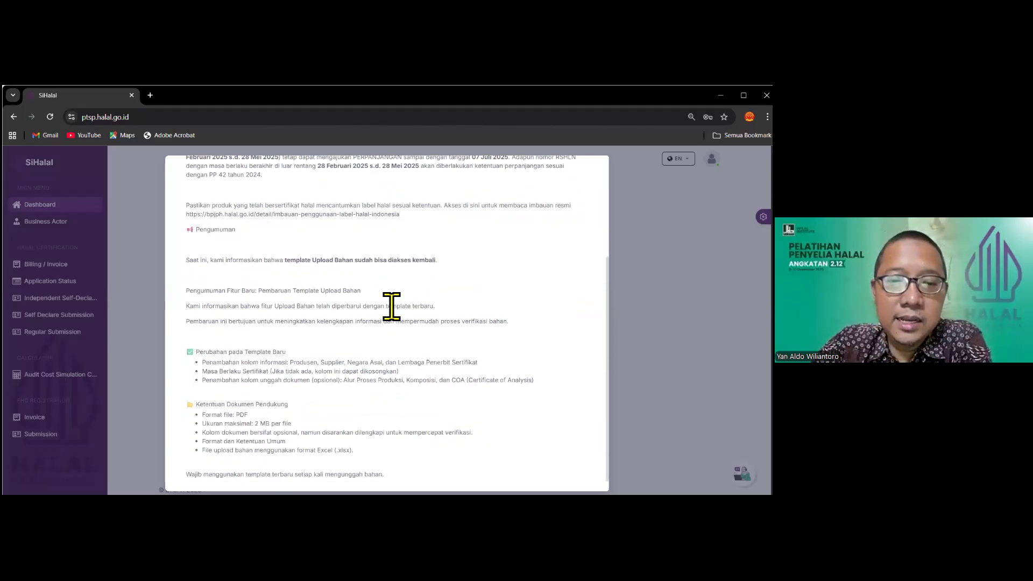
scroll(386, 307, "up", 3)
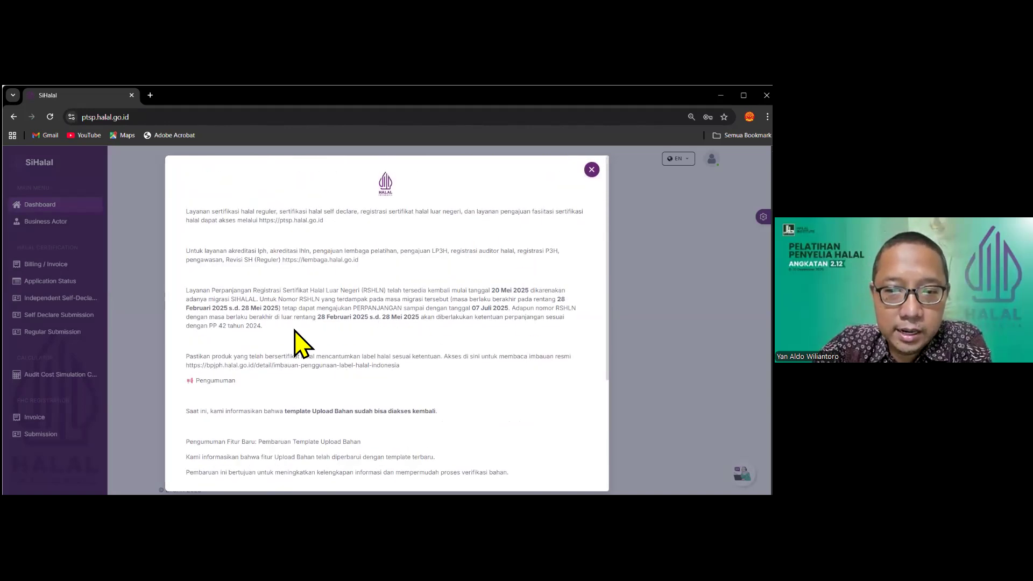
scroll(295, 331, "down", 3)
scroll(537, 269, "up", 3)
left_click(592, 169)
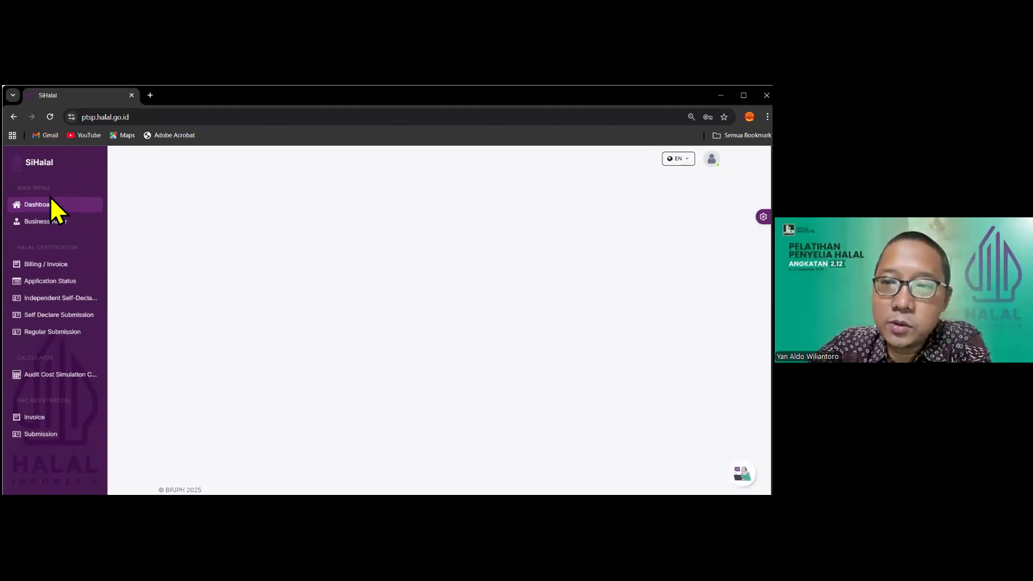
Change the header language selector from EN to Indonesia
left_click(679, 159)
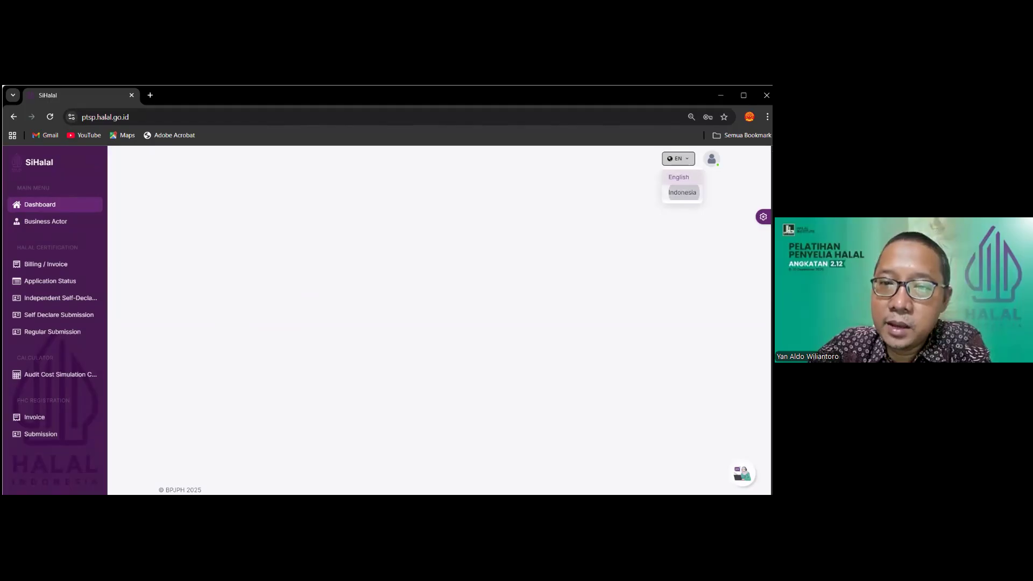
left_click(683, 192)
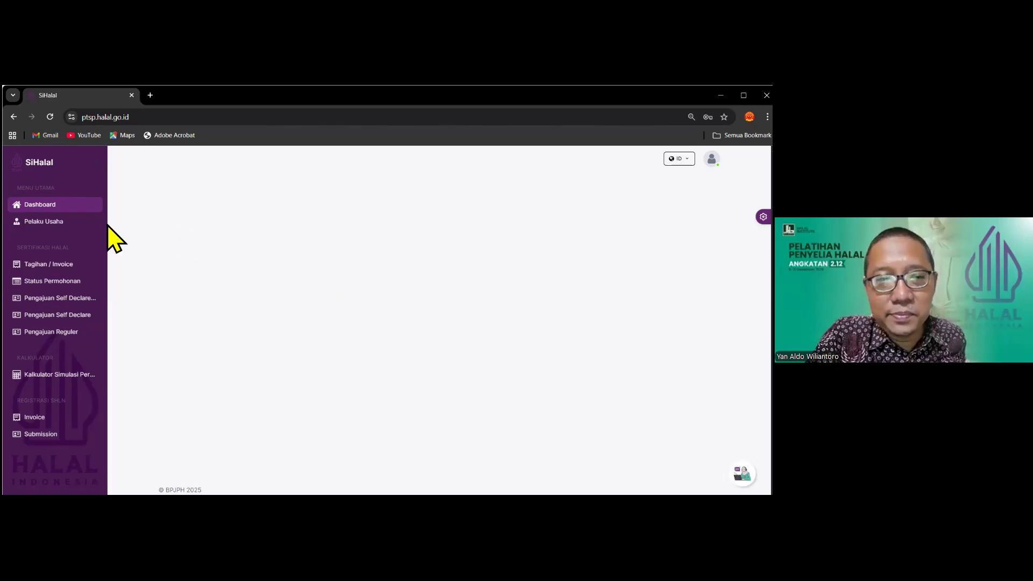
Open Pelaku Usaha and scroll through the business profile, location, phone, email and scale
left_click(54, 221)
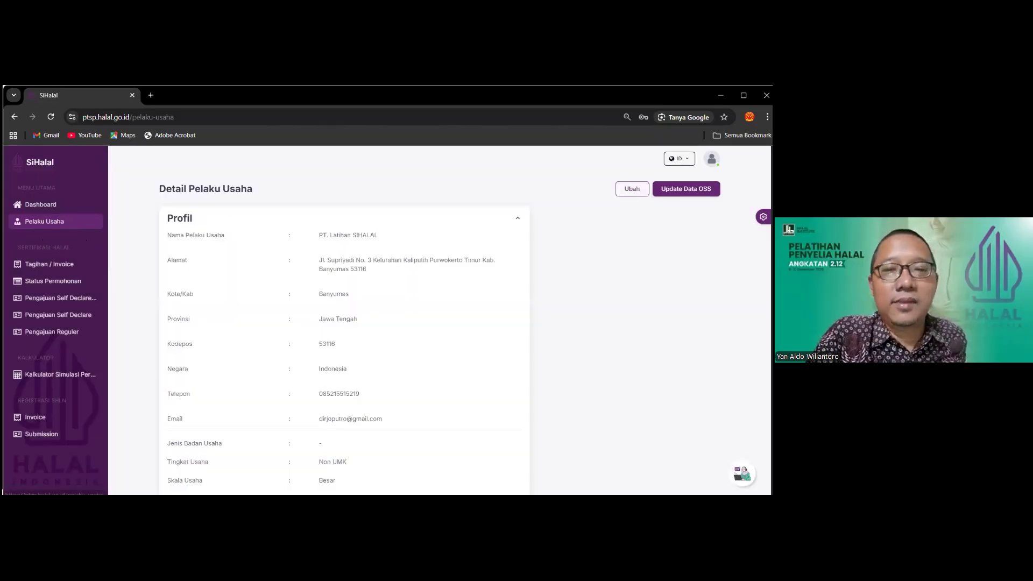
scroll(369, 323, "down", 3)
scroll(369, 322, "up", 3)
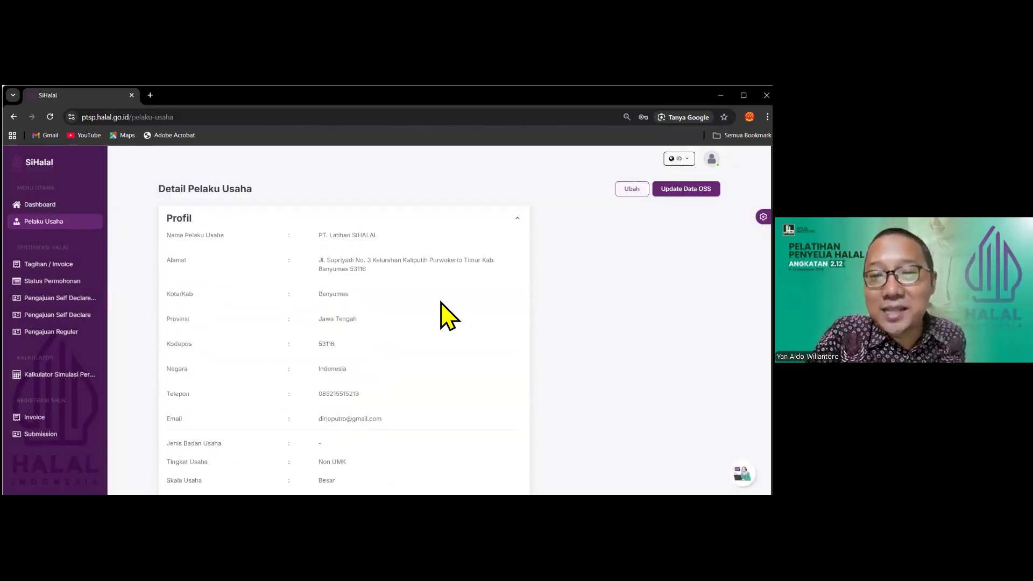
scroll(414, 301, "down", 3)
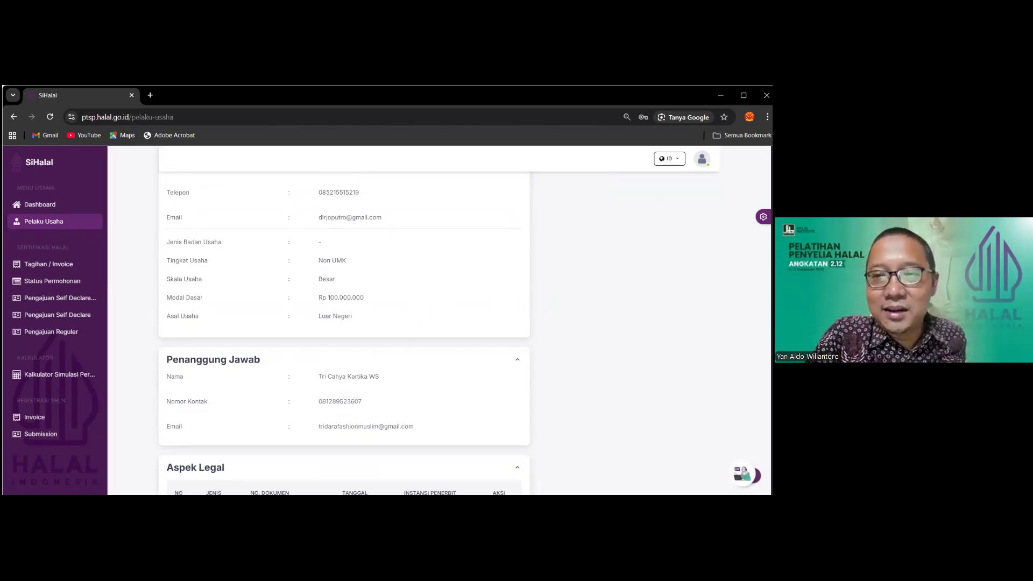
scroll(405, 283, "up", 1)
scroll(406, 283, "down", 3)
scroll(384, 298, "up", 3)
scroll(469, 272, "up", 2)
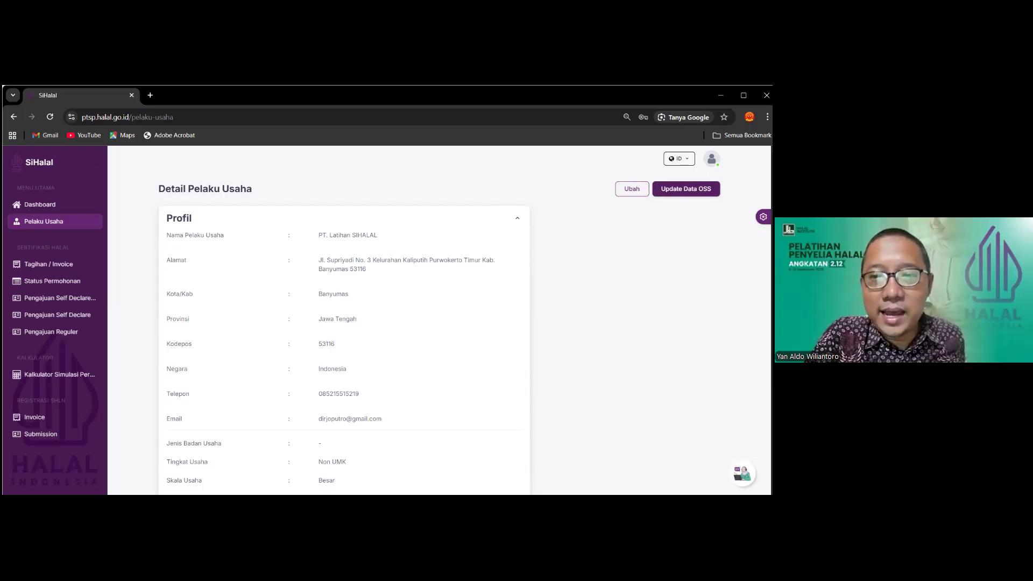
Open the business details for editing and set Jenis Badan Usaha to PT
left_click(632, 188)
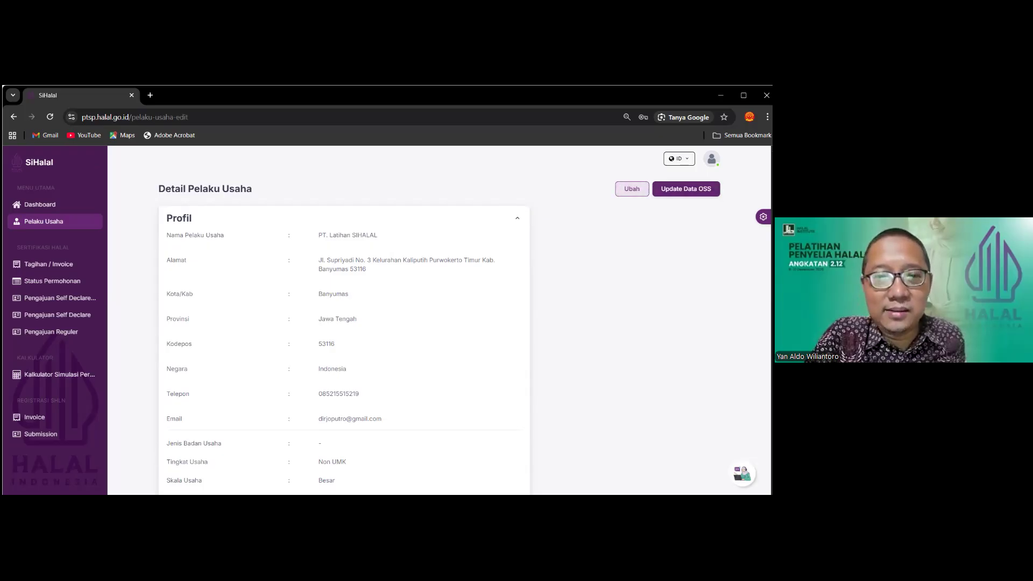
scroll(502, 267, "down", 1)
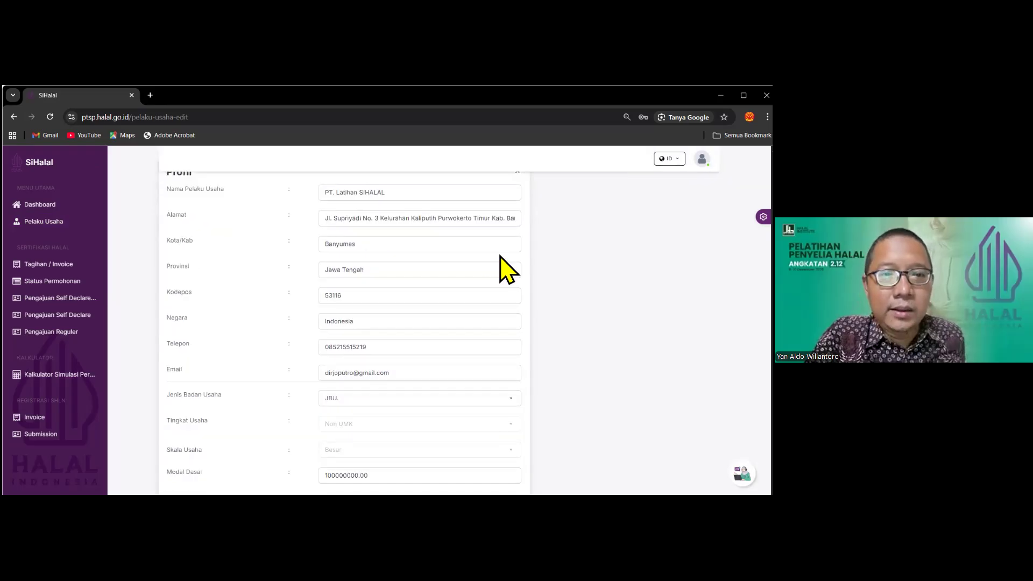
scroll(443, 257, "up", 1)
left_click(429, 244)
scroll(439, 259, "down", 3)
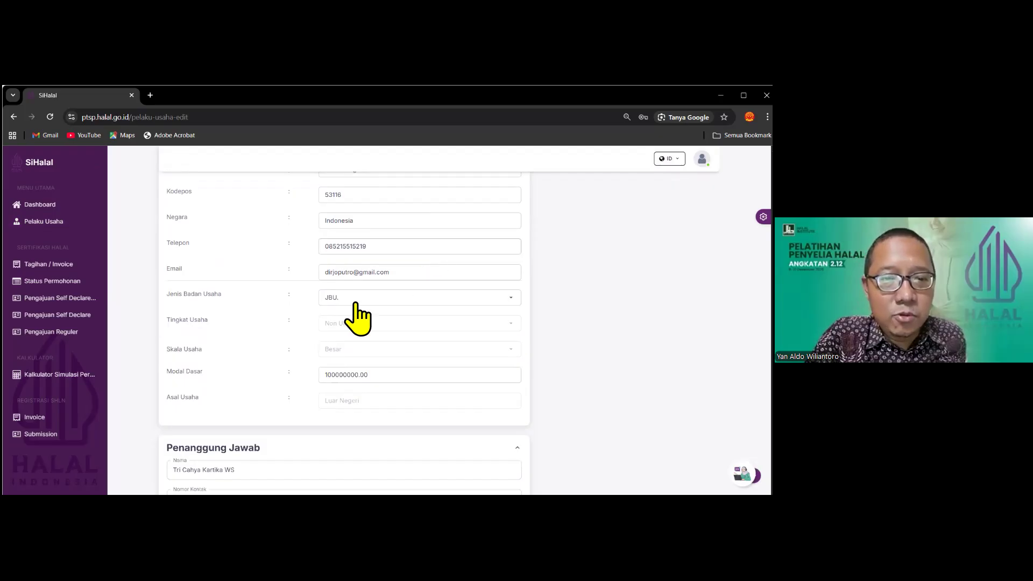
left_click(375, 301)
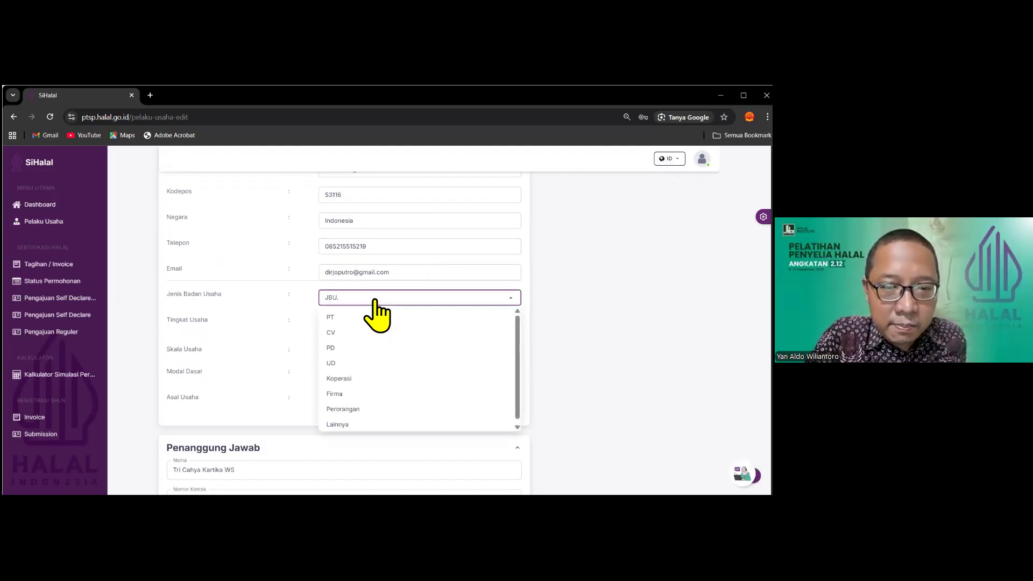
left_click(364, 317)
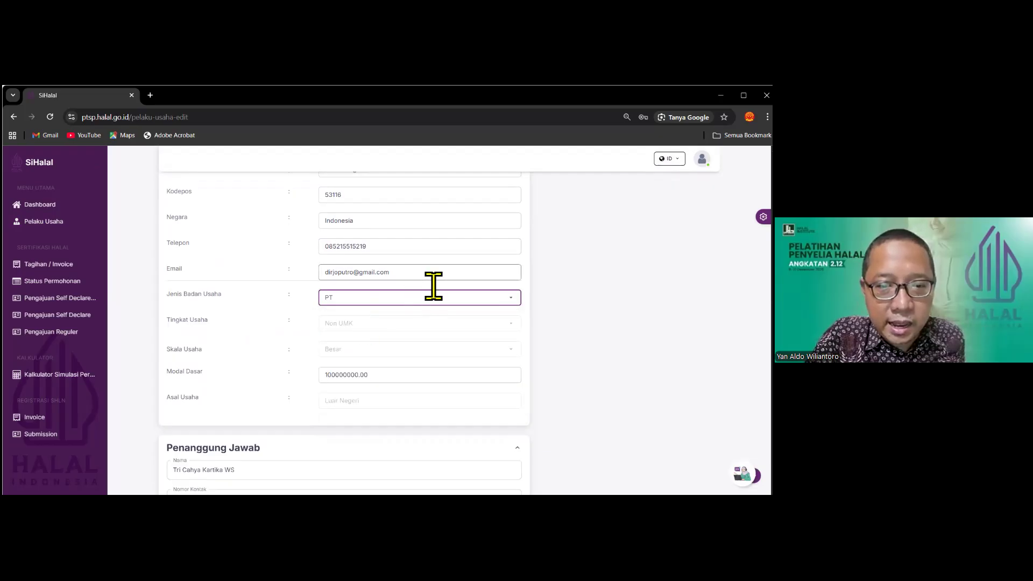
Replace Modal Dasar with 5000000 and submit the changes with Simpan
double_click(495, 372)
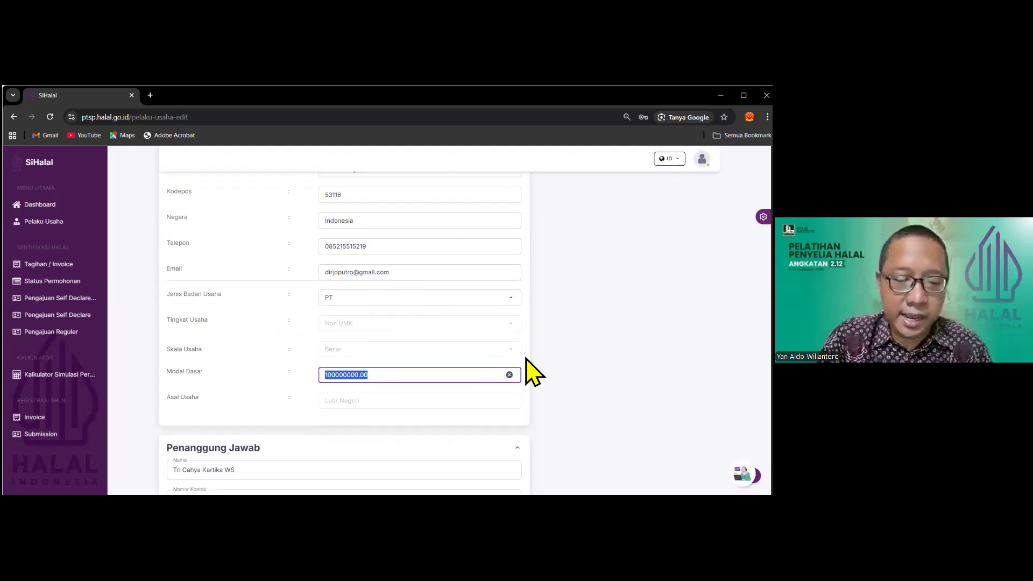
type("5000000")
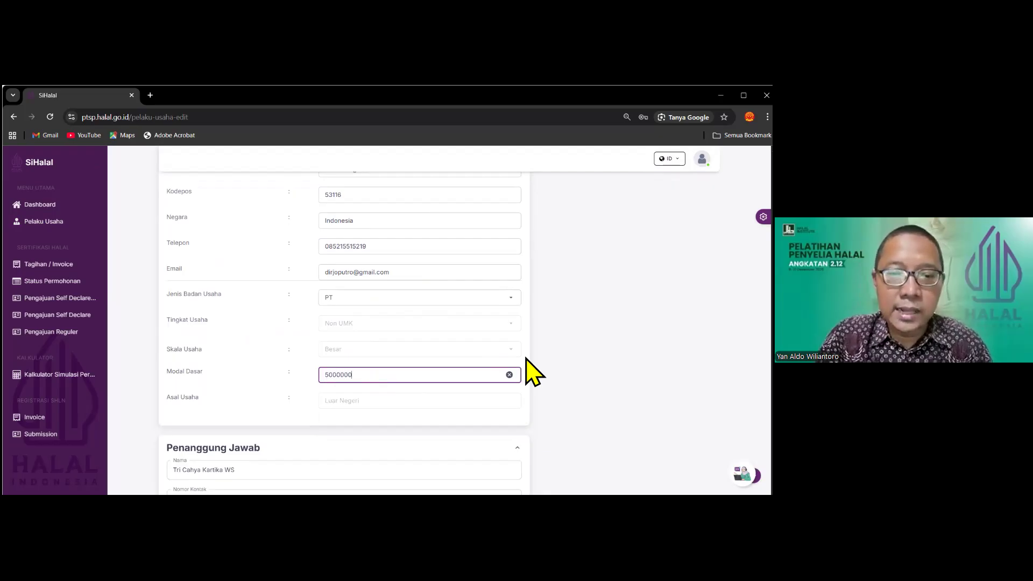
left_click(526, 358)
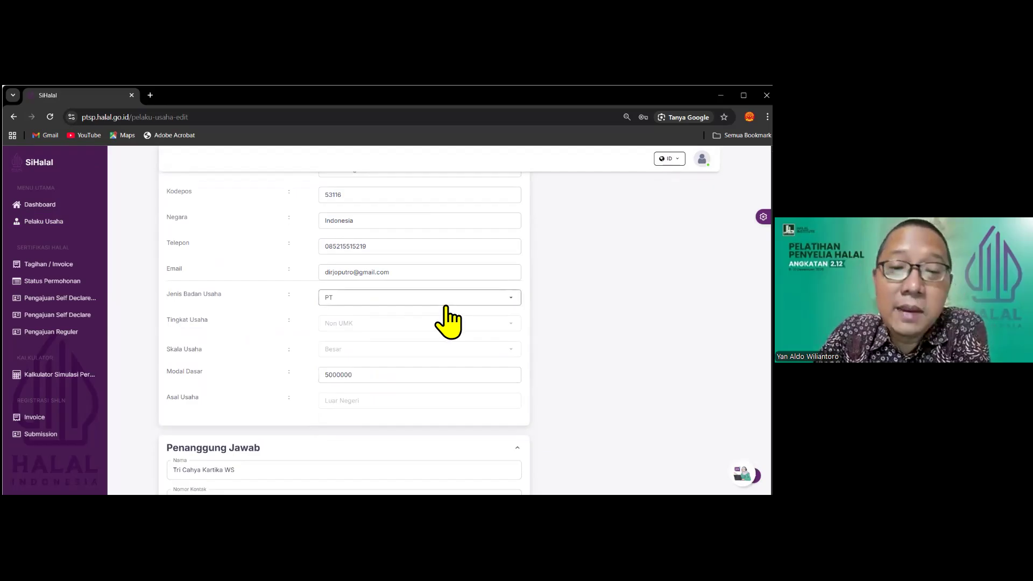
scroll(430, 296, "up", 1)
scroll(435, 295, "up", 1)
scroll(398, 277, "up", 1)
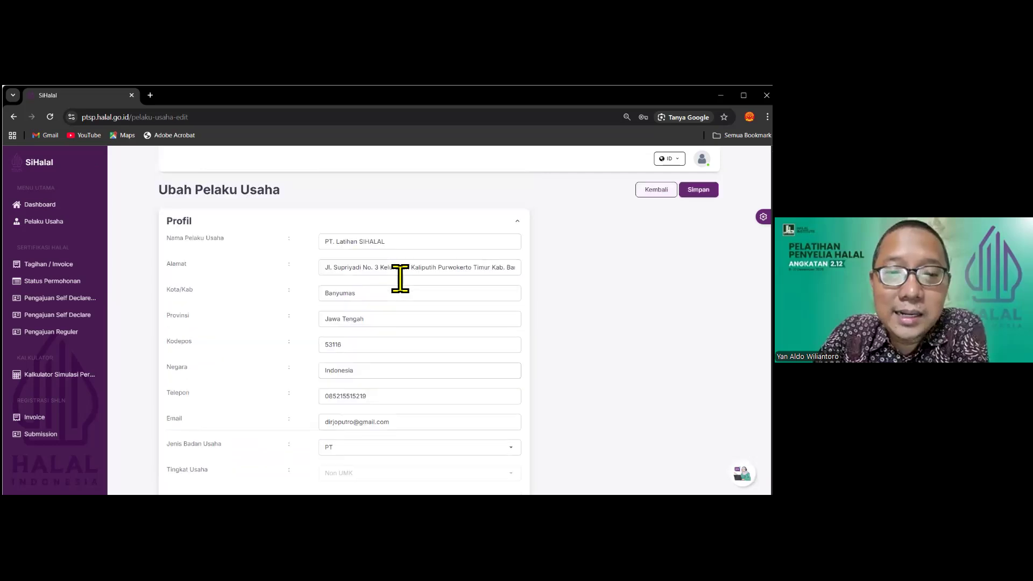
left_click(698, 190)
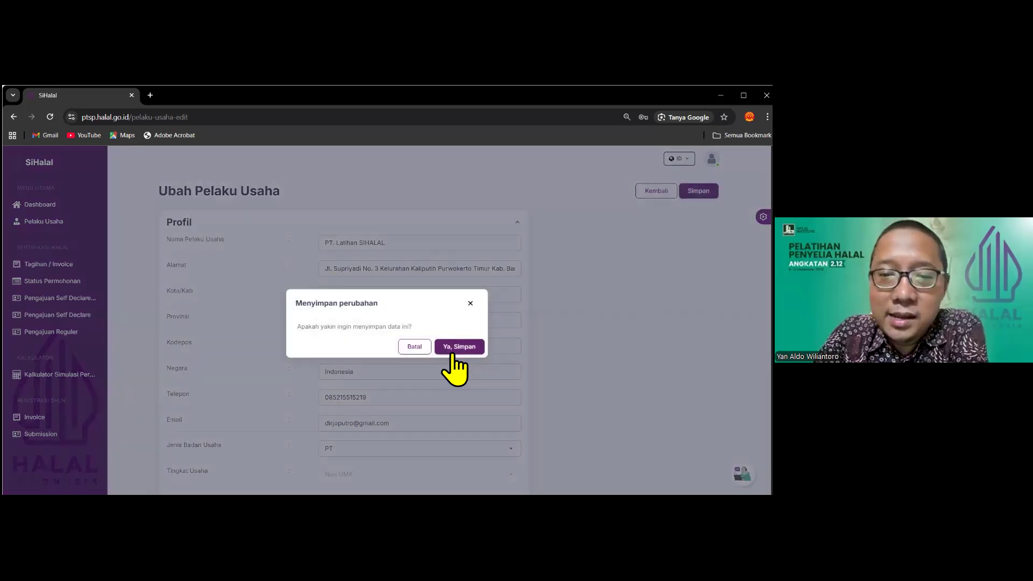
Confirm saving the business data with 'Ya, Simpan'
left_click(456, 347)
scroll(486, 321, "down", 8)
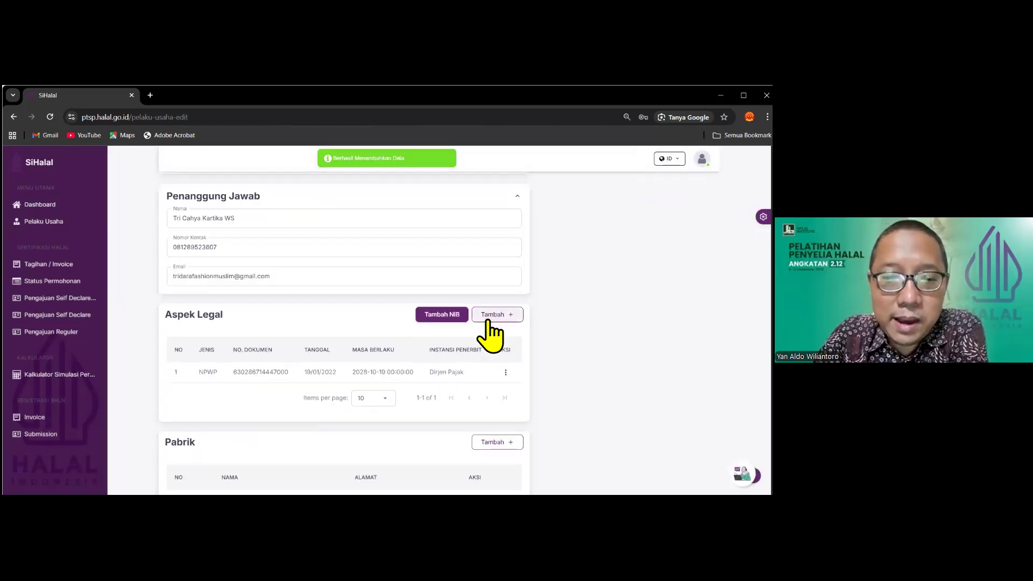
scroll(490, 330, "up", 1)
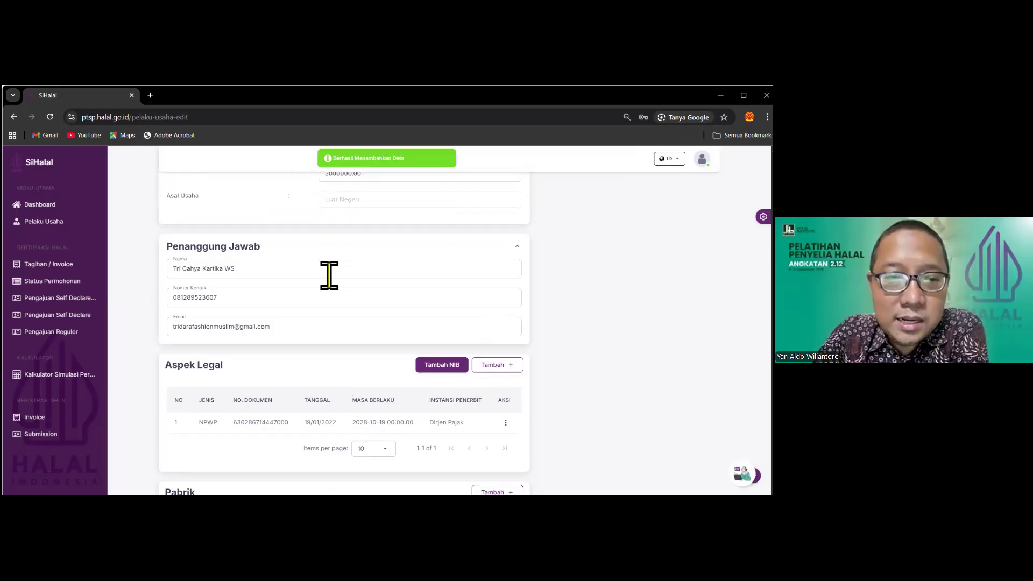
Review the Penanggung Jawab section, then the Aspek Legal NPWP and Pabrik entries
left_click(284, 251)
left_click(291, 253)
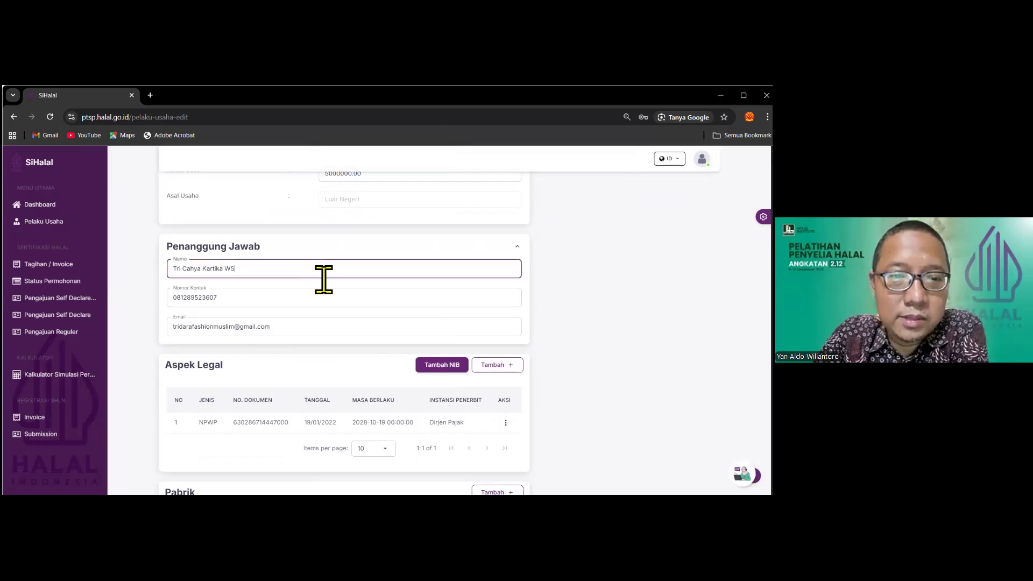
left_click(258, 272)
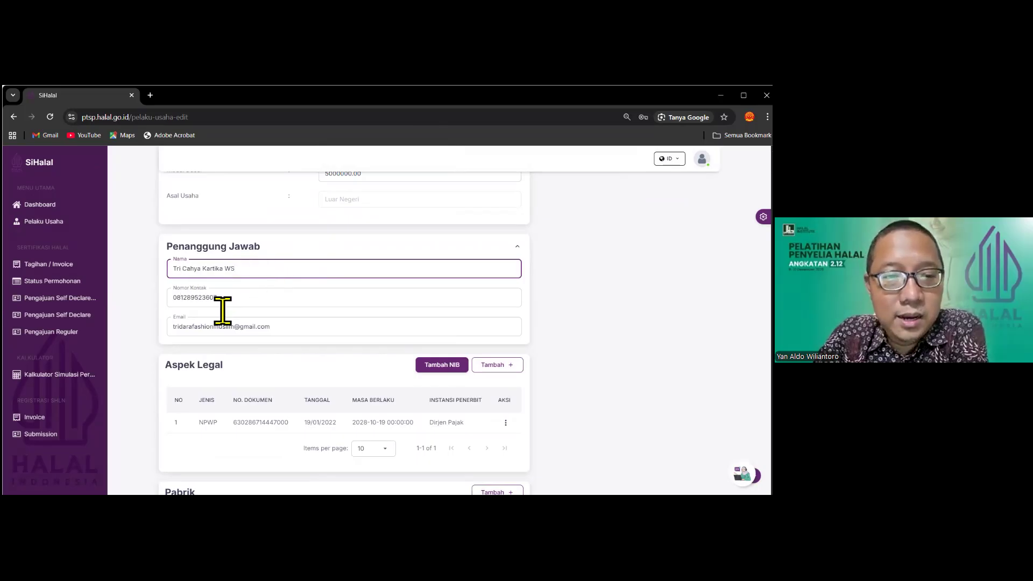
scroll(293, 331, "down", 1)
scroll(293, 328, "down", 3)
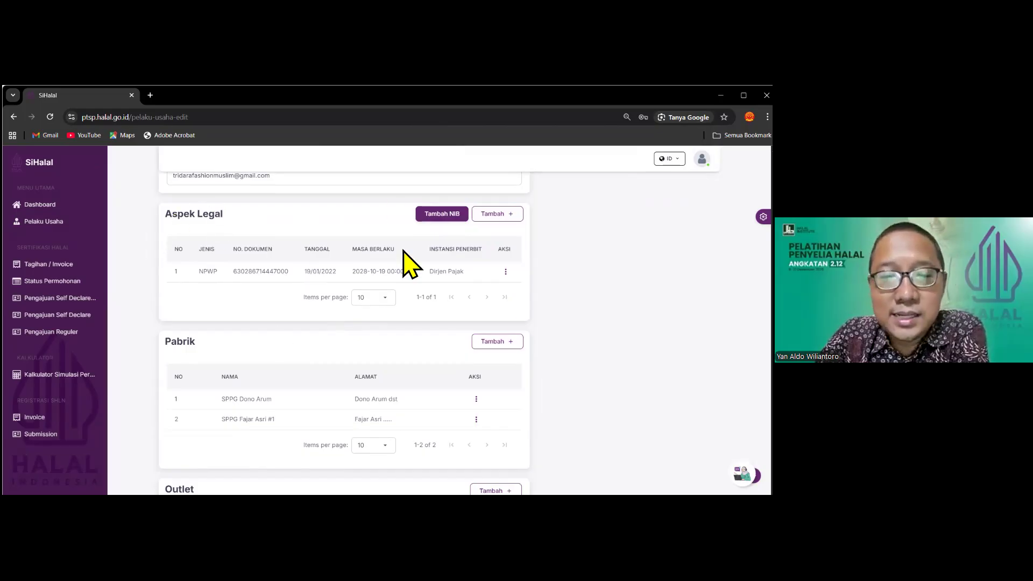
scroll(406, 264, "down", 2)
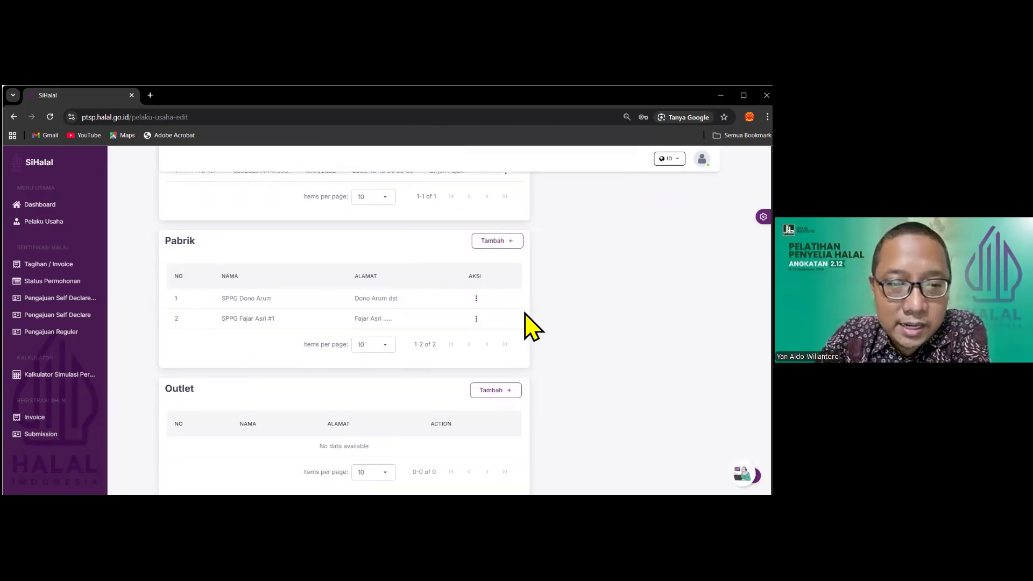
Scroll past Pabrik and Outlet to the empty Penyelia halal table
scroll(369, 290, "down", 2)
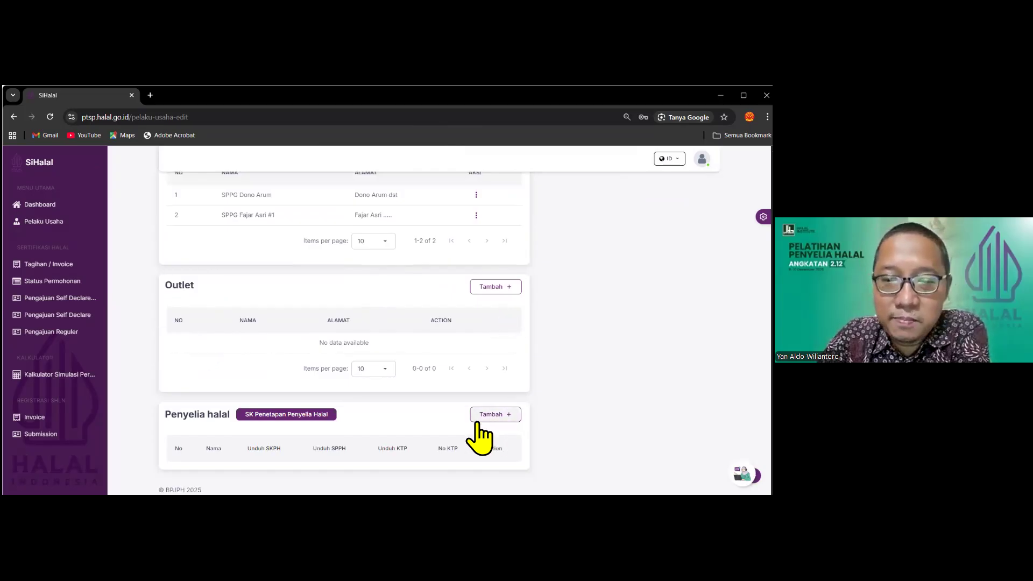
Open the SK Penetapan Penyelia Halal letter for PT. Latihan SIHALAL and read it
left_click(291, 413)
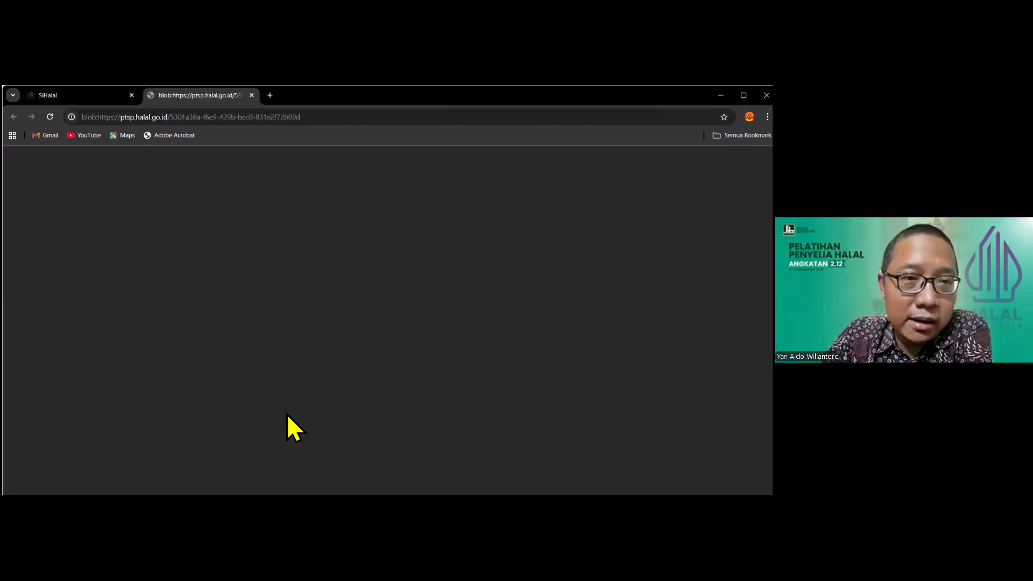
scroll(454, 346, "down", 5)
scroll(454, 346, "up", 5)
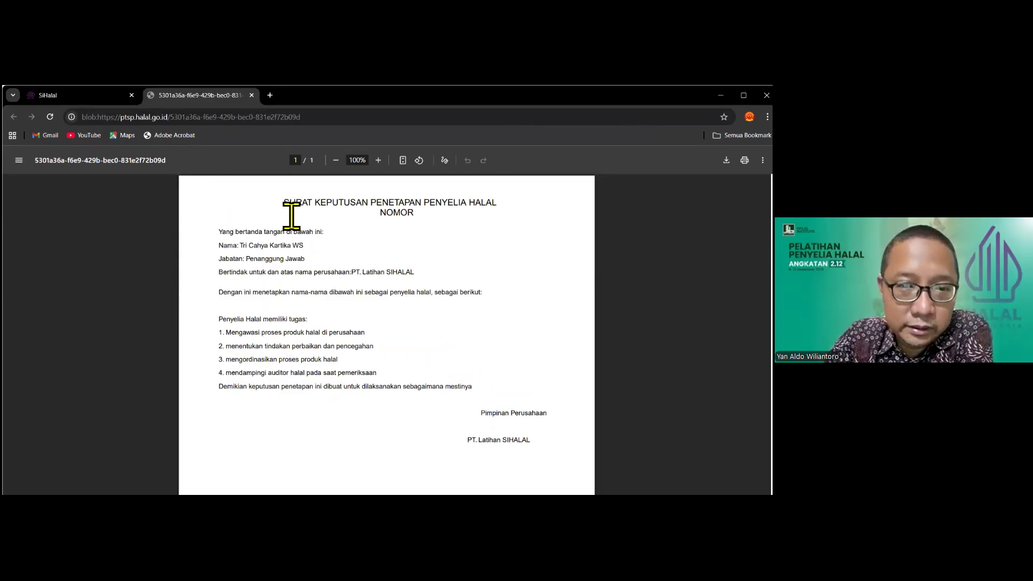
left_click_drag(463, 286, 463, 350)
left_click(460, 337)
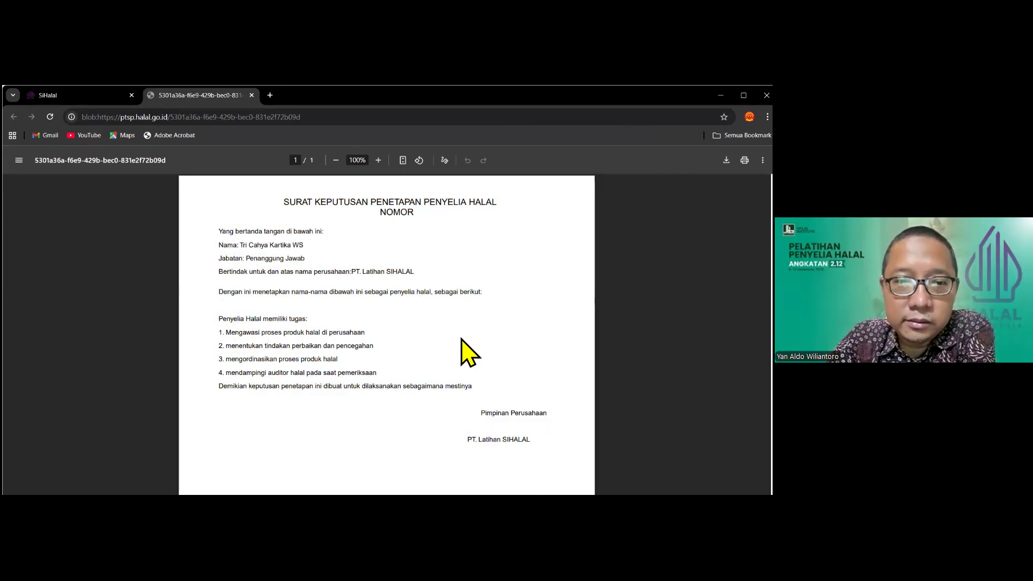
scroll(457, 344, "down", 5)
scroll(462, 361, "up", 5)
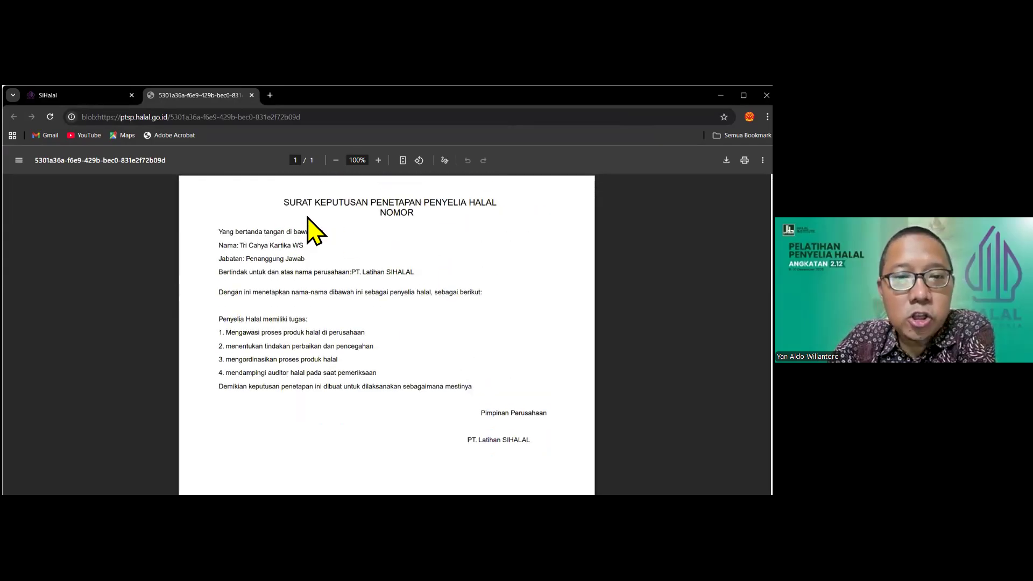
Back in SiHalal, open the Tambah halal supervisor form, try the No. KTP field, then cancel
left_click(91, 103)
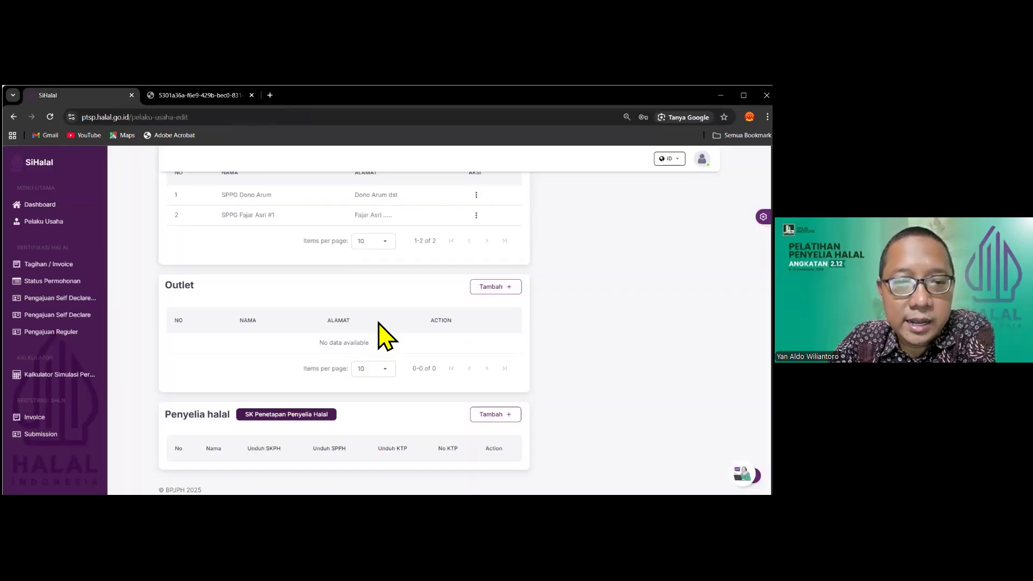
left_click(484, 417)
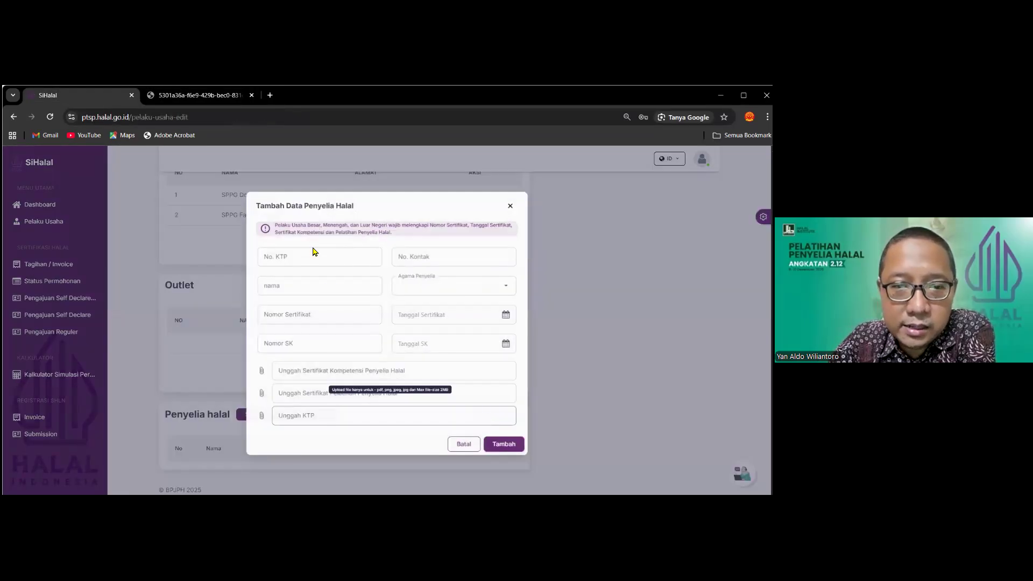
left_click(375, 262)
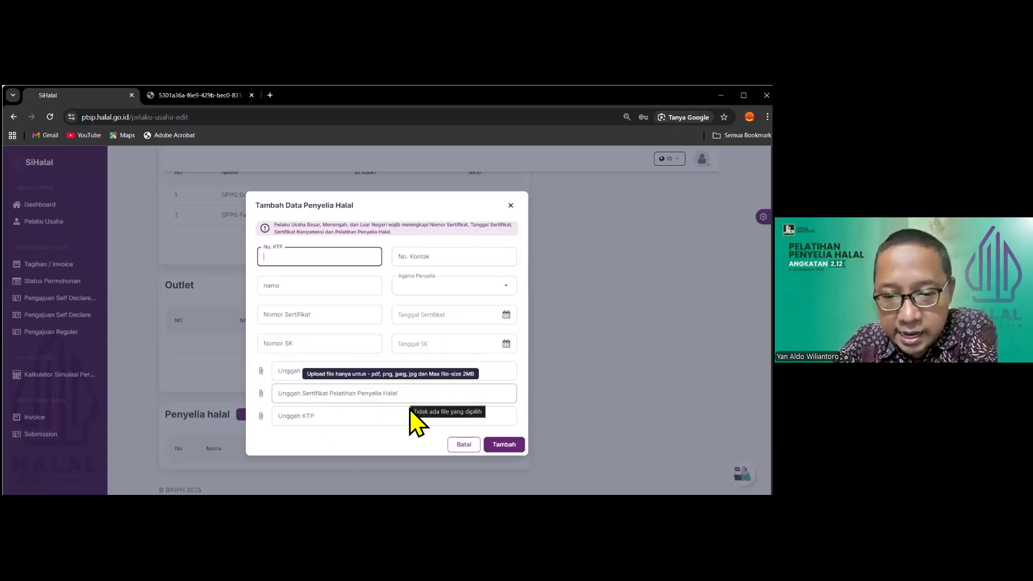
left_click(465, 447)
scroll(537, 385, "up", 15)
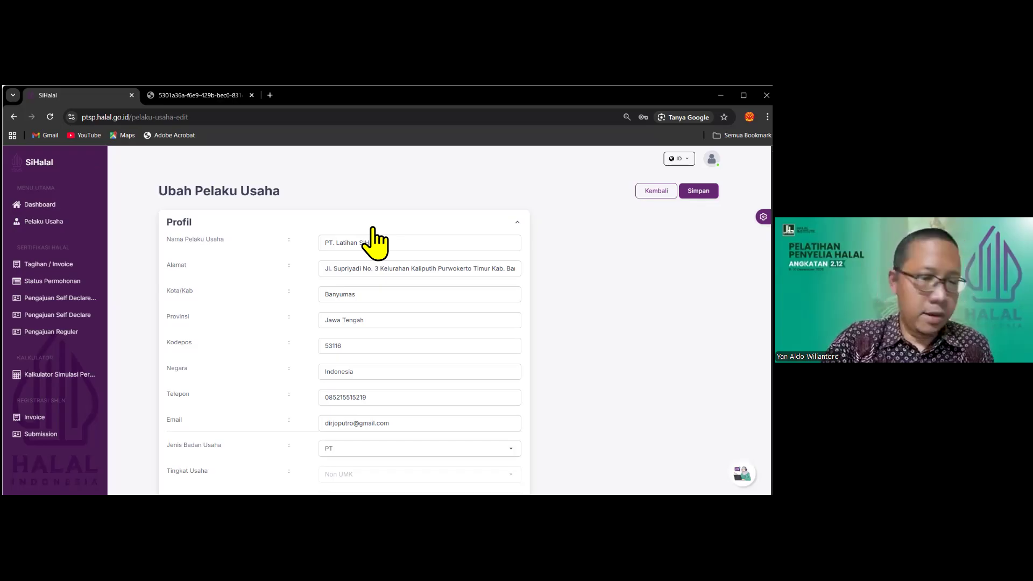
scroll(524, 290, "down", 10)
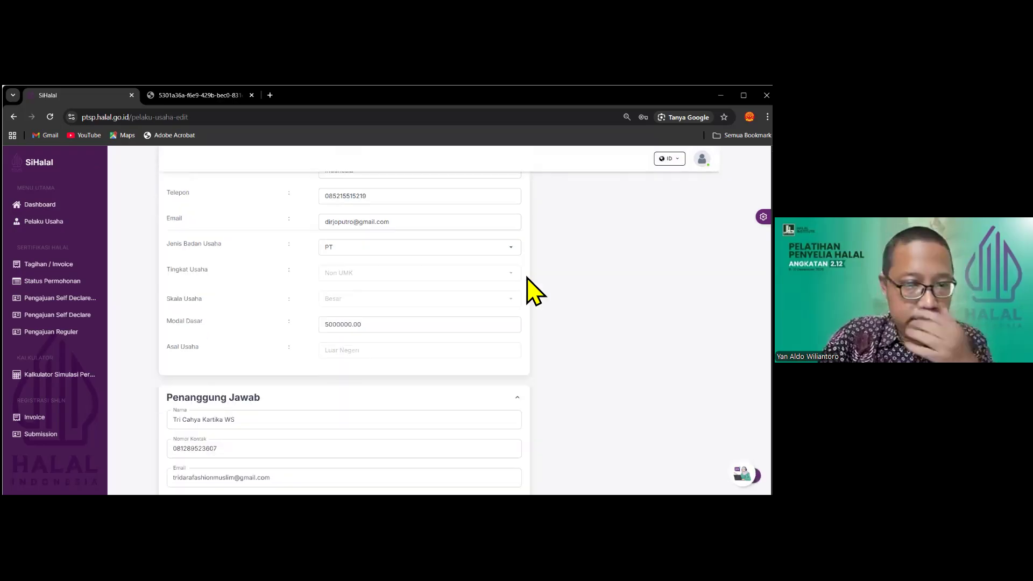
scroll(529, 274, "down", 4)
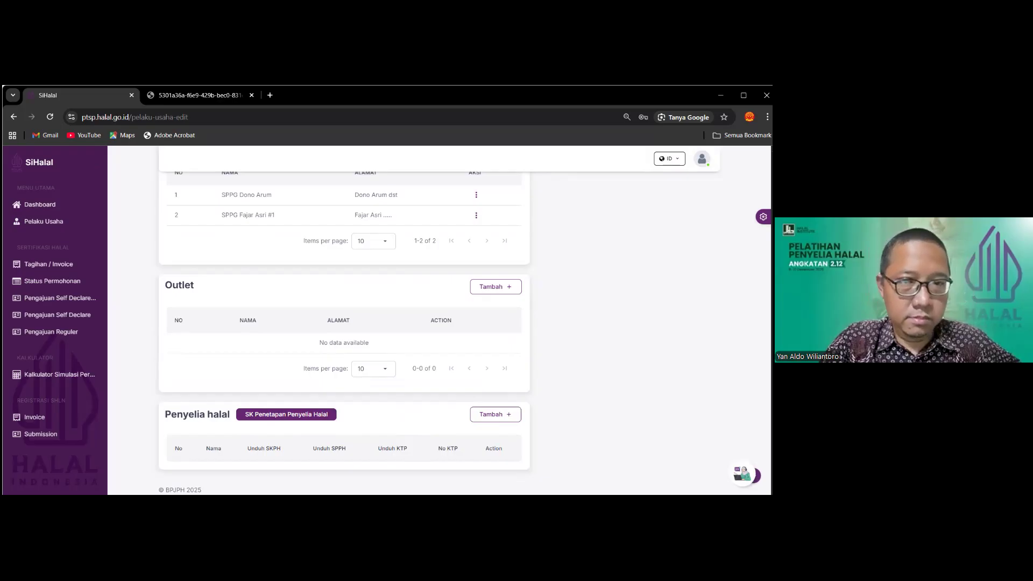
scroll(345, 323, "up", 15)
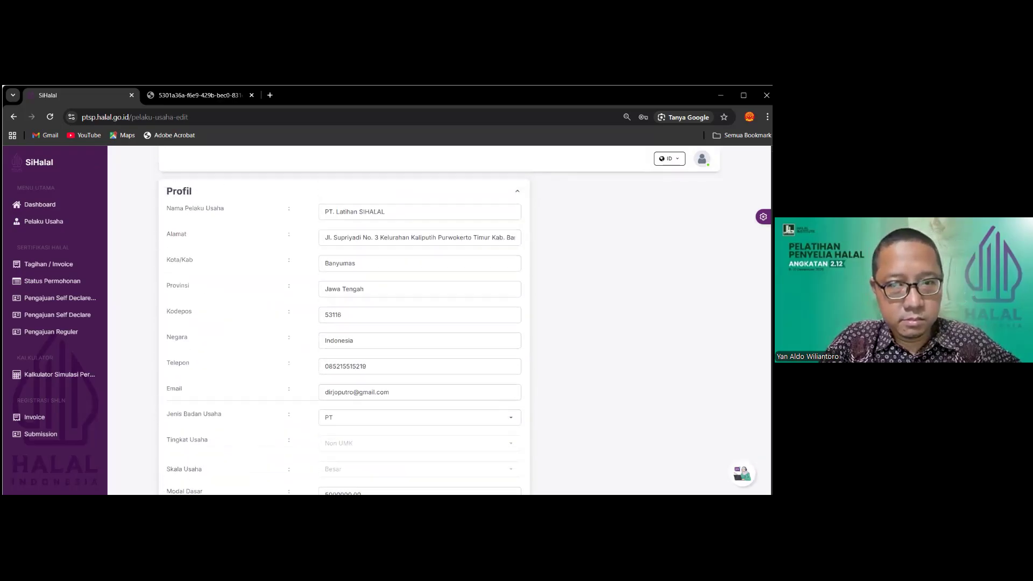
scroll(344, 323, "up", 2)
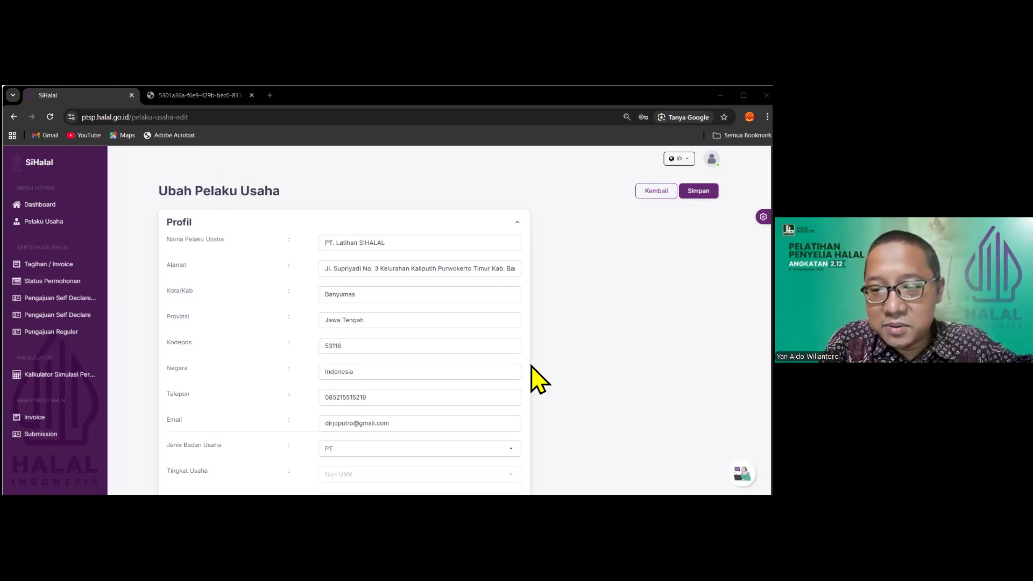
scroll(524, 334, "down", 10)
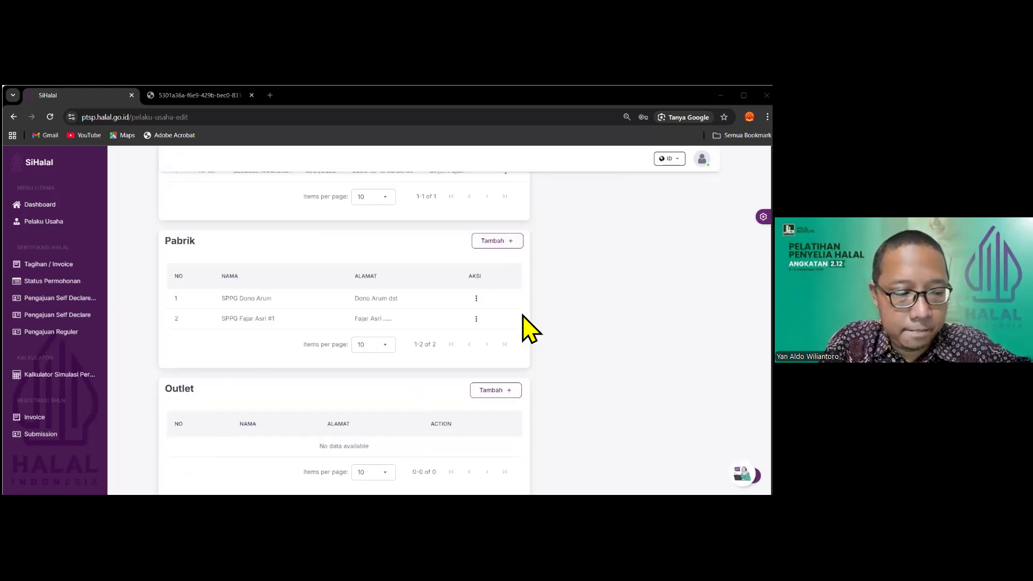
scroll(523, 315, "down", 2)
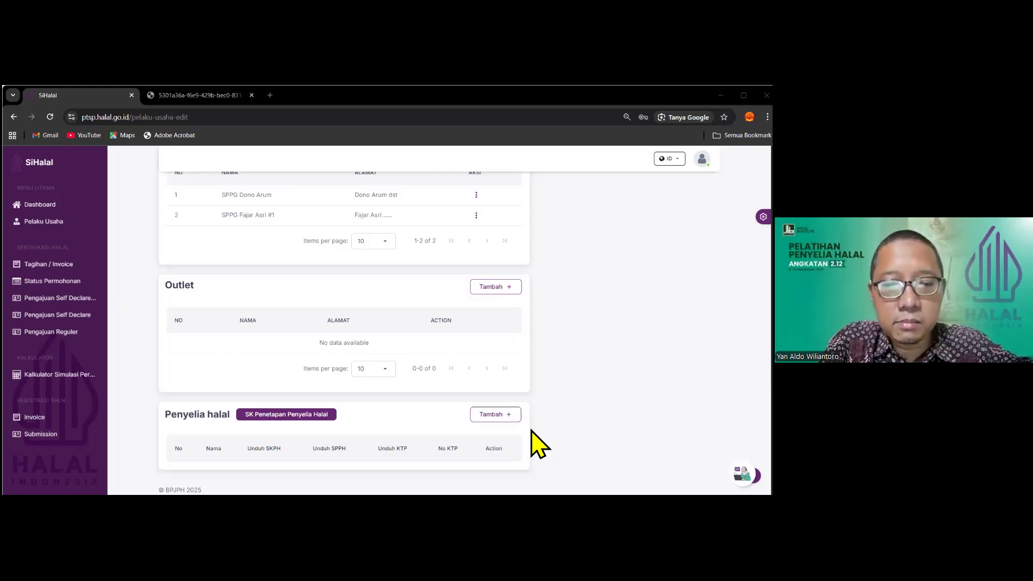
left_click(505, 425)
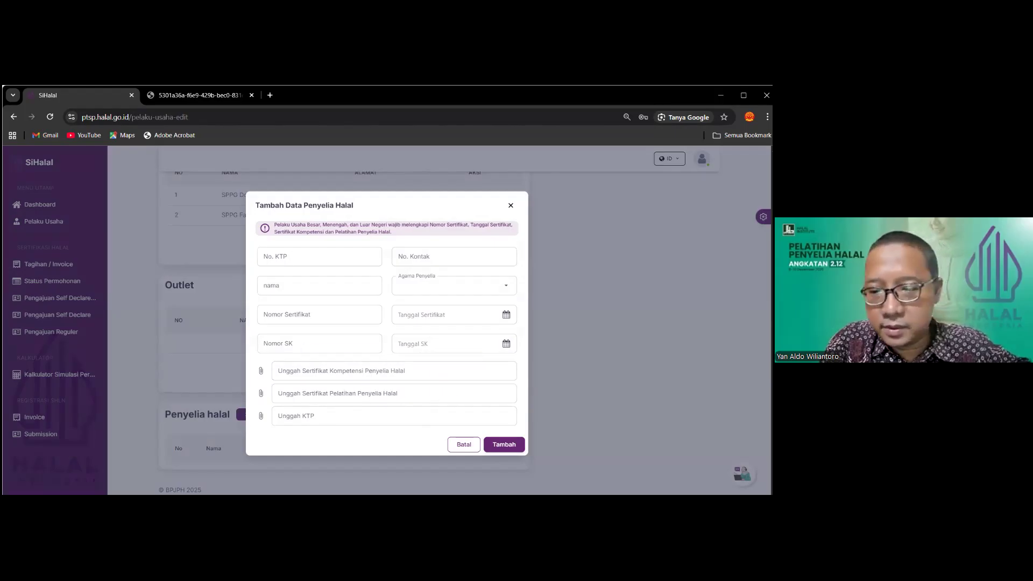
left_click(464, 444)
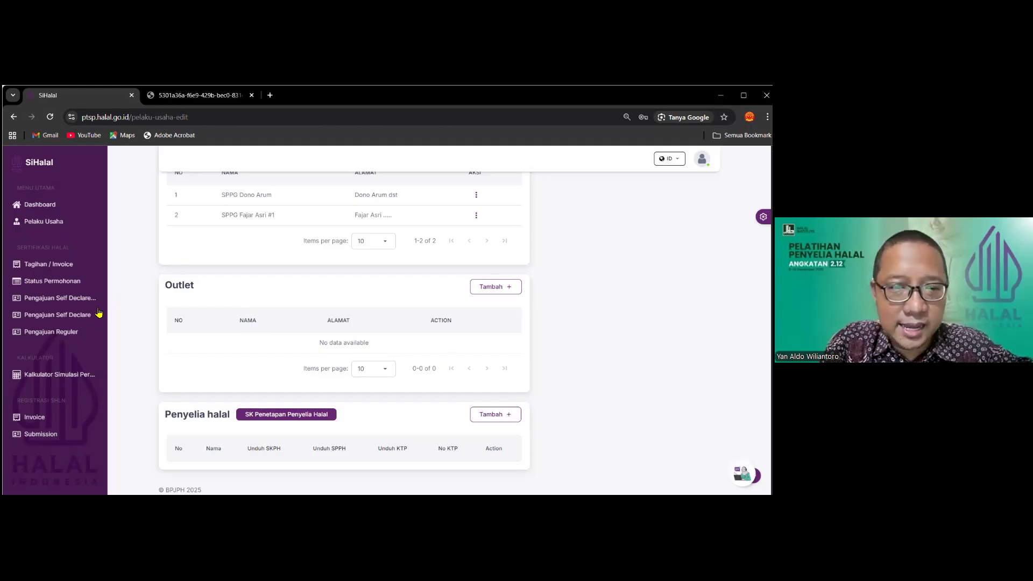
Open a draft submission from the Reguler list and delete it with 'Ya, Hapus'
left_click(74, 336)
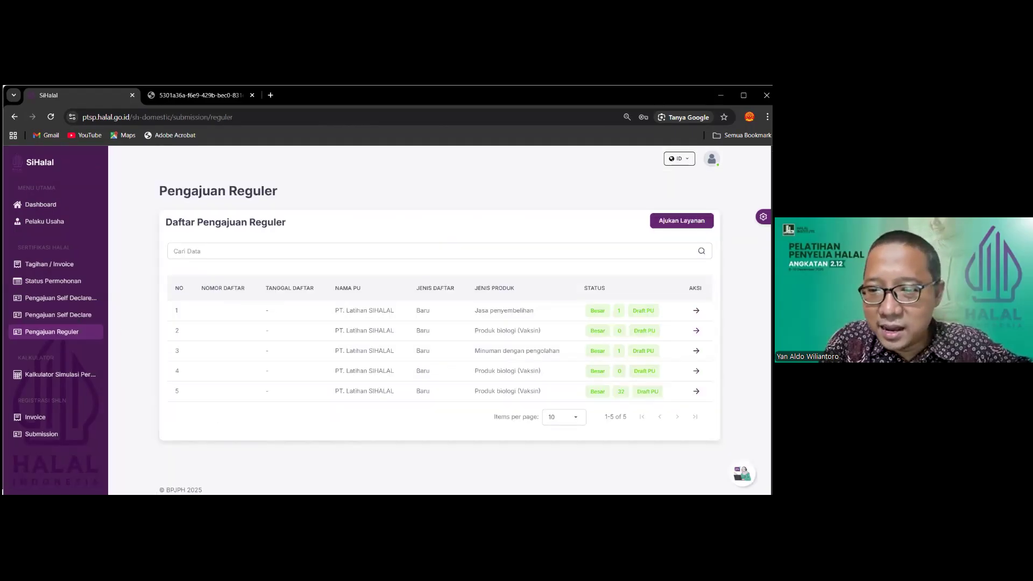
right_click(521, 156)
left_click(695, 391)
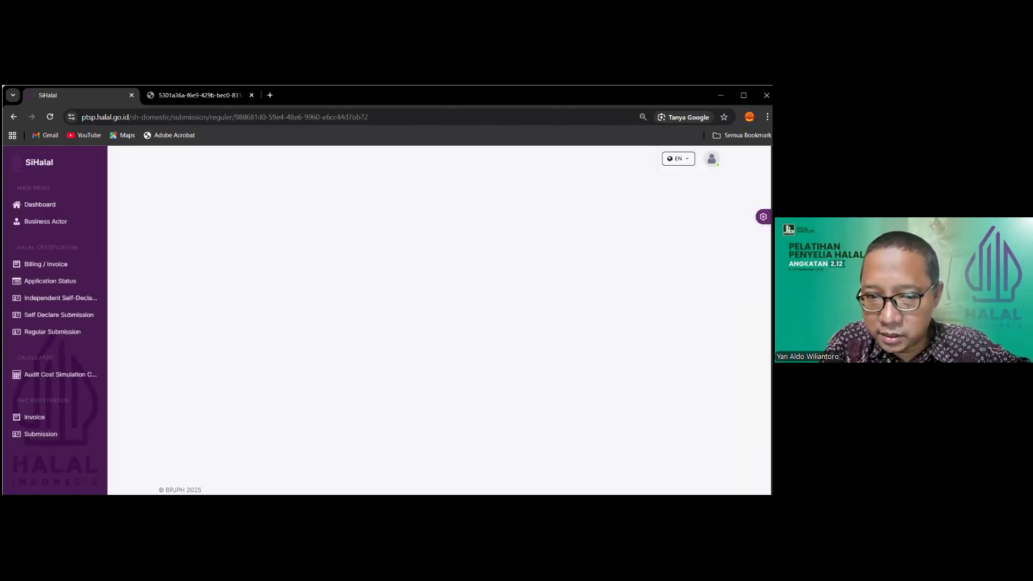
left_click(577, 211)
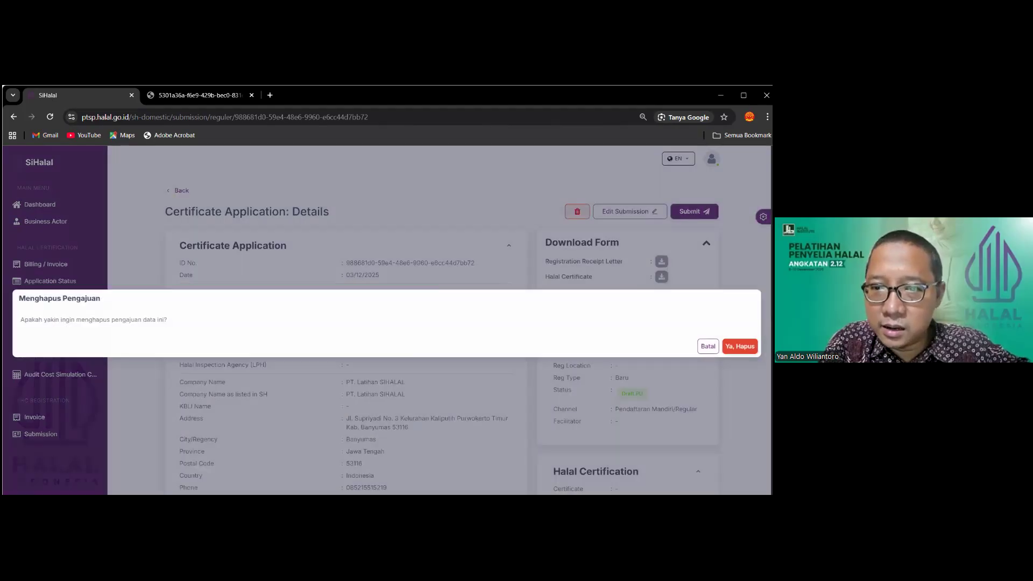
left_click(740, 345)
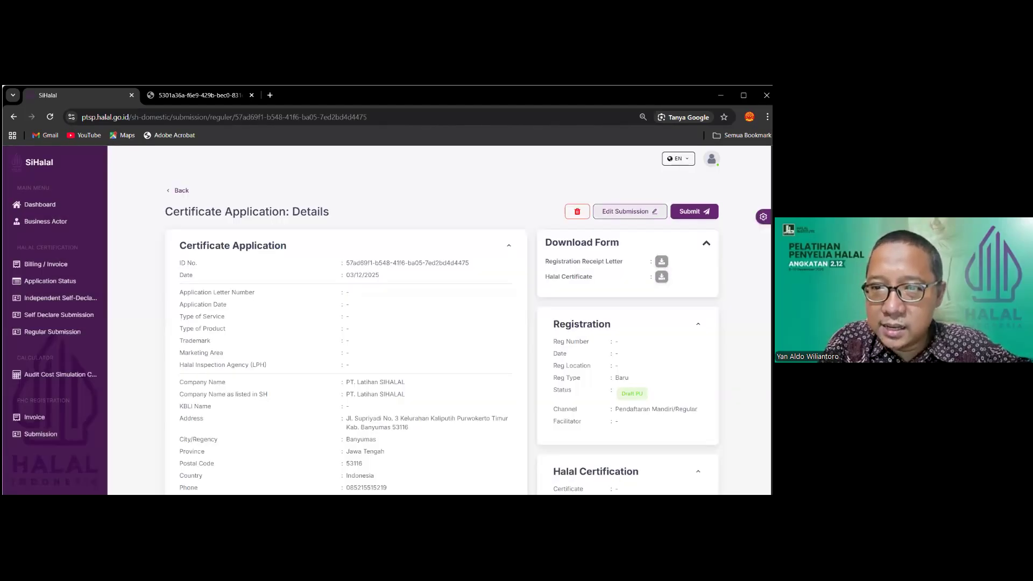
Delete two more submissions, confirming each deletion with 'Ya, Hapus'
left_click(577, 212)
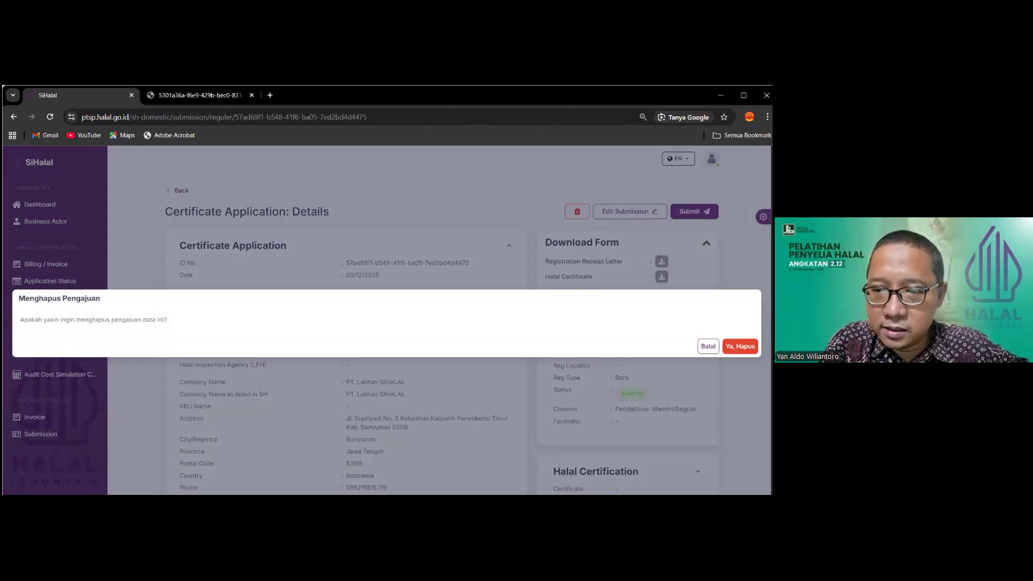
left_click(741, 346)
left_click(690, 311)
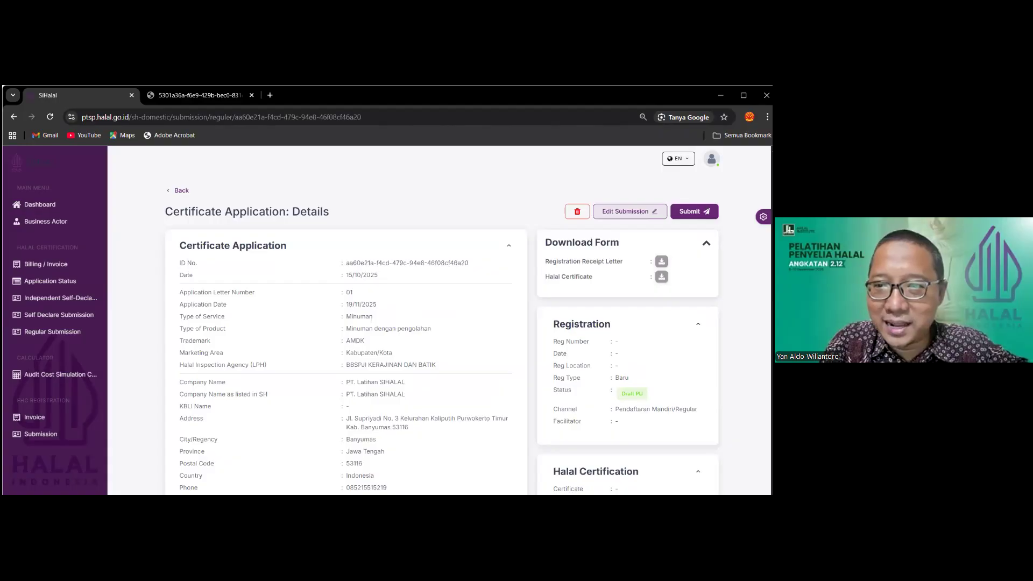
left_click(577, 211)
left_click(739, 346)
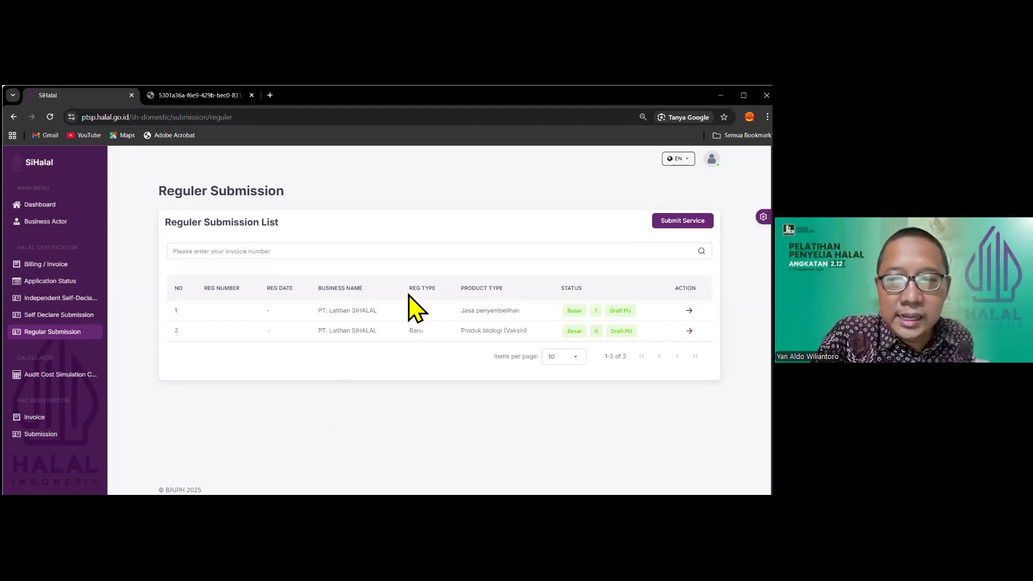
Switch SiHalal's language to Indonesia, then choose Ajukan Layanan from the Pengajuan Reguler list
left_click(77, 332)
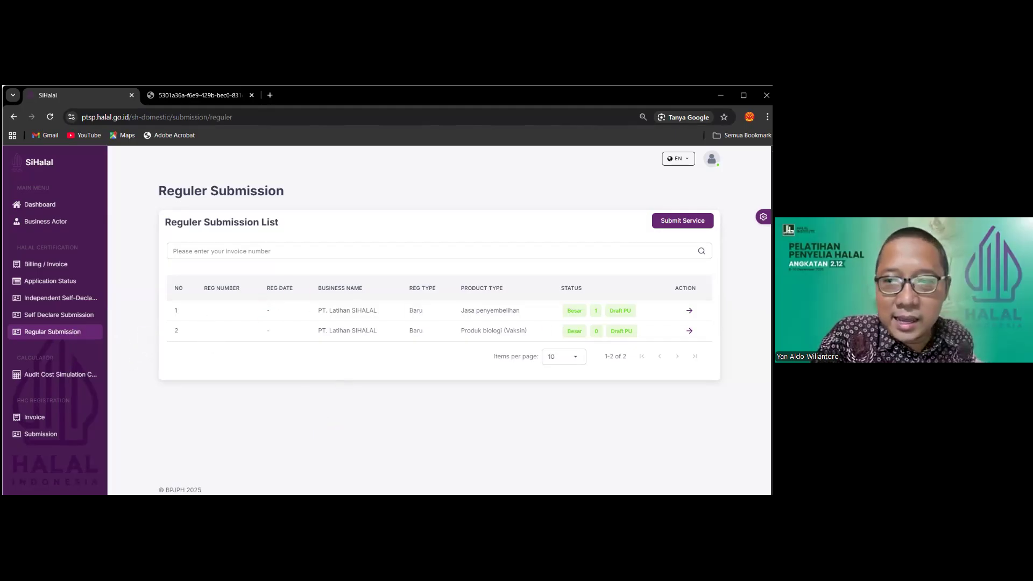
left_click(678, 159)
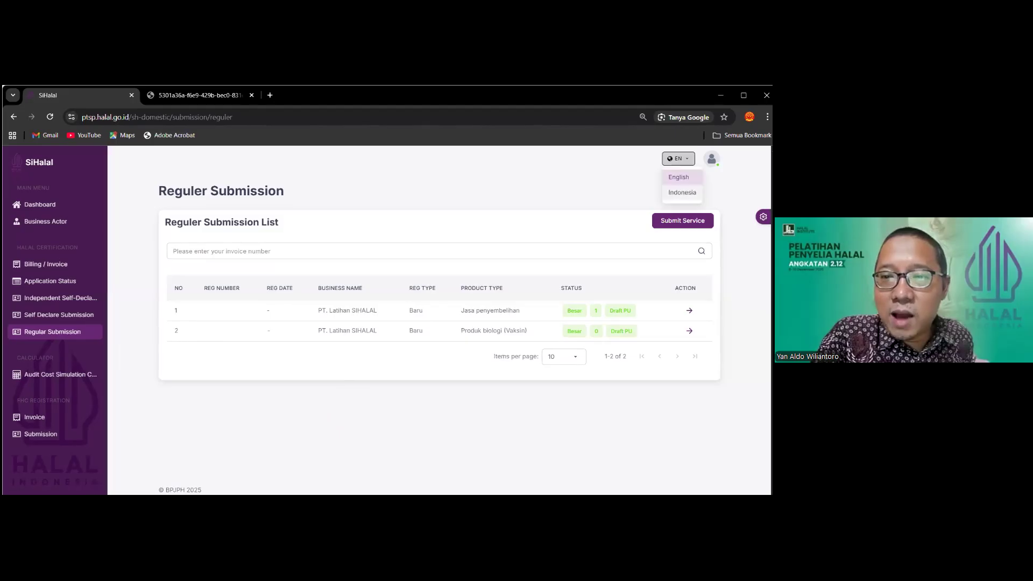
left_click(682, 193)
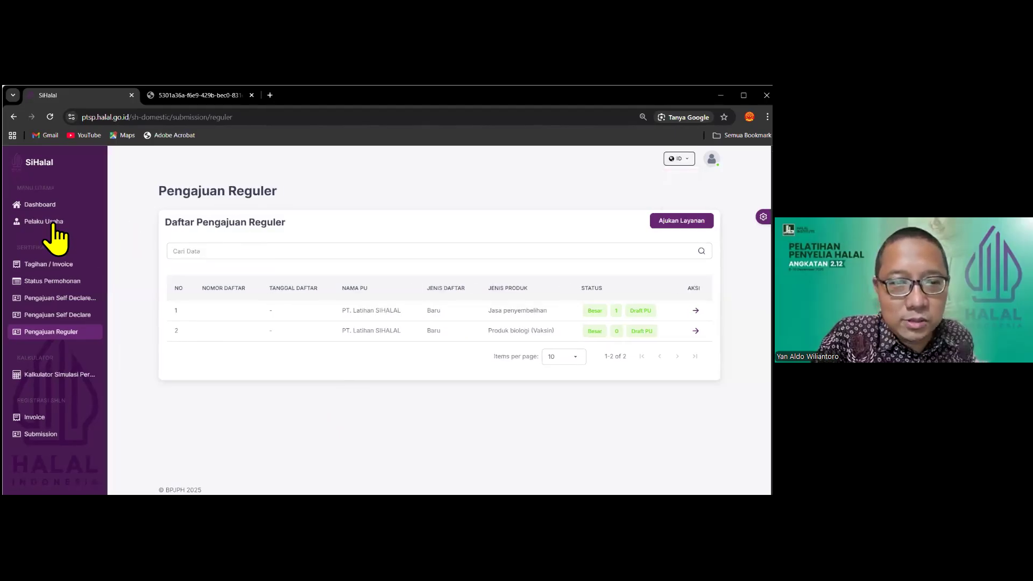
left_click(41, 334)
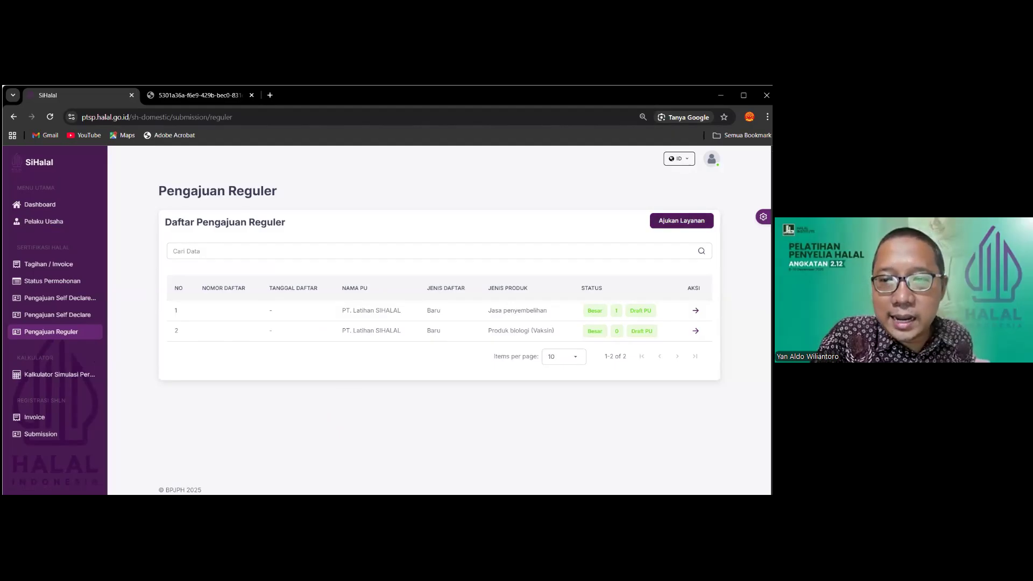
left_click(682, 221)
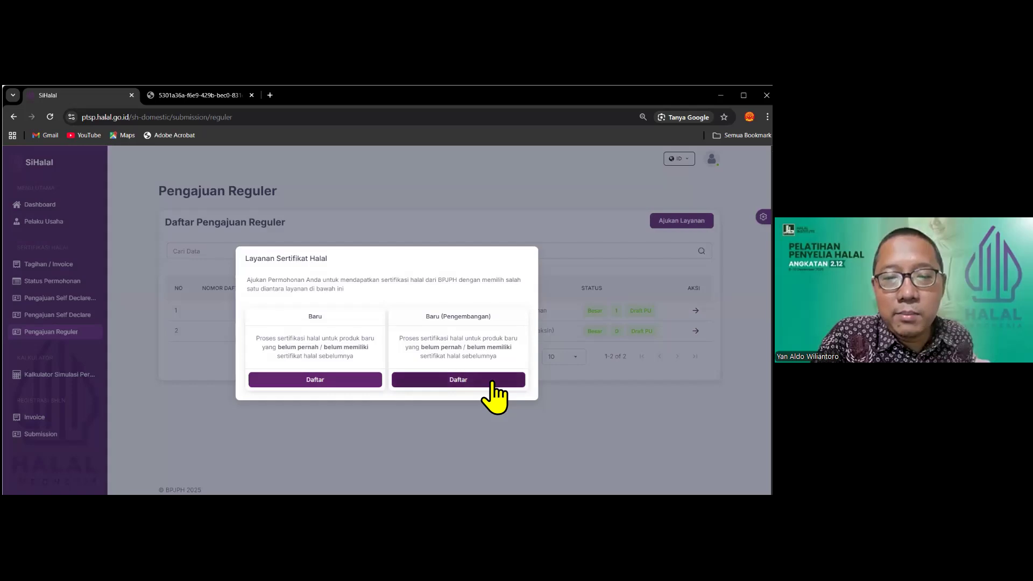
Register a Baru submission and open its Ubah Data form at Komitmen Dan Tanggung Jawab
left_click(317, 380)
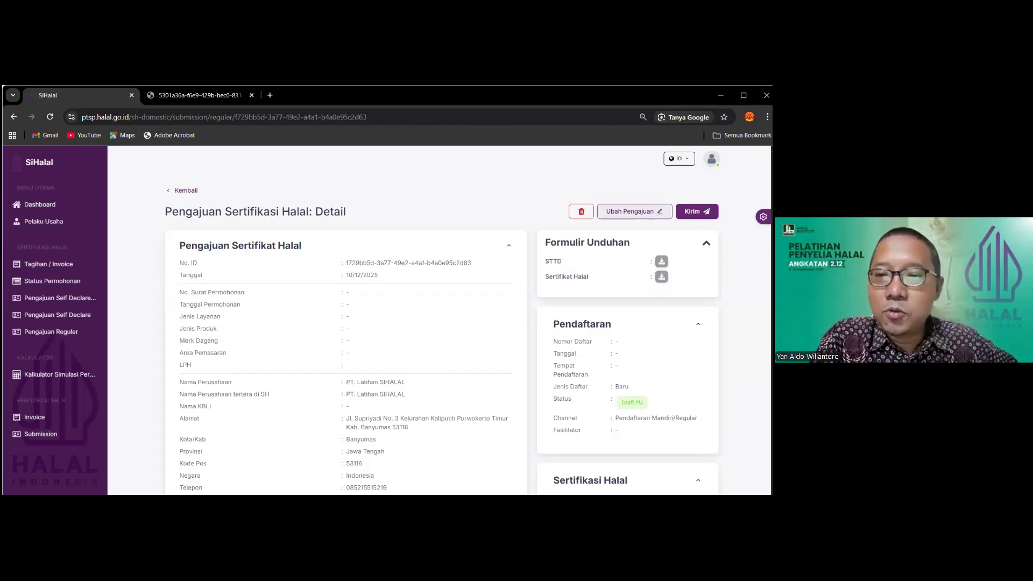
left_click(632, 212)
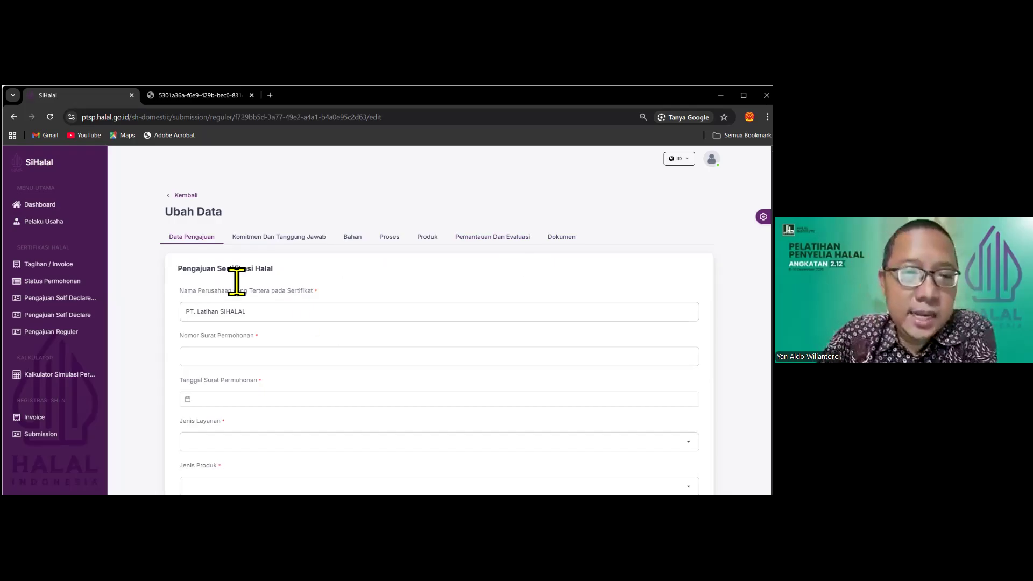
scroll(207, 270, "down", 5)
scroll(285, 351, "down", 15)
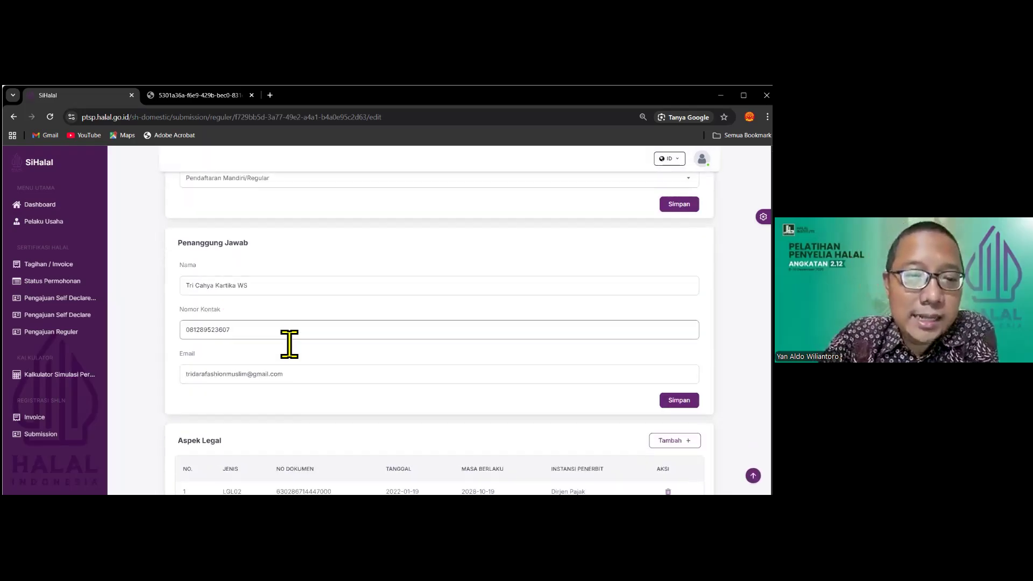
scroll(307, 396, "up", 15)
scroll(300, 398, "up", 5)
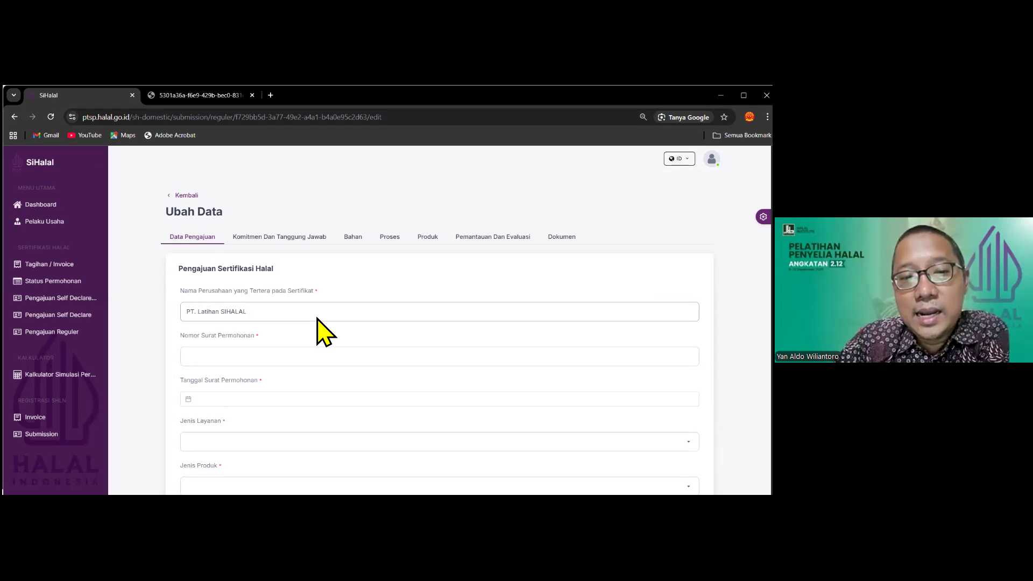
scroll(322, 339, "down", 5)
scroll(318, 346, "up", 6)
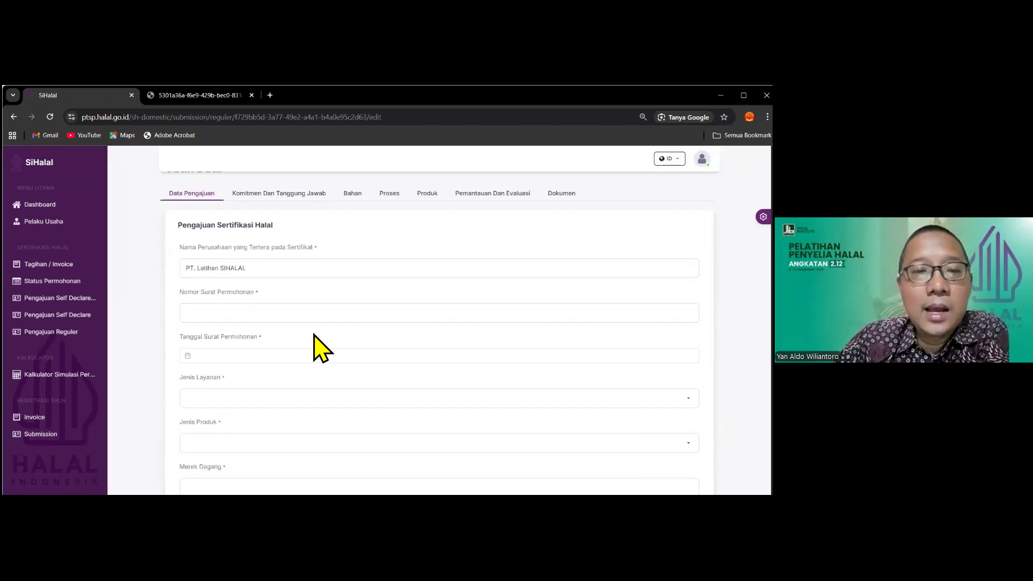
left_click(260, 240)
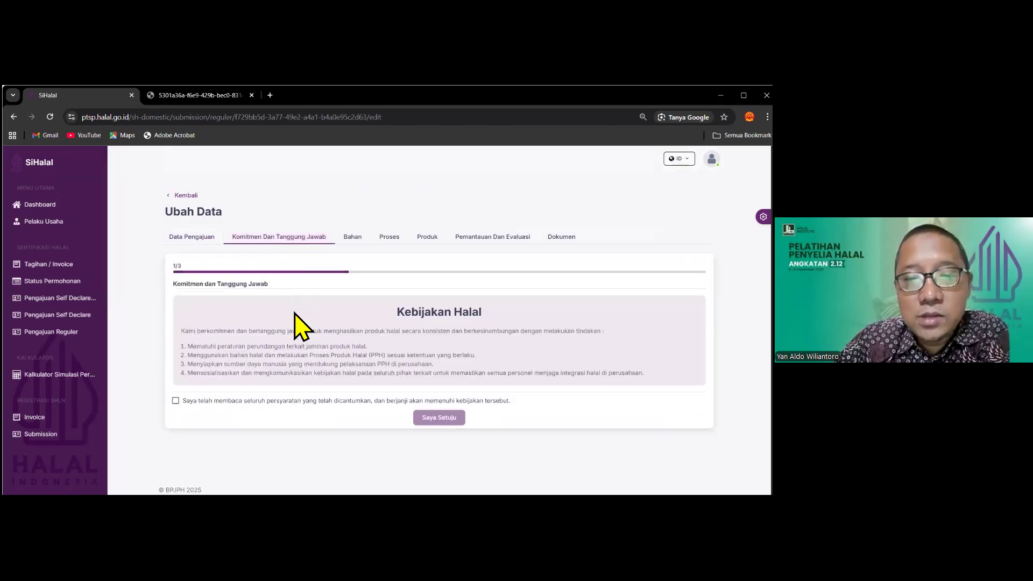
Agree to the Kebijakan Halal, Pengertian Halal & Haram and Praktik Penerapan SJPH statements
left_click(175, 402)
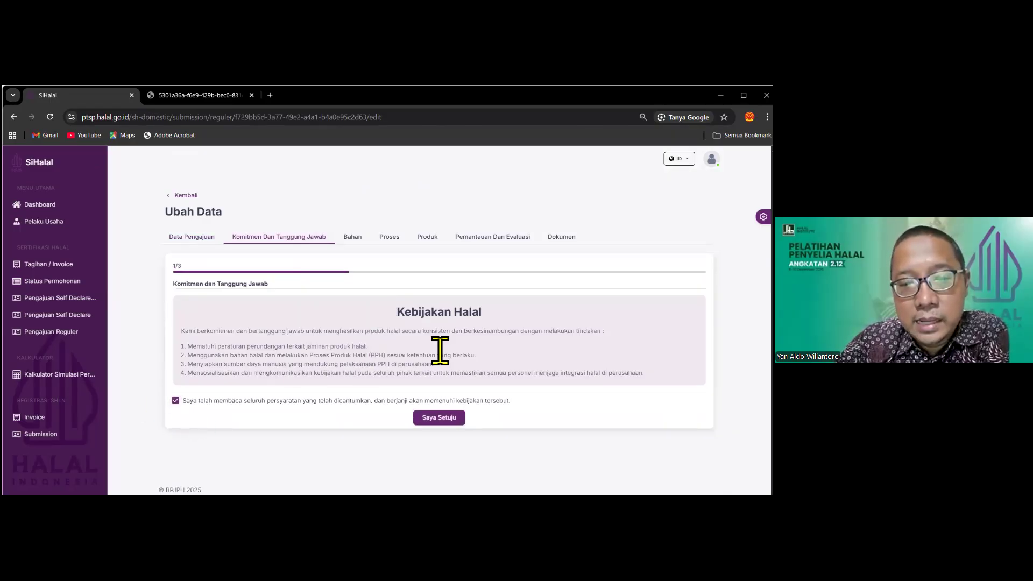
left_click(439, 418)
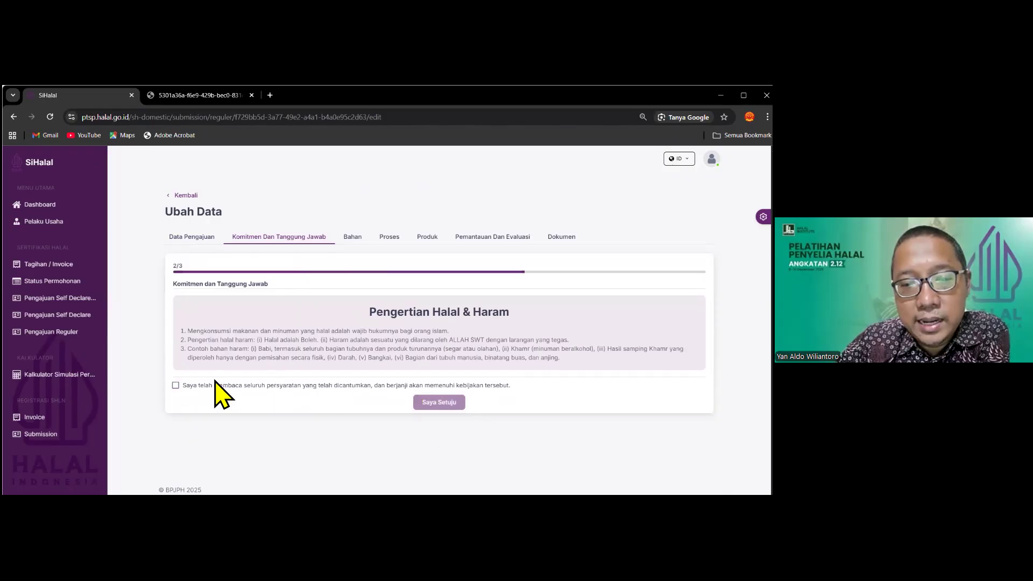
left_click(181, 386)
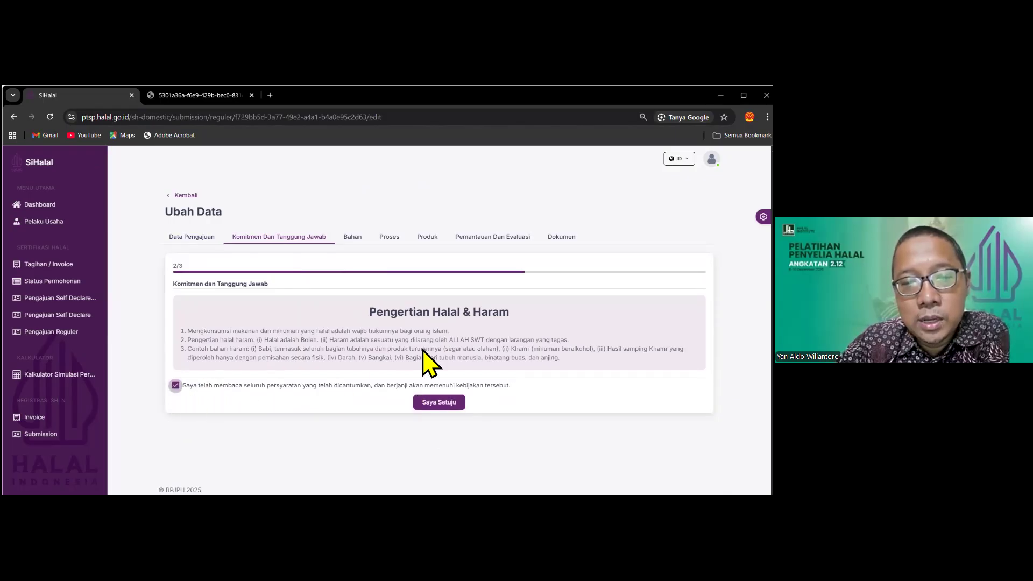
left_click(451, 405)
left_click(176, 403)
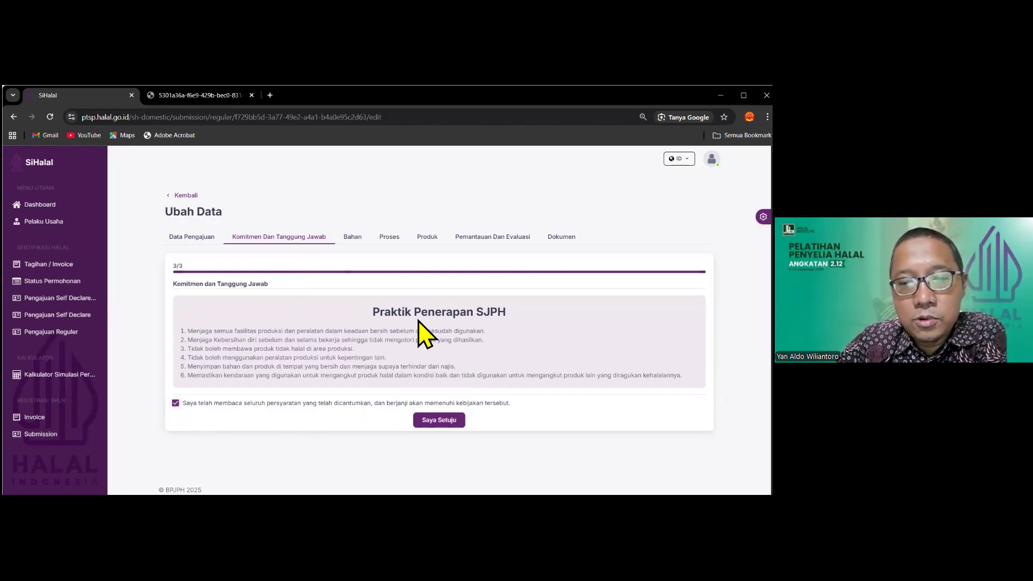
left_click(439, 420)
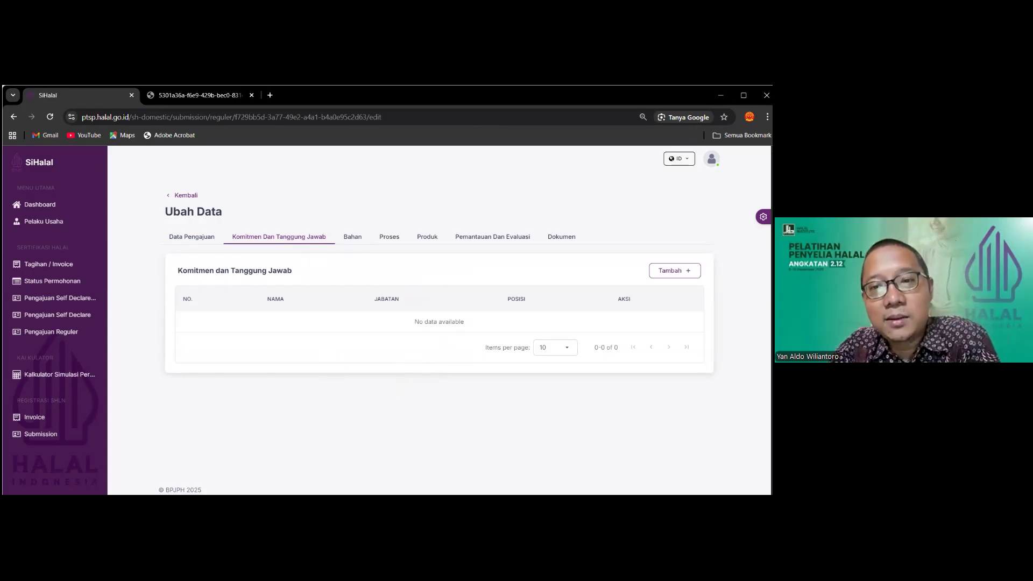
Cancel the commitment team member form, leaving the team empty, and go to Bahan
left_click(674, 270)
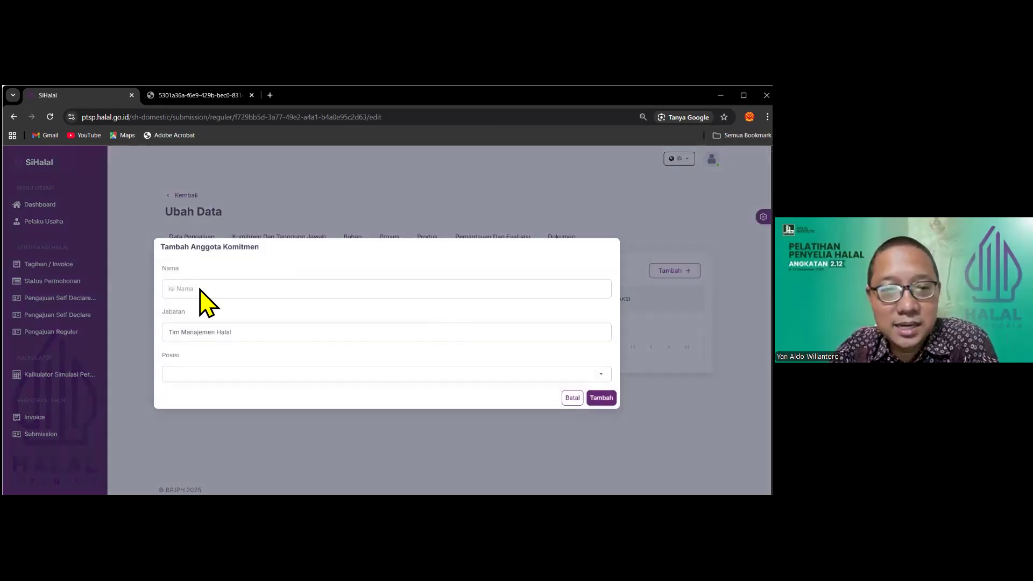
left_click(226, 293)
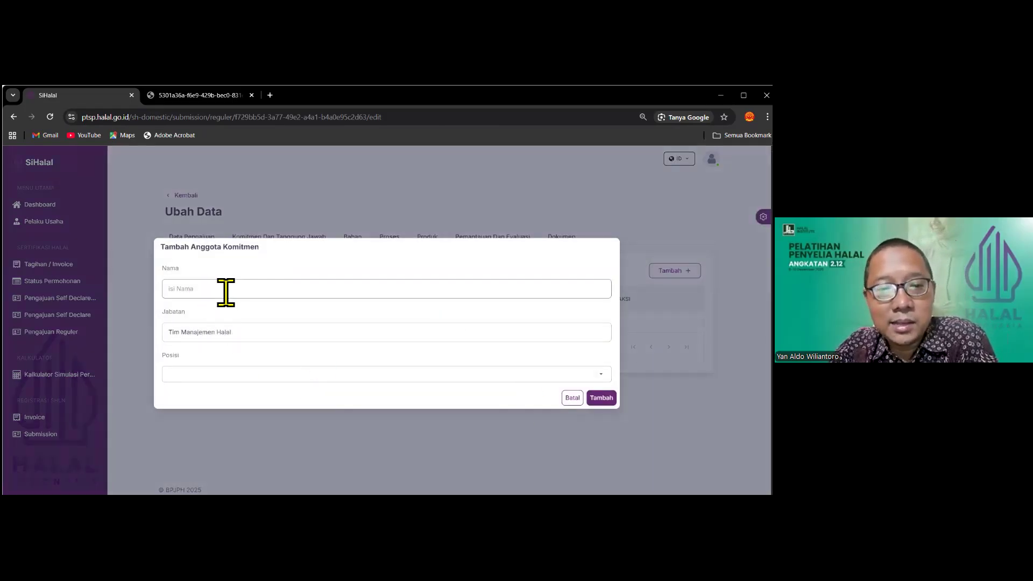
left_click(231, 337)
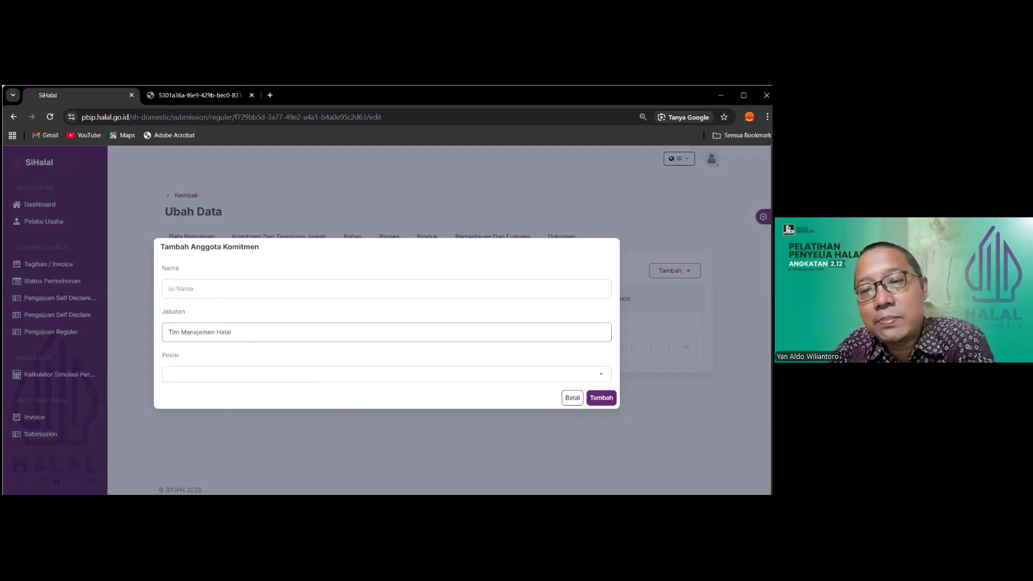
left_click(572, 398)
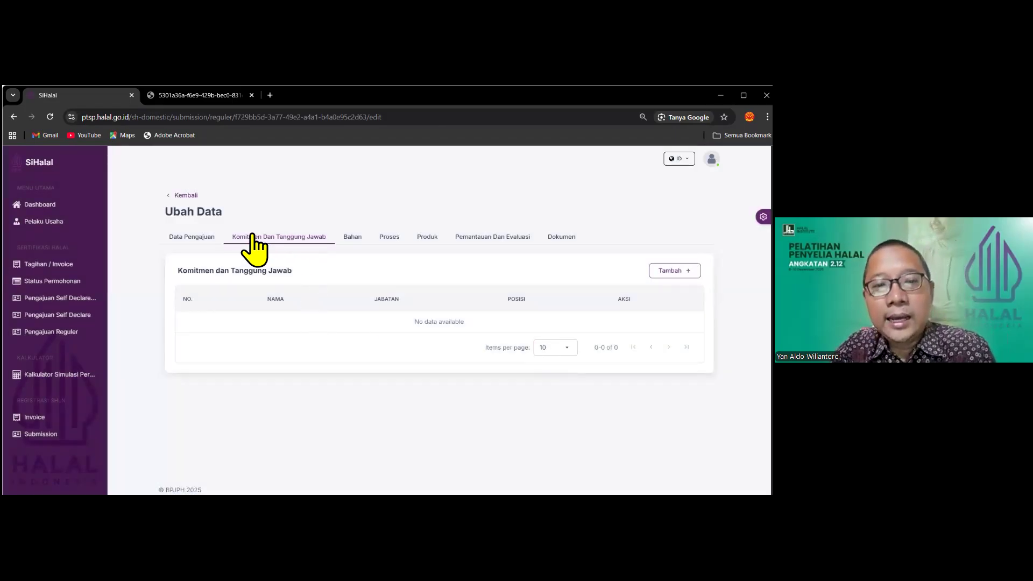
left_click(355, 242)
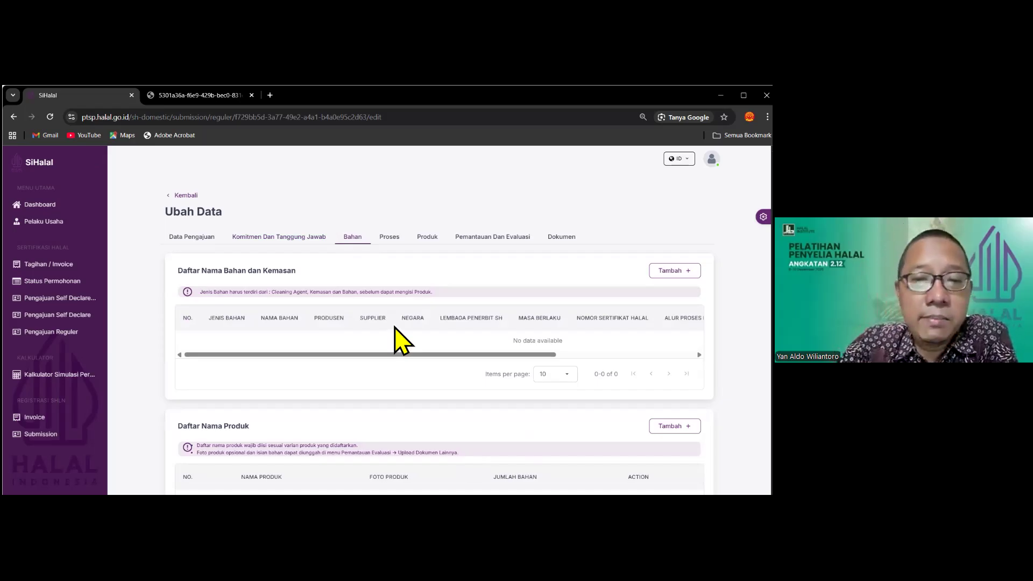
Scroll through the empty Bahan tables and return to Daftar Nama Bahan dan Kemasan
scroll(401, 341, "down", 2)
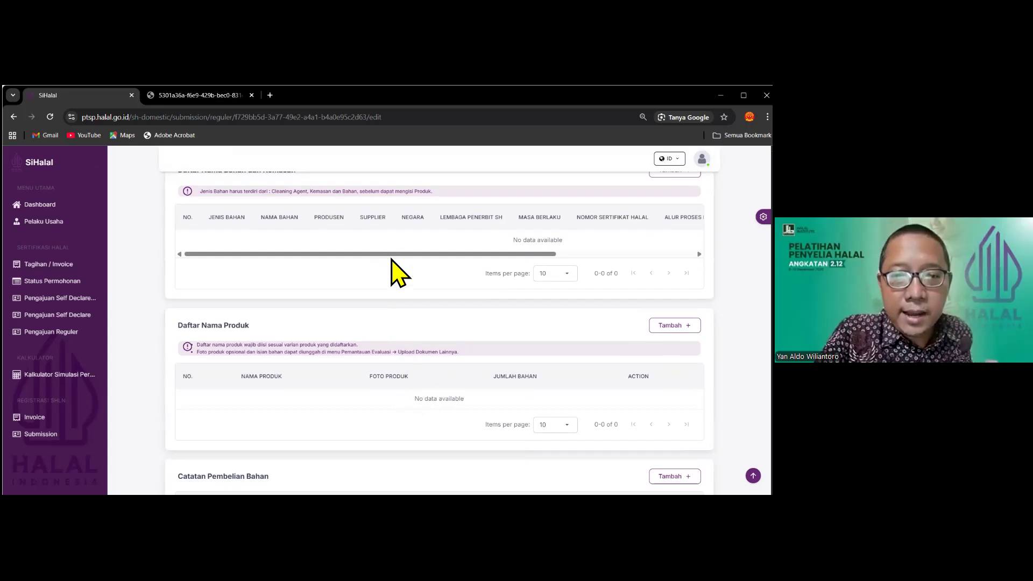
scroll(396, 272, "up", 2)
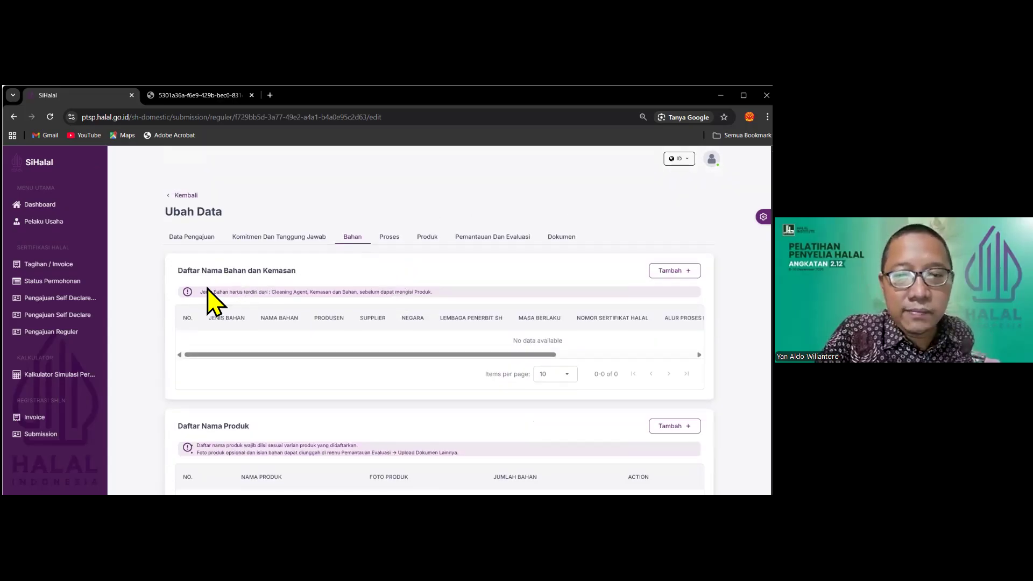
scroll(414, 315, "down", 4)
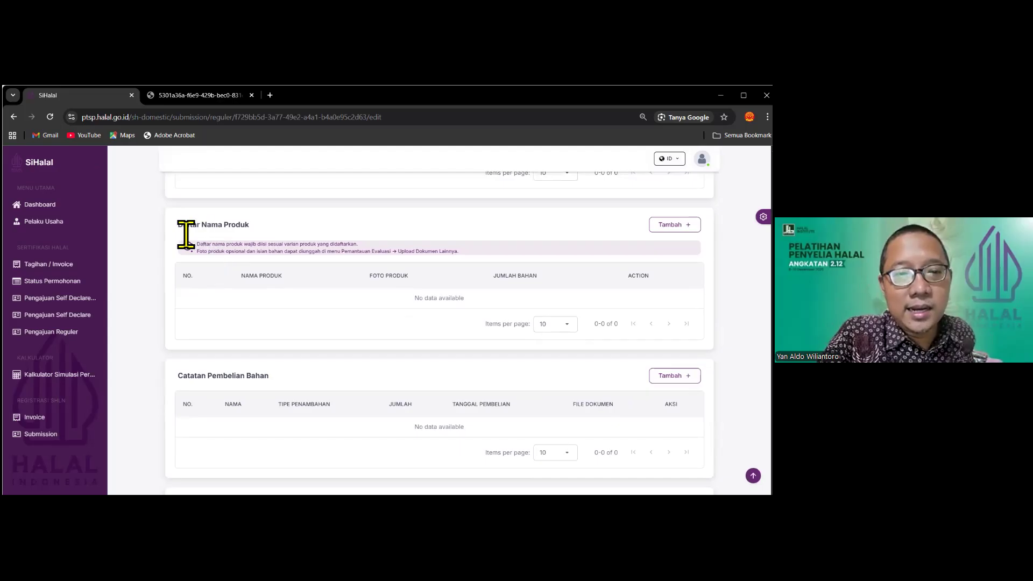
scroll(365, 309, "down", 3)
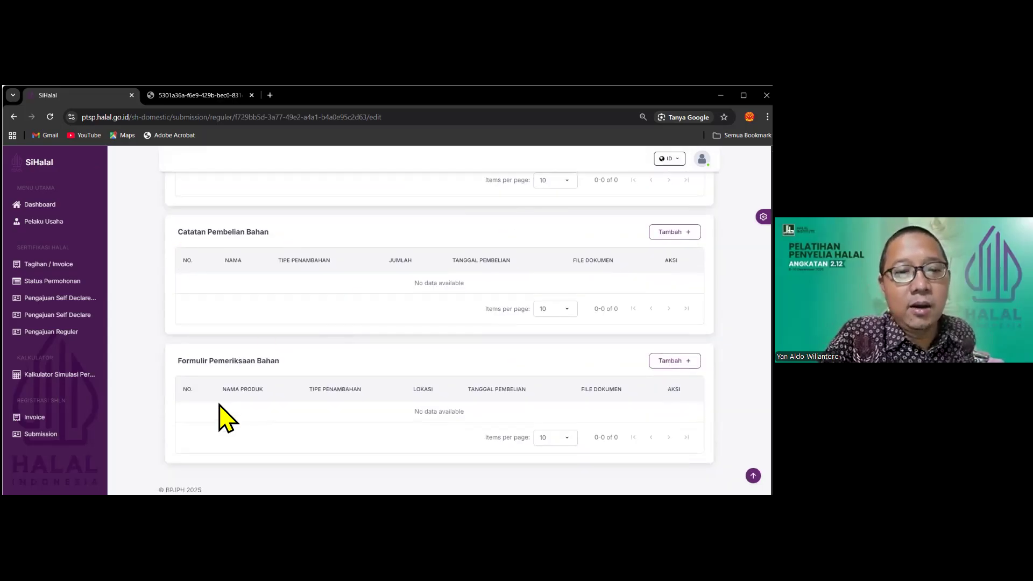
scroll(294, 375, "up", 3)
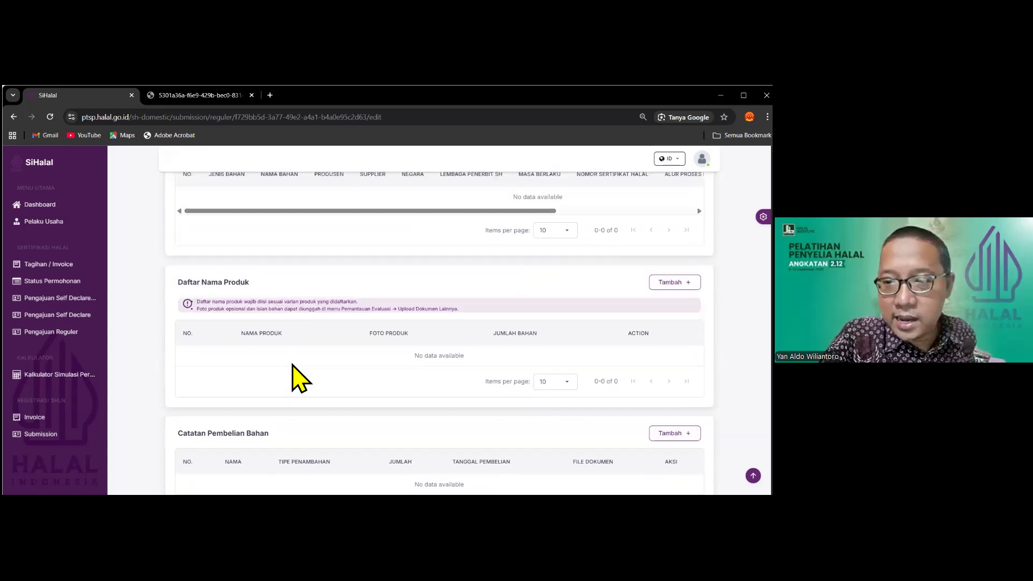
scroll(294, 374, "down", 3)
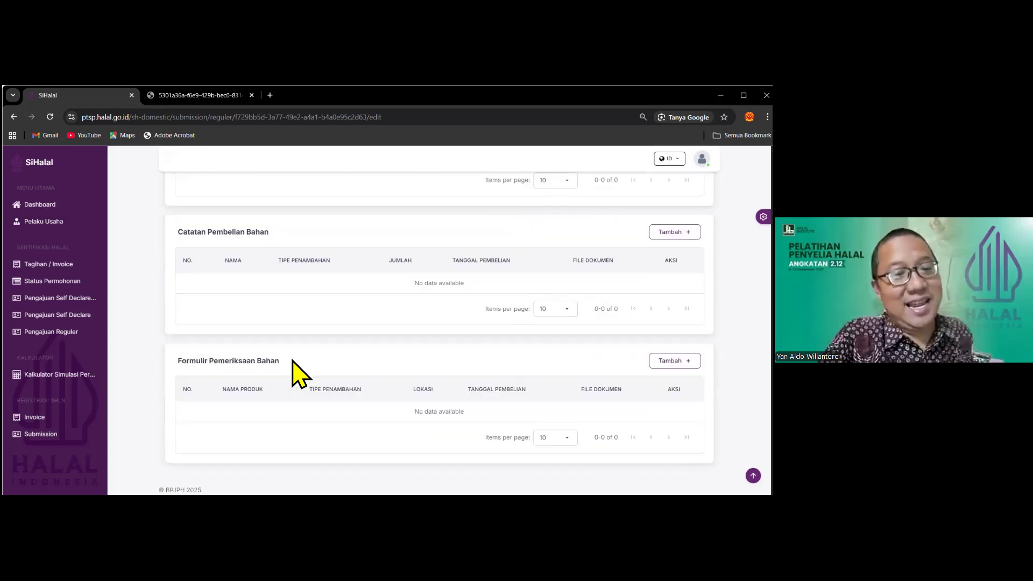
scroll(470, 370, "up", 5)
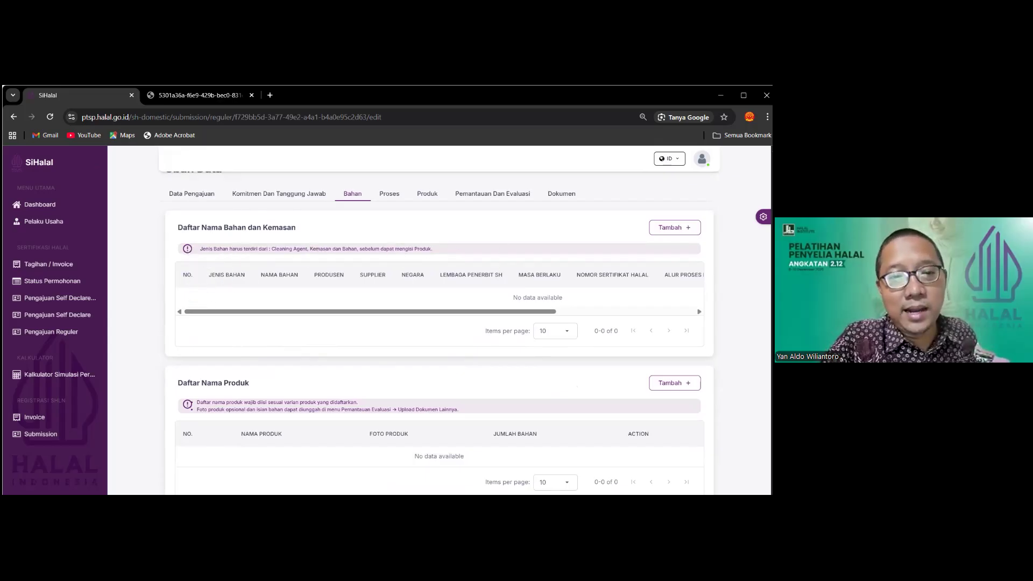
Start a manual material entry with its category set to Kemasan
left_click(675, 227)
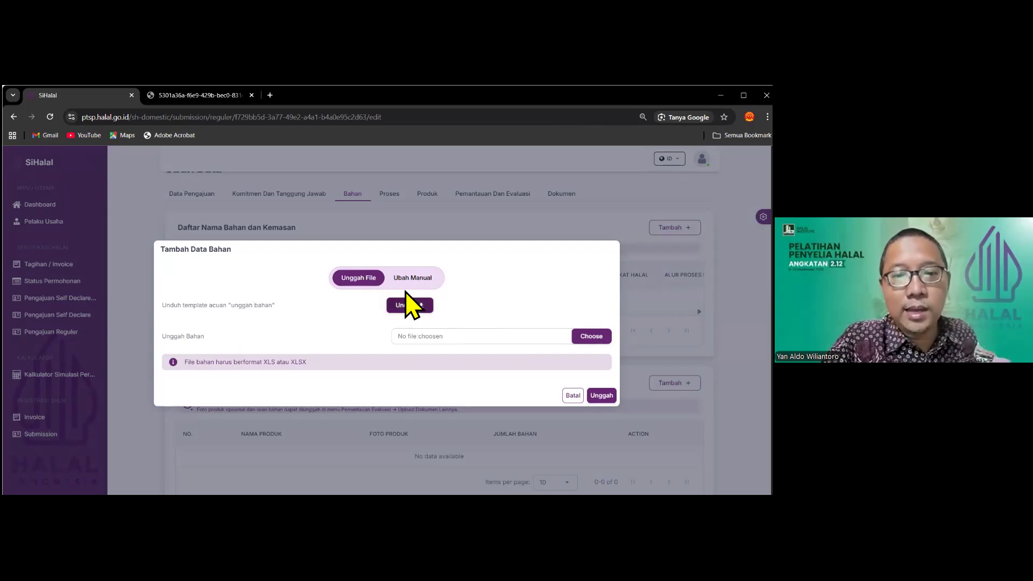
left_click(414, 278)
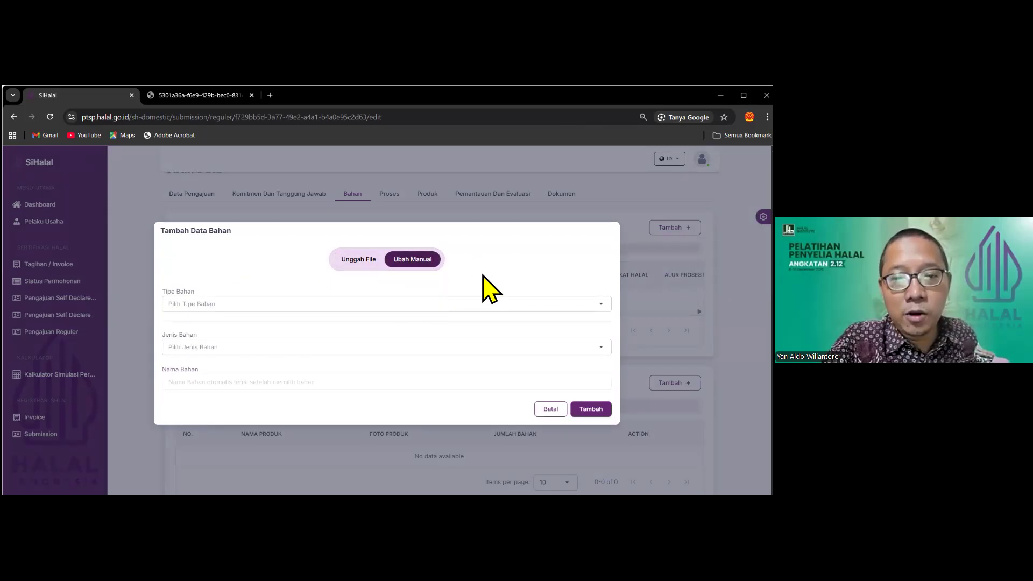
left_click(235, 306)
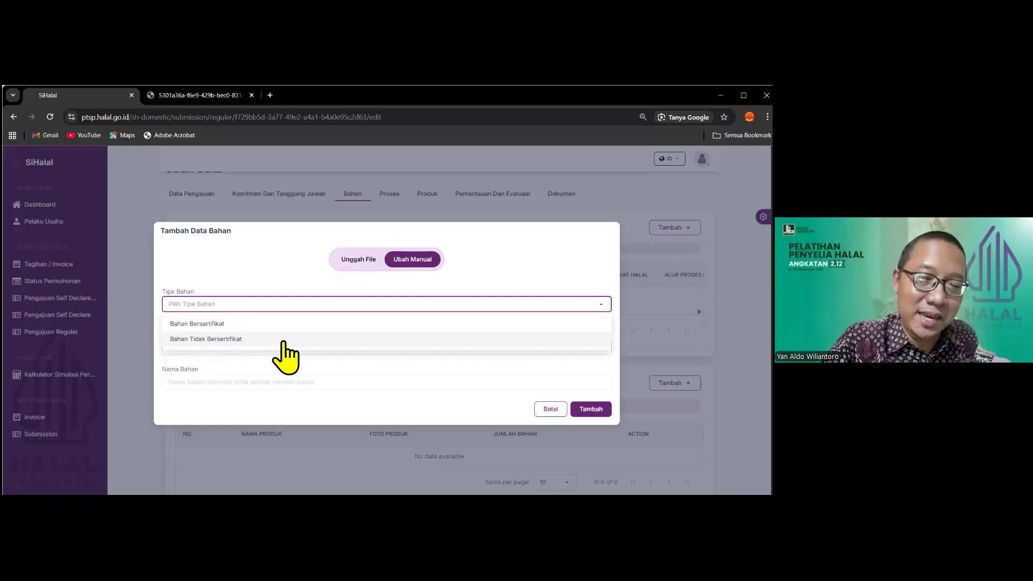
left_click(407, 372)
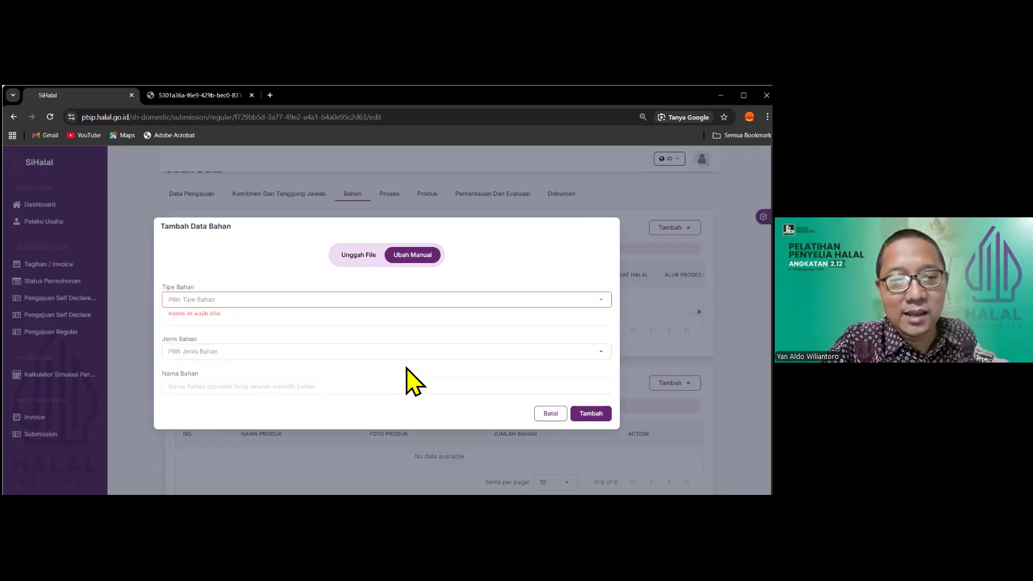
left_click(233, 352)
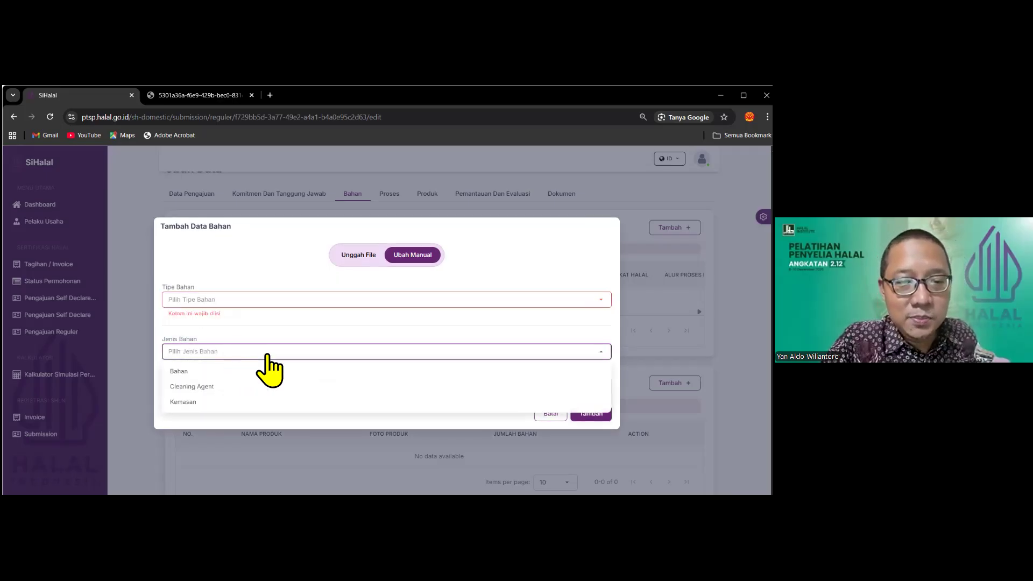
left_click(252, 403)
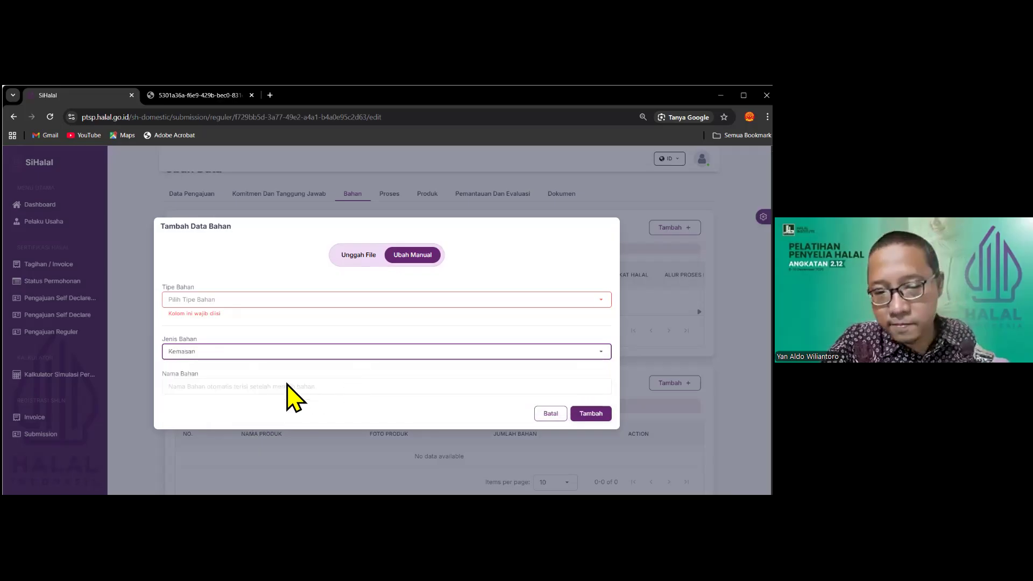
left_click(273, 386)
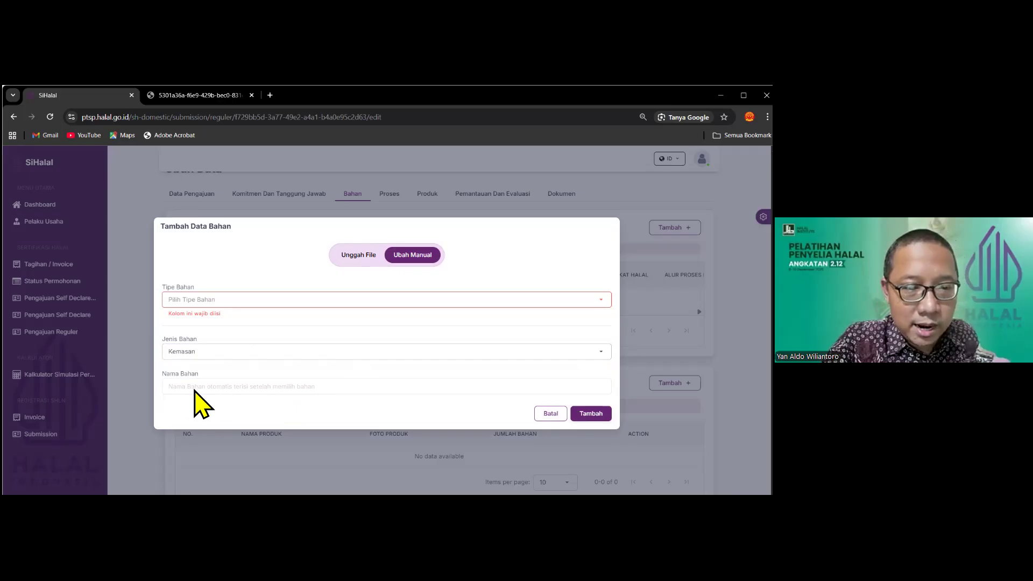
Make it a Bersertifikat material, select AYAM BRAND Whole Mushroom in Brine, and add it
left_click(257, 302)
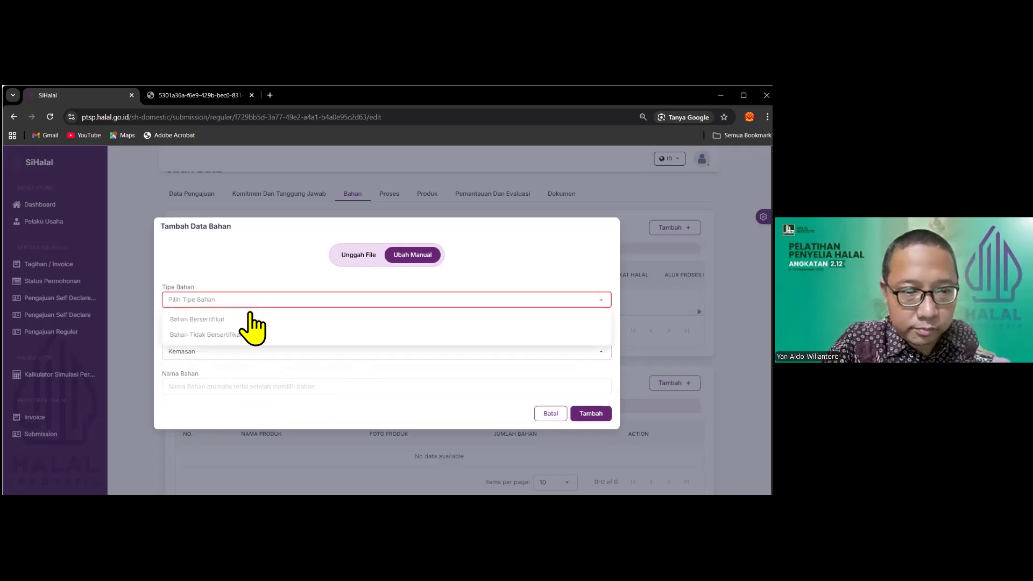
left_click(248, 317)
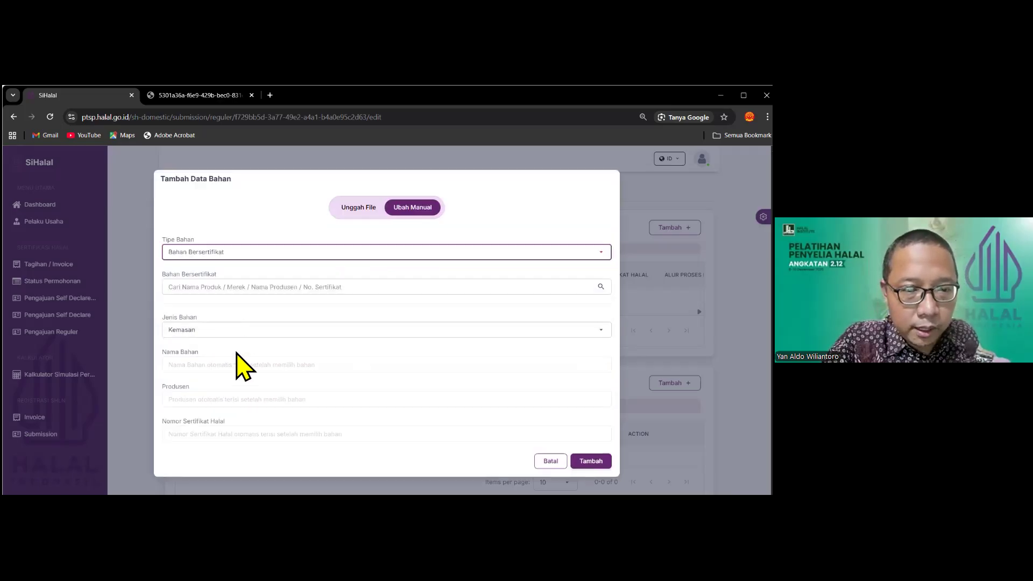
left_click(260, 287)
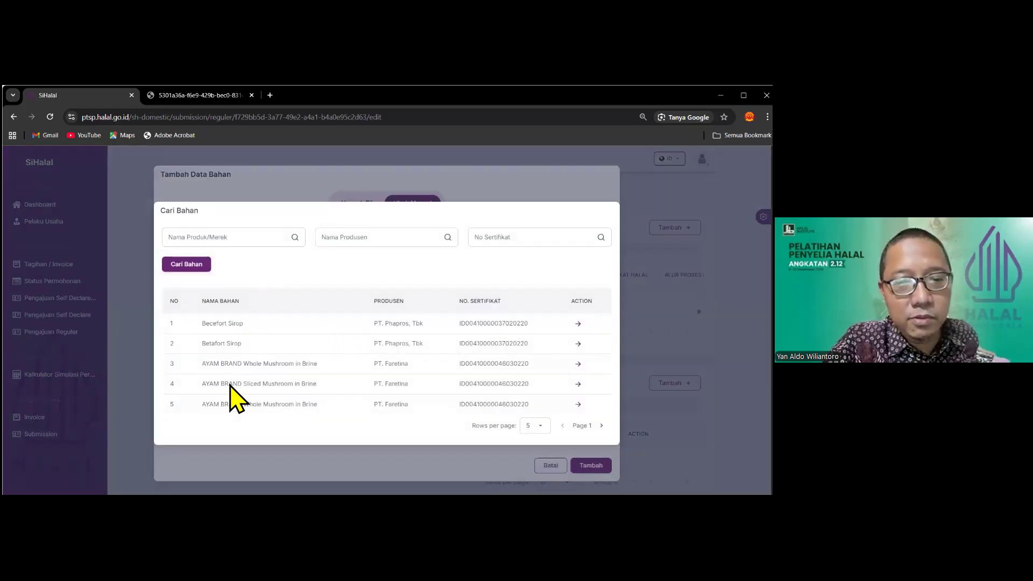
left_click(578, 364)
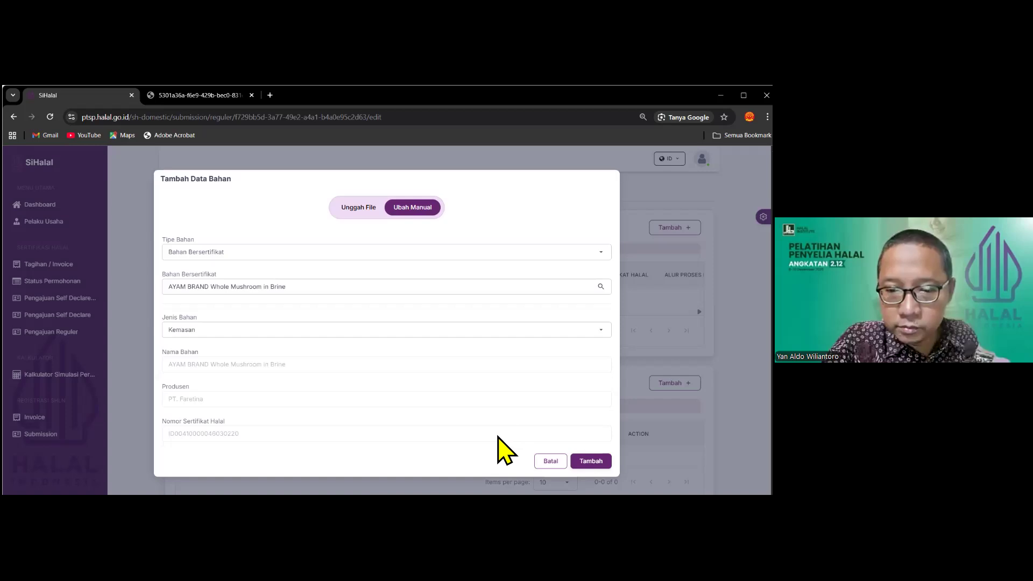
left_click(591, 461)
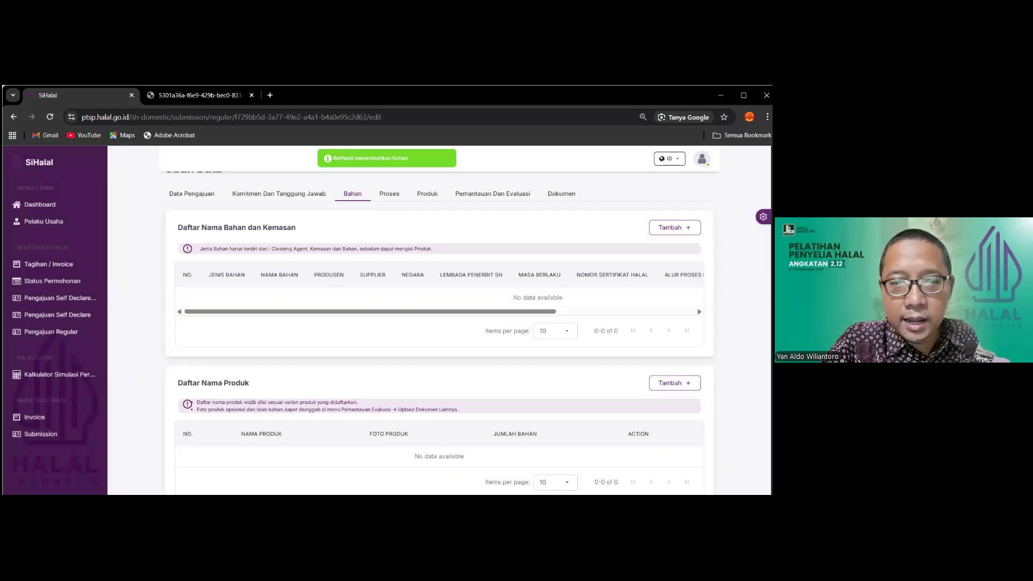
left_click_drag(429, 313, 384, 312)
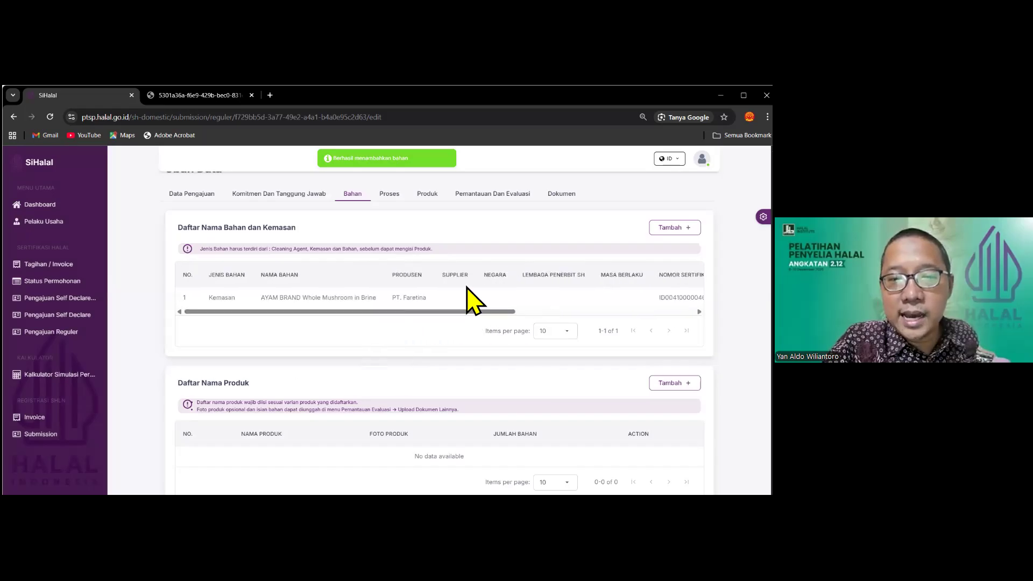
Check the Unggah File upload option, cancel it, and scroll to Catatan Pembelian Bahan
left_click(674, 227)
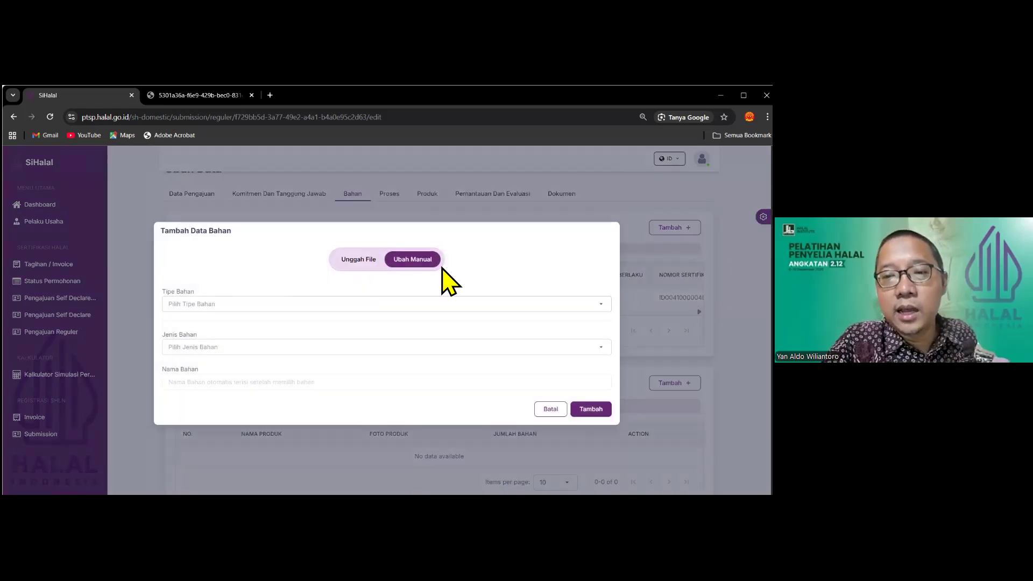
left_click(350, 260)
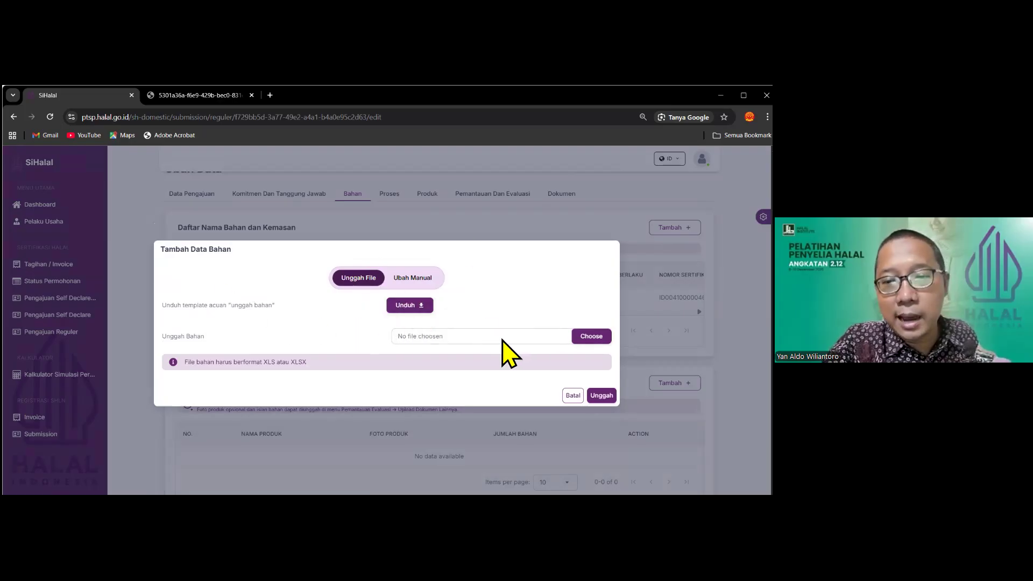
left_click(573, 395)
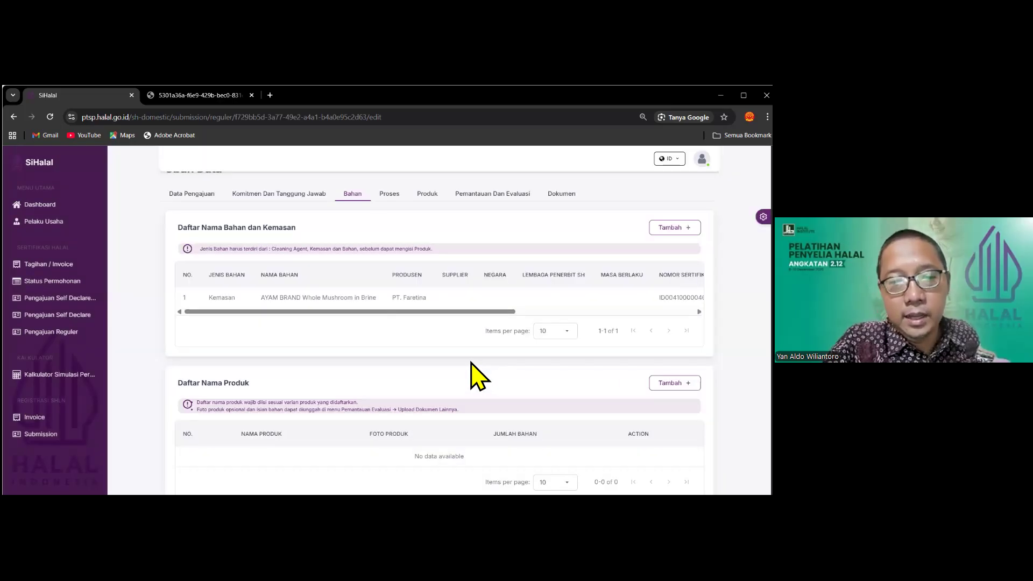
scroll(472, 363, "down", 2)
scroll(478, 379, "down", 2)
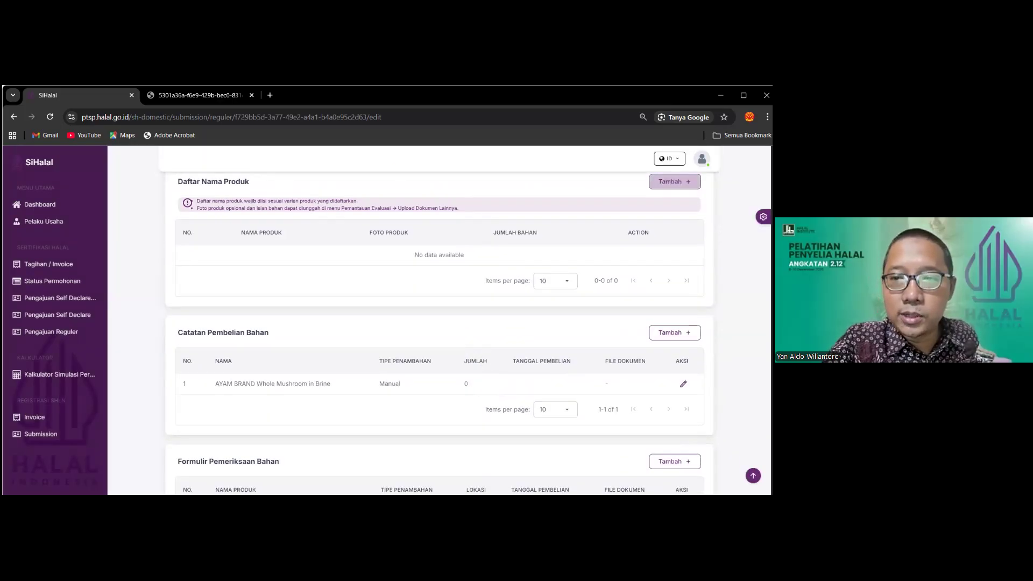
left_click(672, 181)
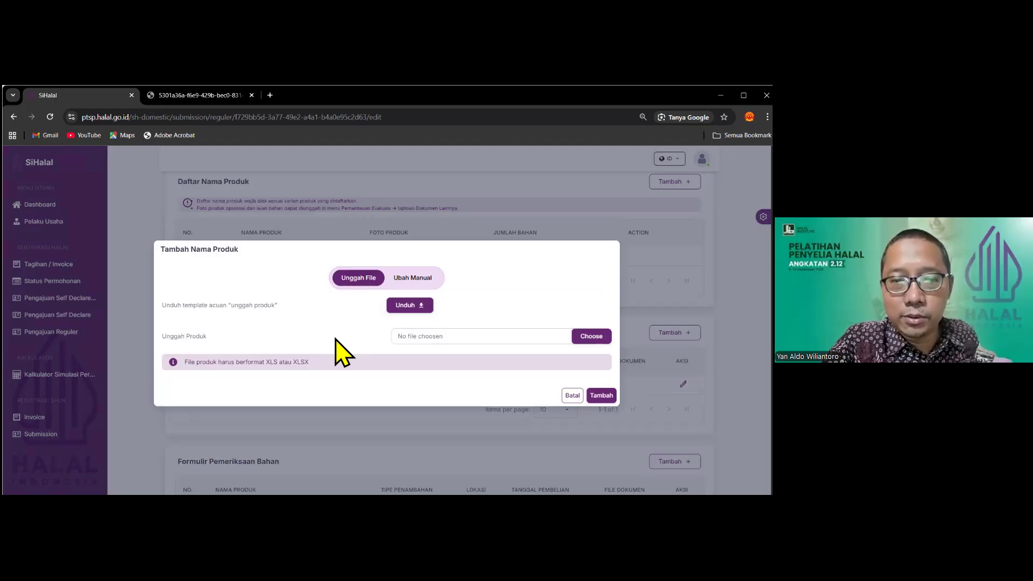
left_click(420, 280)
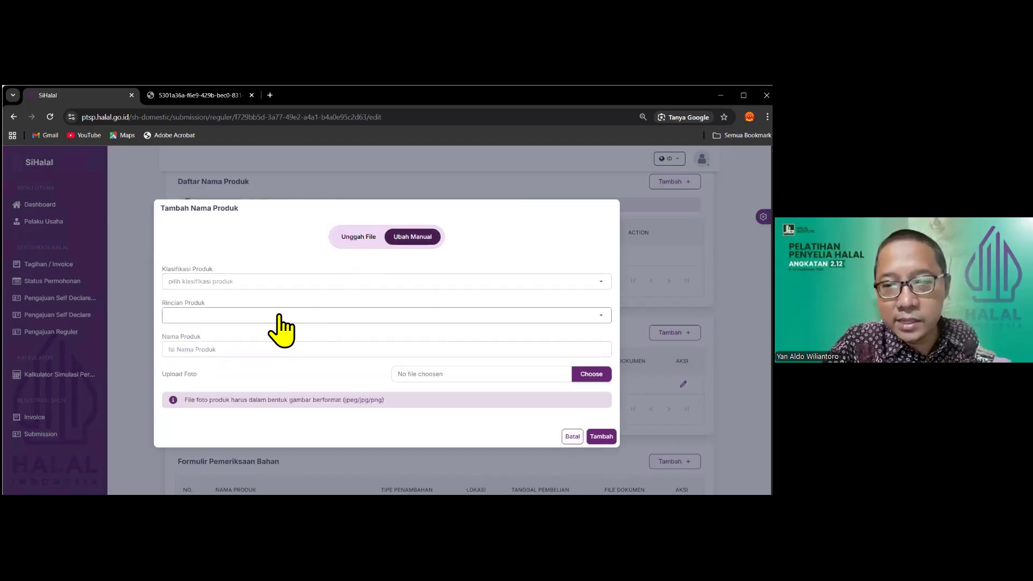
left_click(220, 283)
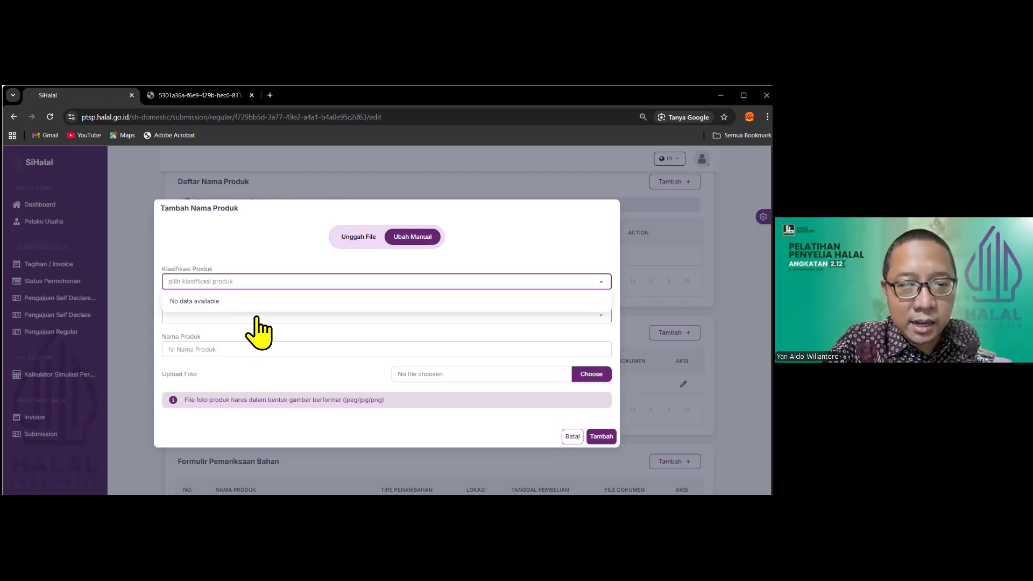
left_click(265, 285)
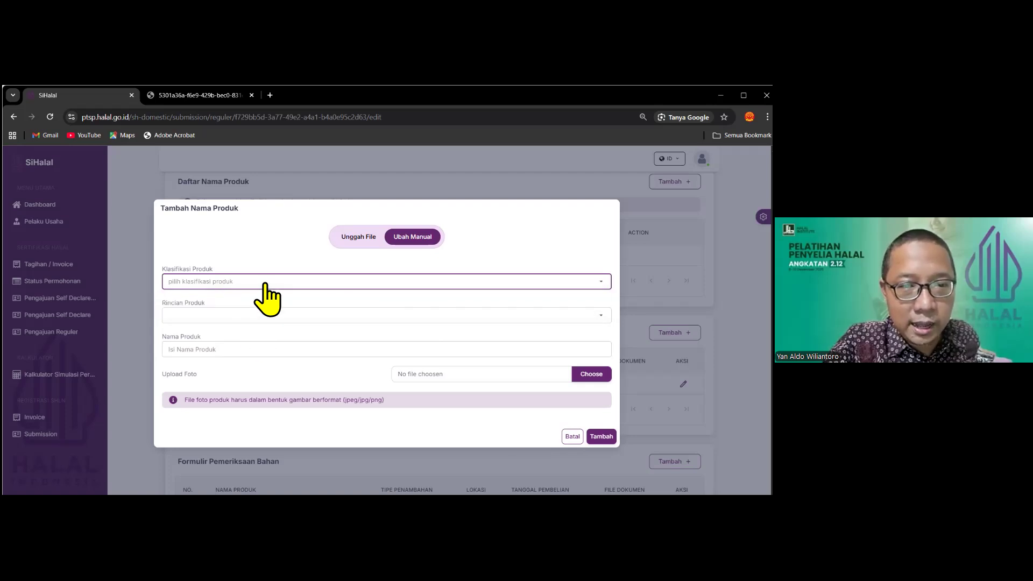
left_click(357, 236)
left_click(413, 278)
left_click(340, 316)
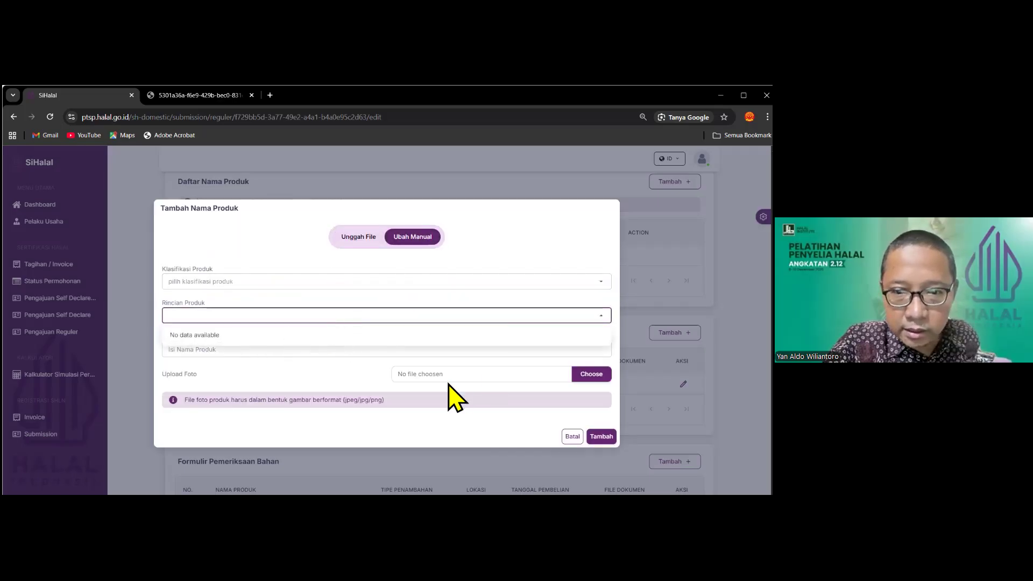
left_click(303, 351)
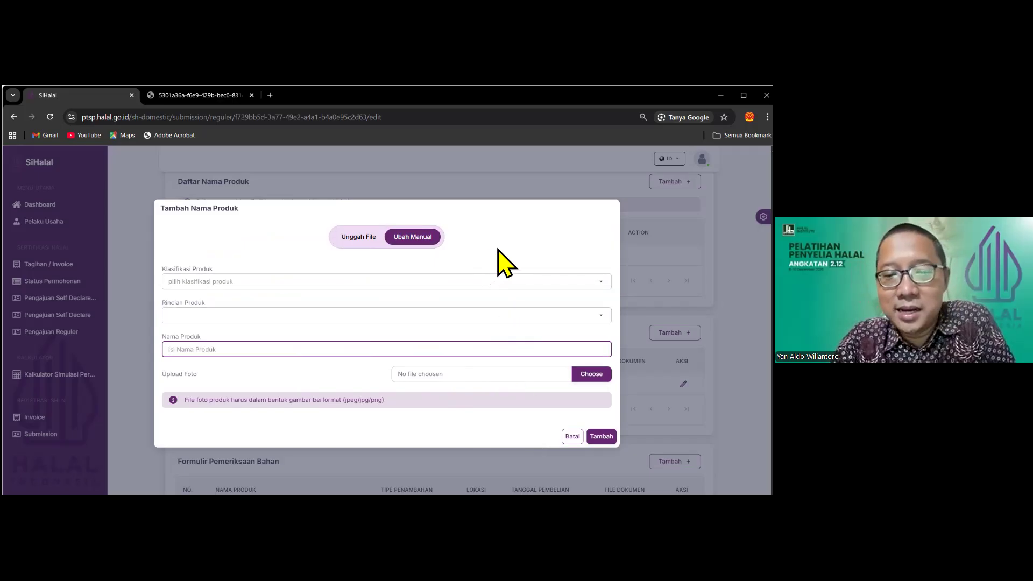
left_click(500, 209)
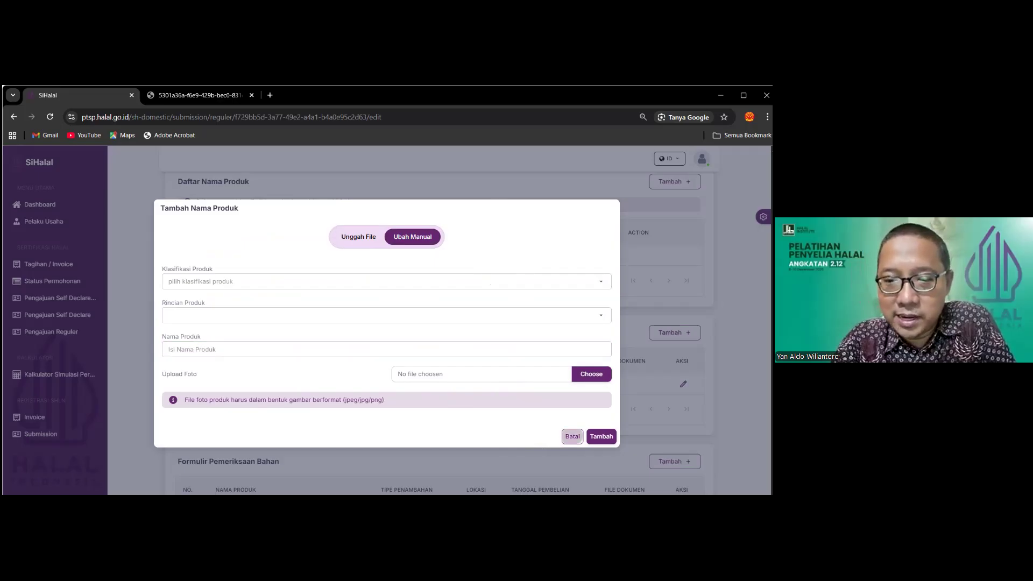
left_click(572, 437)
scroll(482, 332, "down", 3)
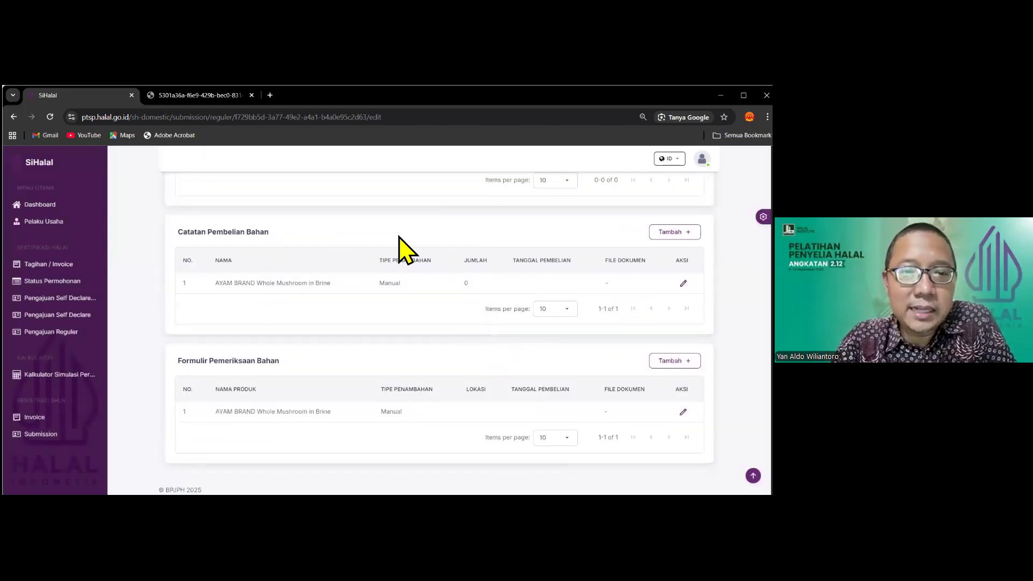
scroll(443, 300, "up", 5)
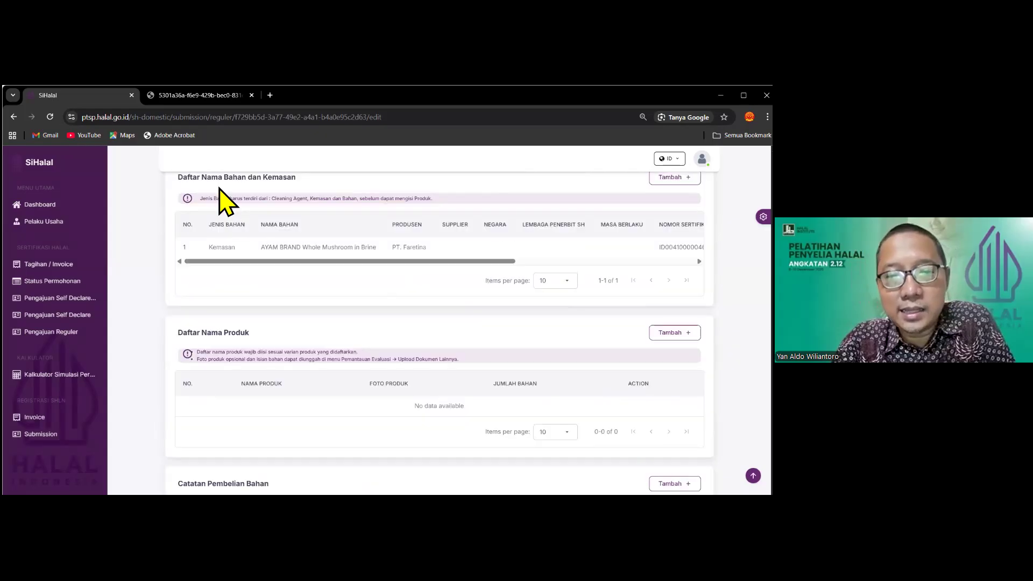
scroll(473, 259, "down", 5)
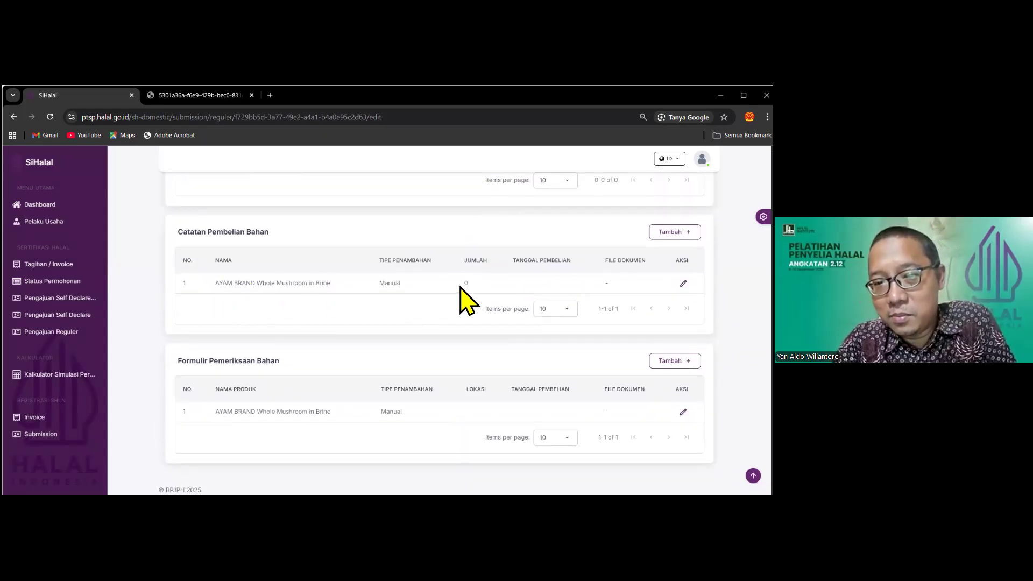
left_click(683, 283)
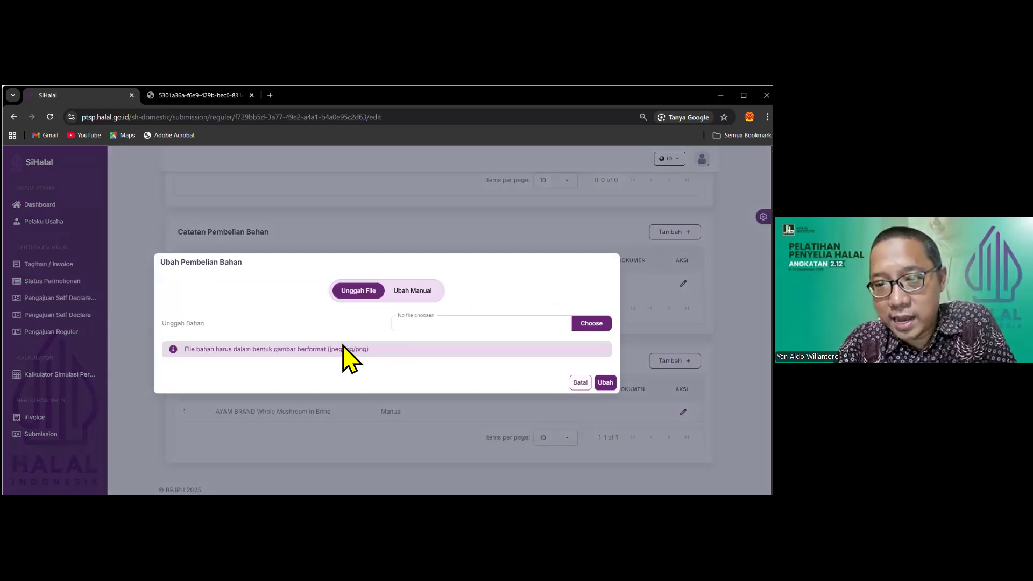
left_click(412, 290)
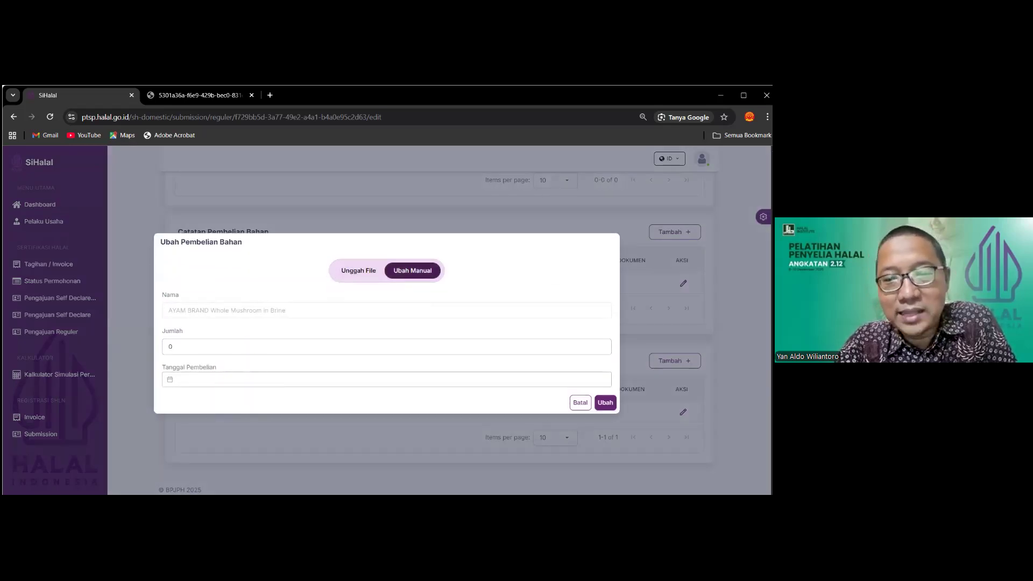
left_click(573, 403)
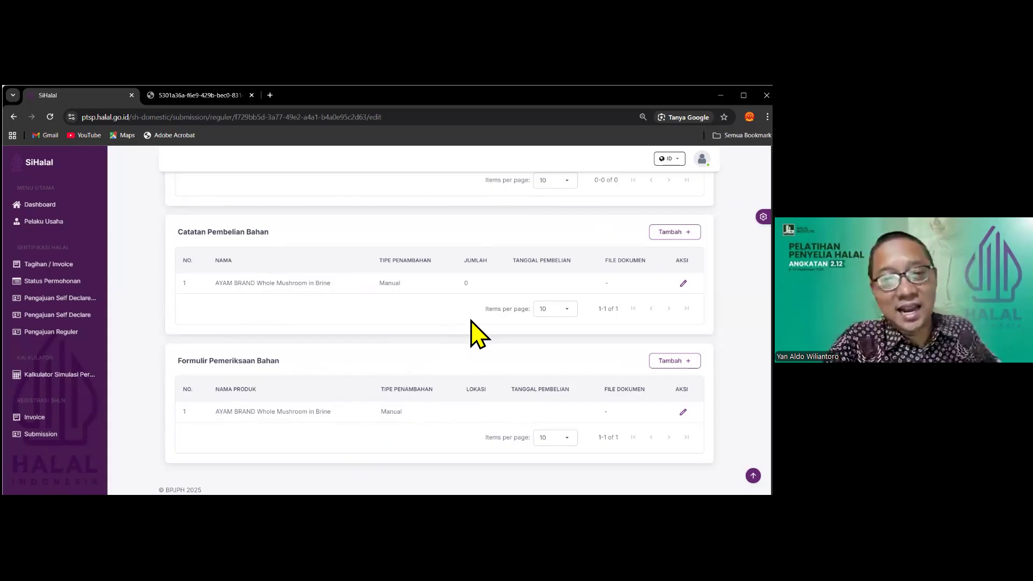
scroll(472, 321, "up", 5)
scroll(474, 326, "up", 2)
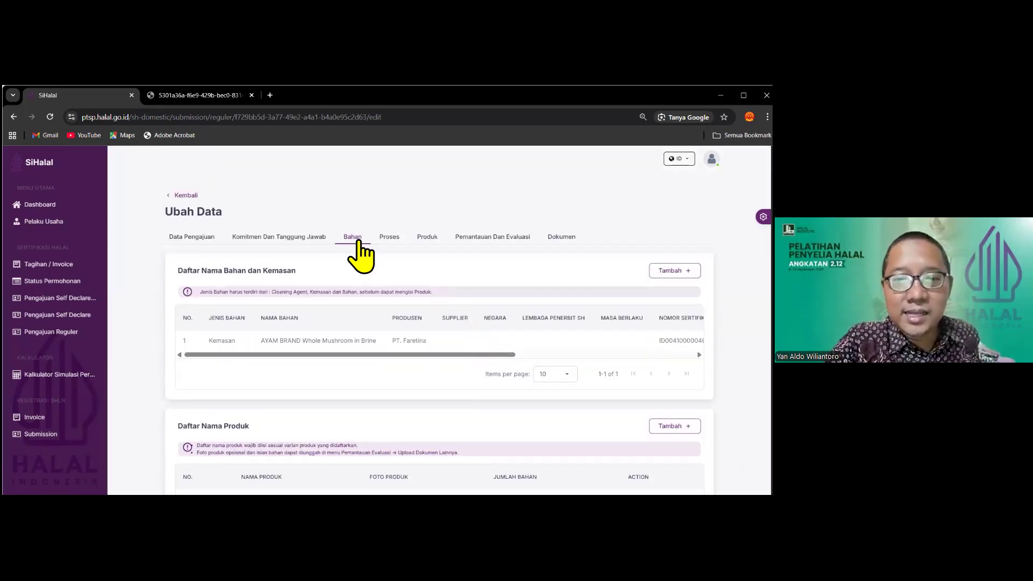
On the Proses tab, agree to Pernyataan Bebas Babi and review the production and storage tables
scroll(269, 323, "down", 2)
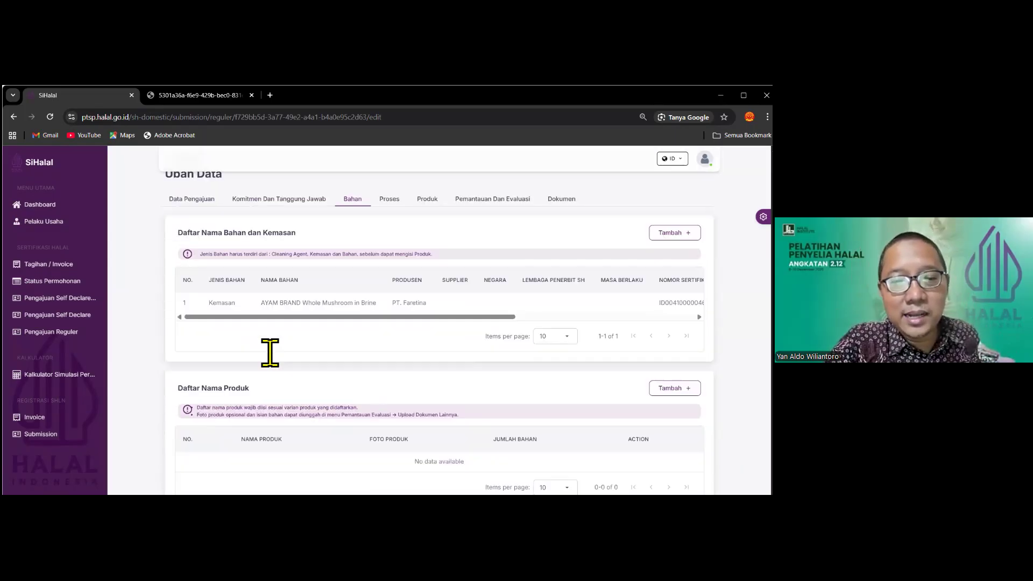
scroll(274, 345, "up", 2)
left_click(389, 238)
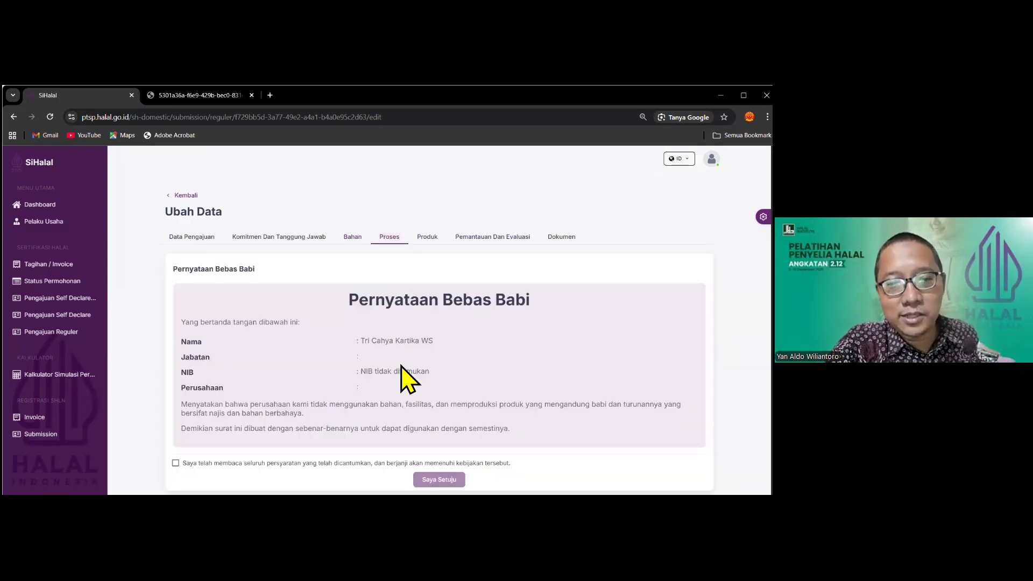
scroll(402, 366, "down", 1)
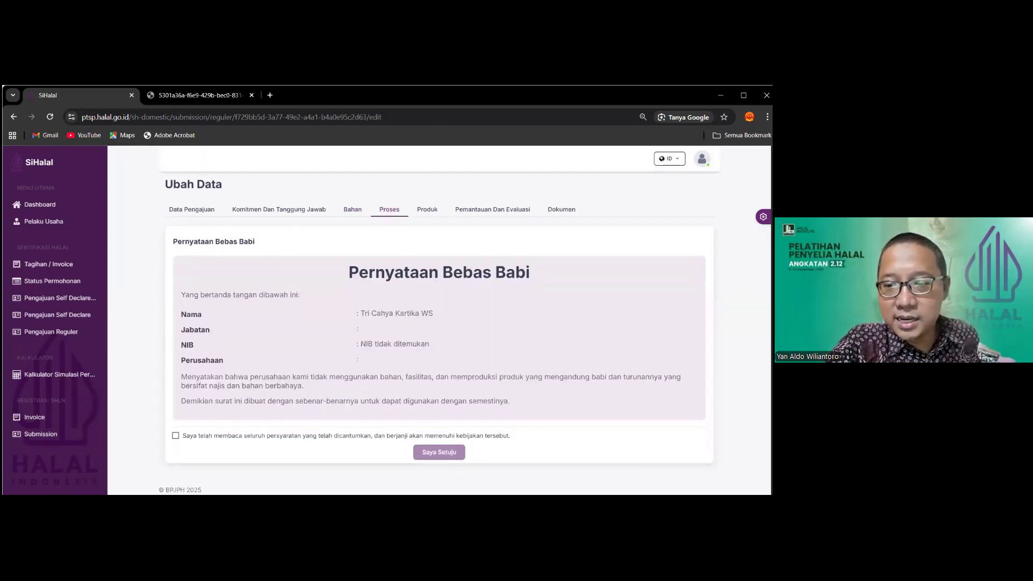
left_click(222, 437)
left_click(439, 452)
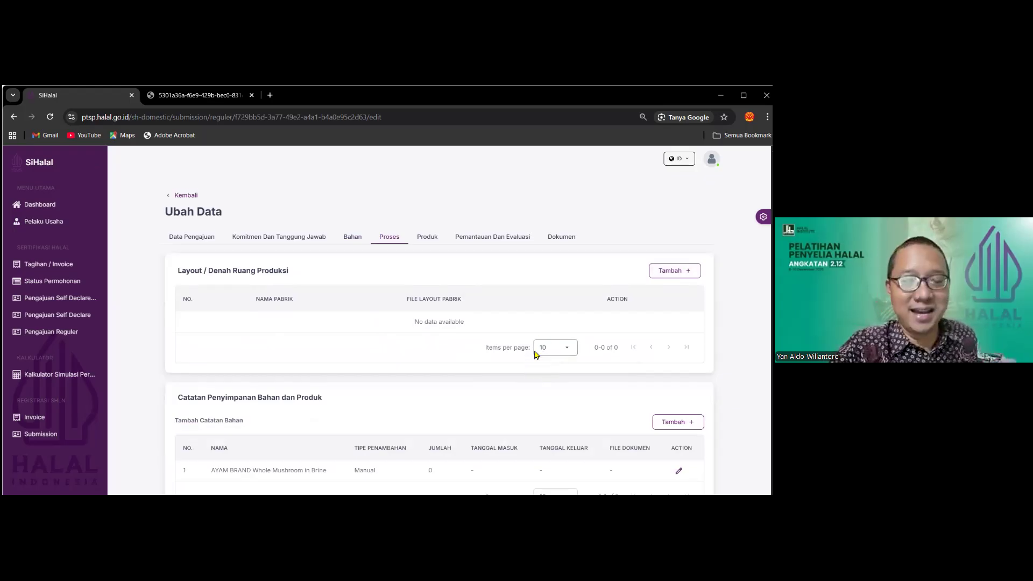
scroll(533, 355, "down", 3)
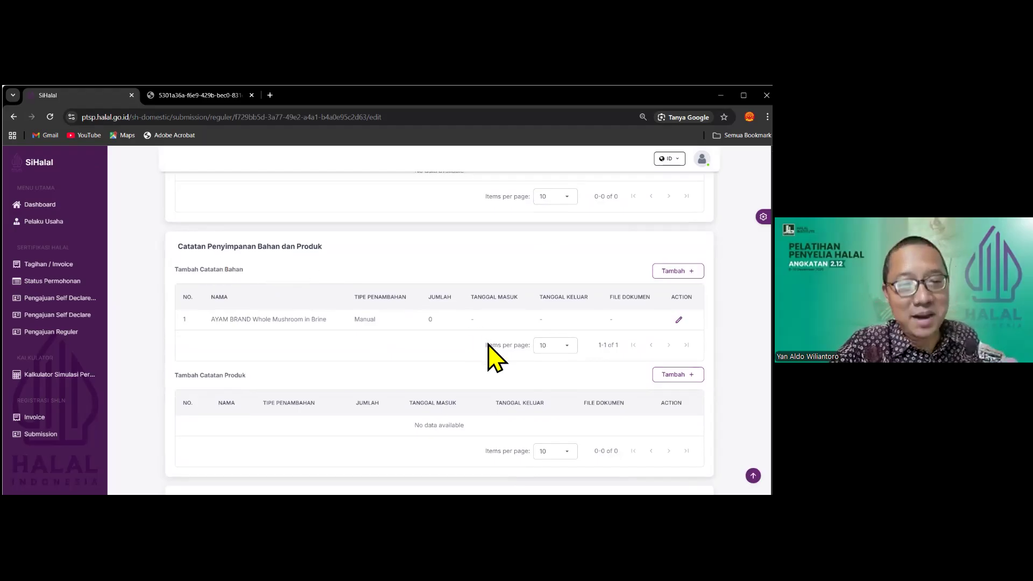
scroll(489, 345, "down", 2)
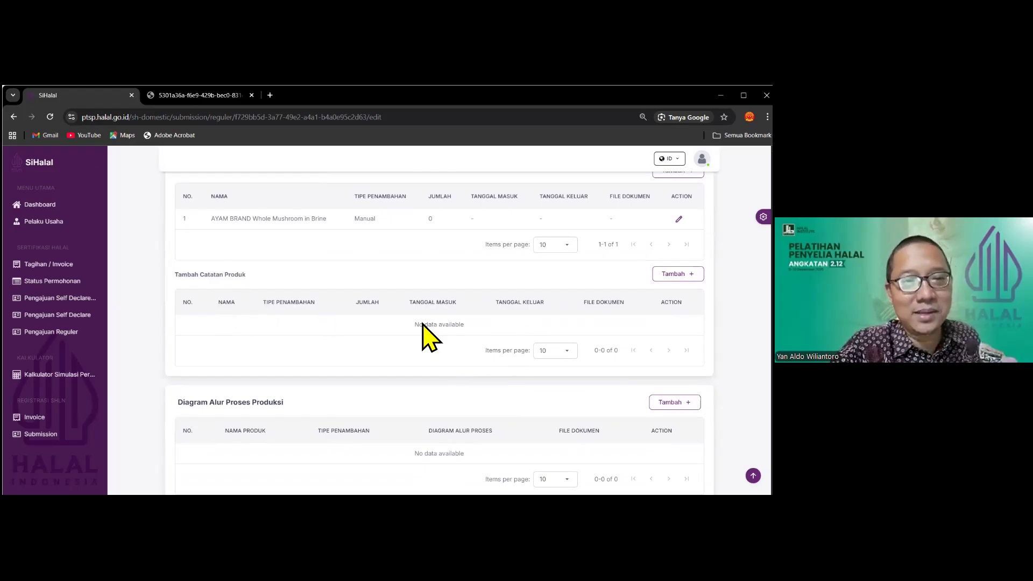
scroll(403, 331, "down", 4)
scroll(387, 330, "up", 1)
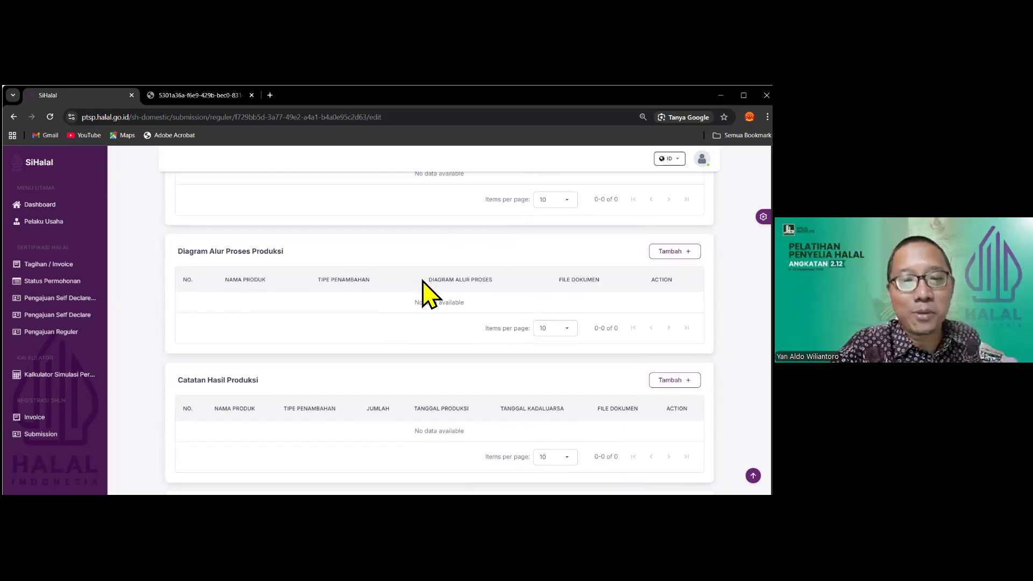
scroll(362, 376, "down", 2)
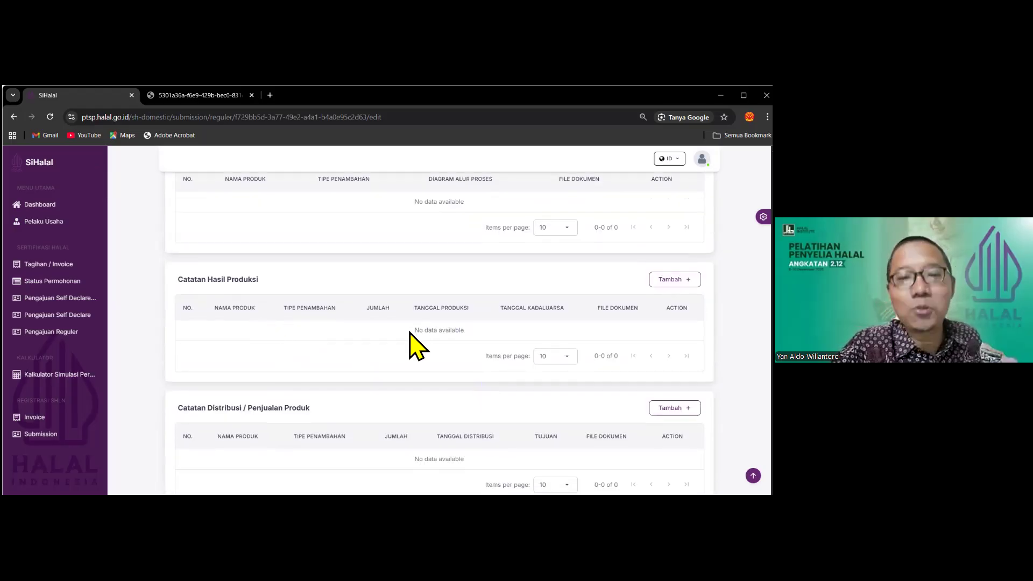
scroll(411, 338, "down", 1)
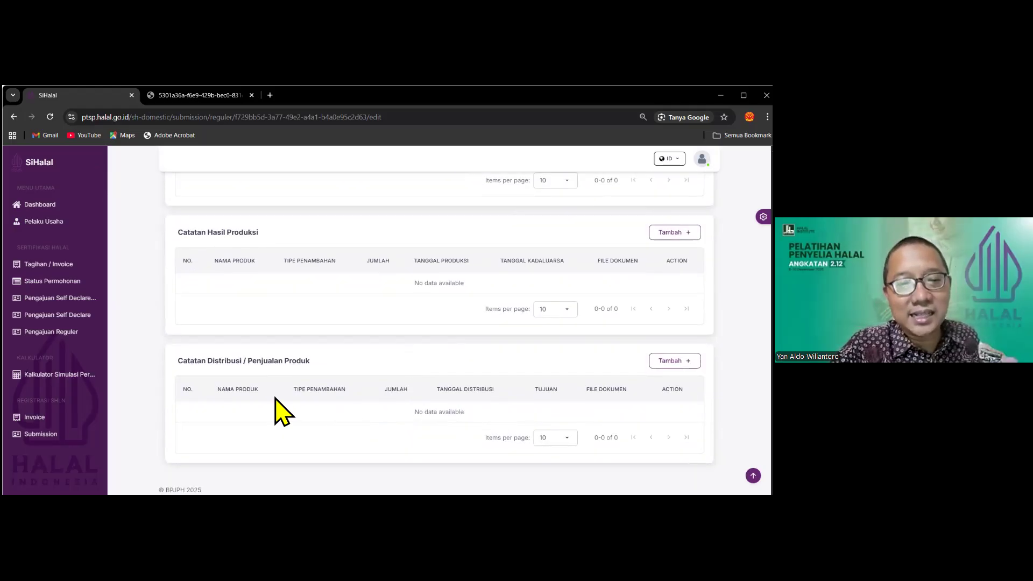
scroll(439, 323, "up", 11)
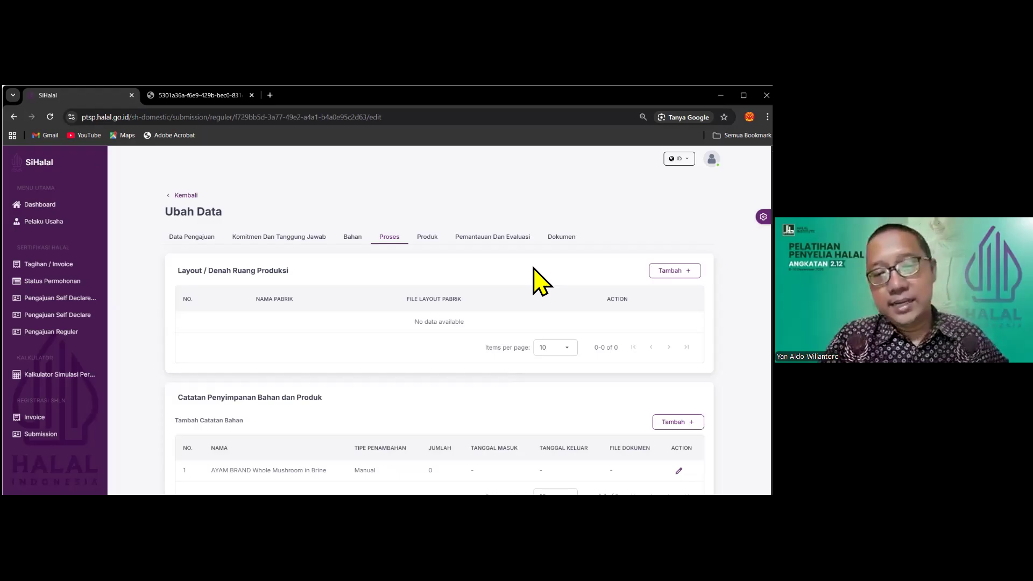
View the Produk tab, then move on to Pemantauan Dan Evaluasi
left_click(428, 237)
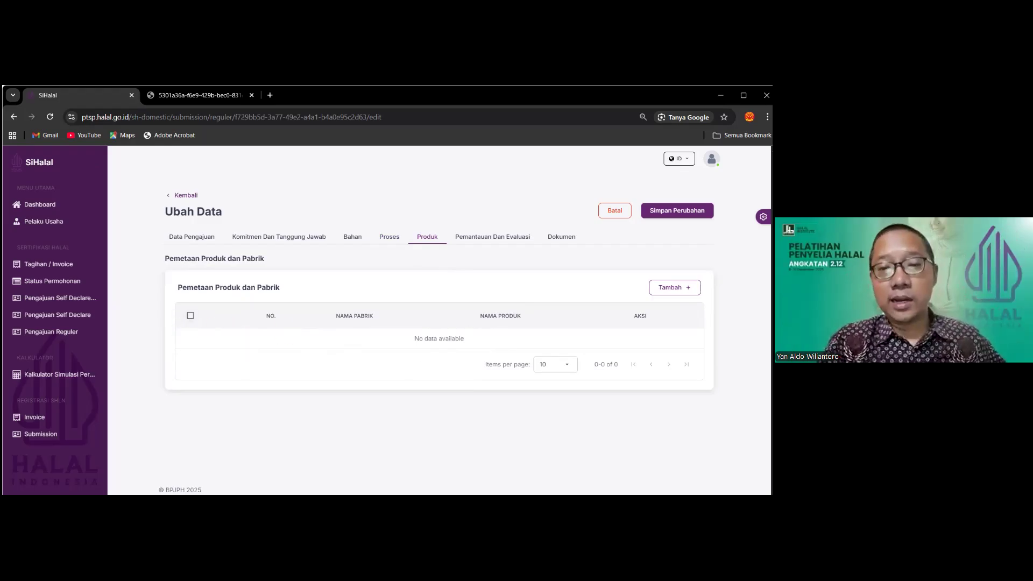
left_click(492, 238)
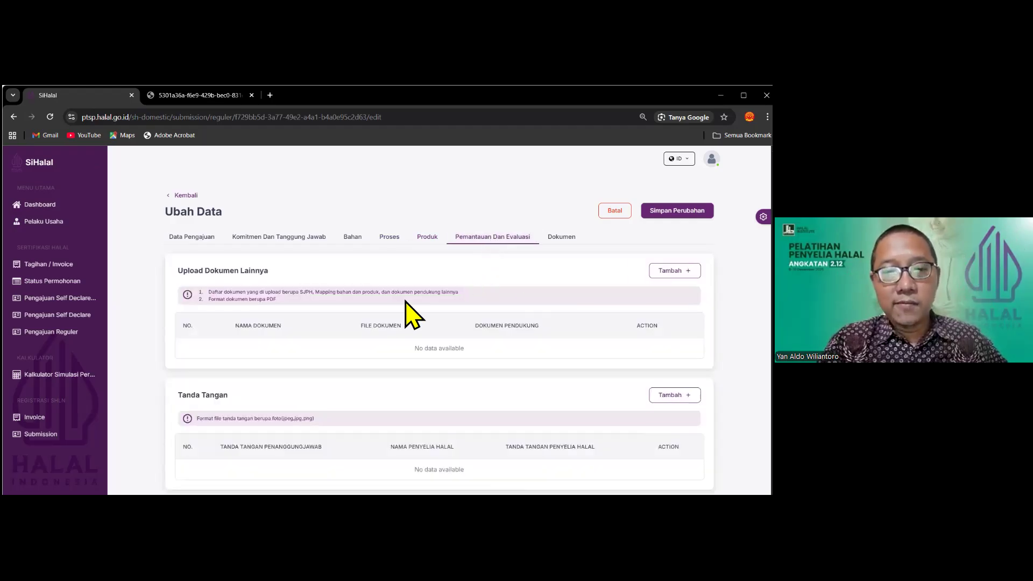
Zoom the Pemantauan Dan Evaluasi page to 110% and back while scrolling its content
left_click_drag(183, 270, 277, 272)
left_click(279, 274)
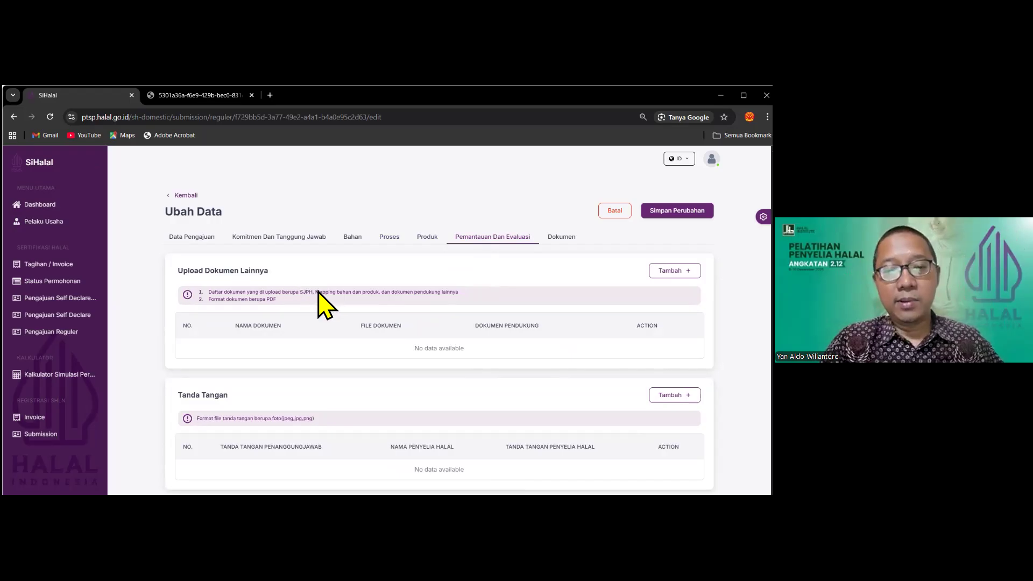
key("ctrl+equal")
scroll(320, 305, "down", 2)
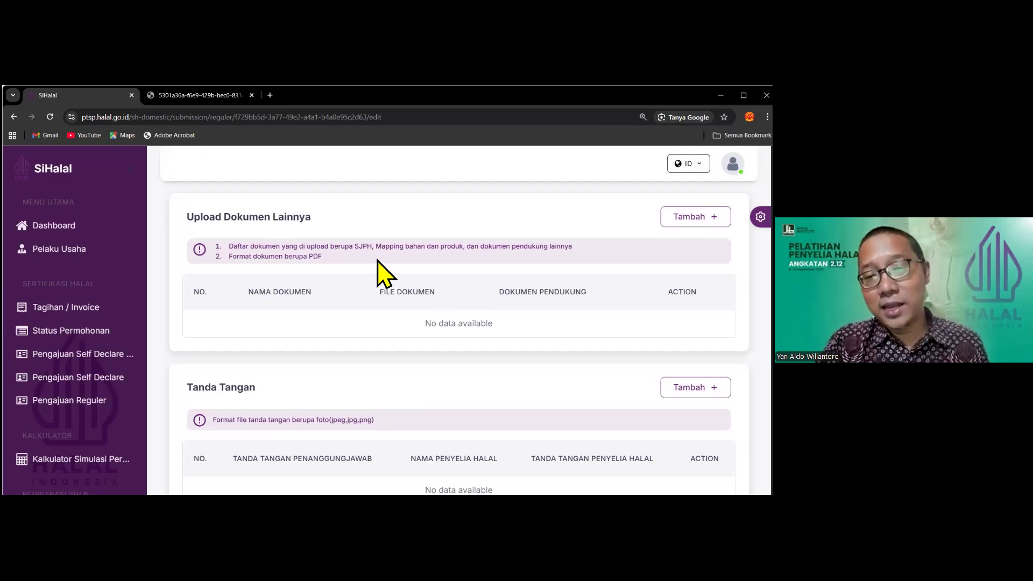
key("ctrl+minus")
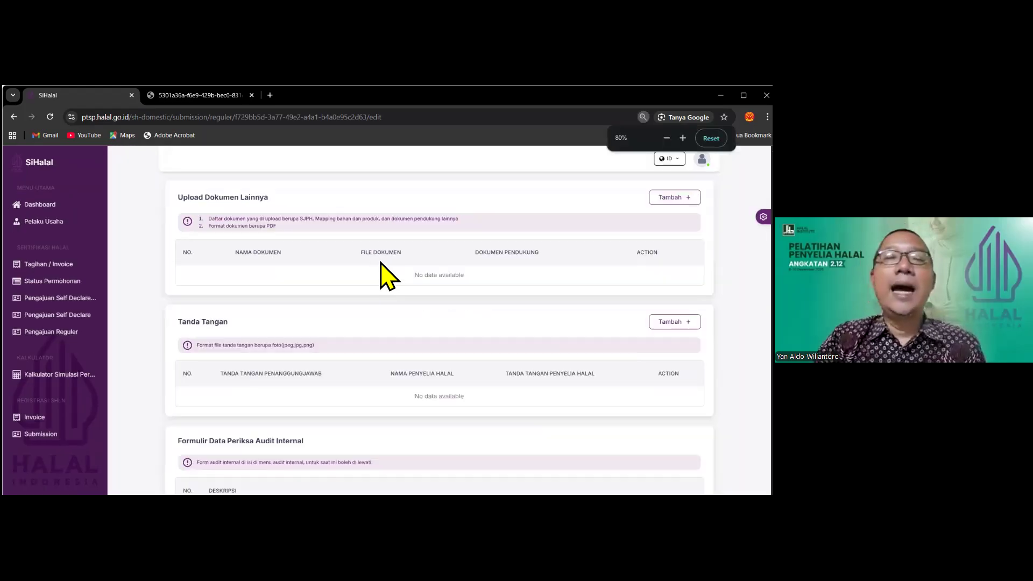
scroll(386, 275, "down", 1)
scroll(387, 275, "up", 2)
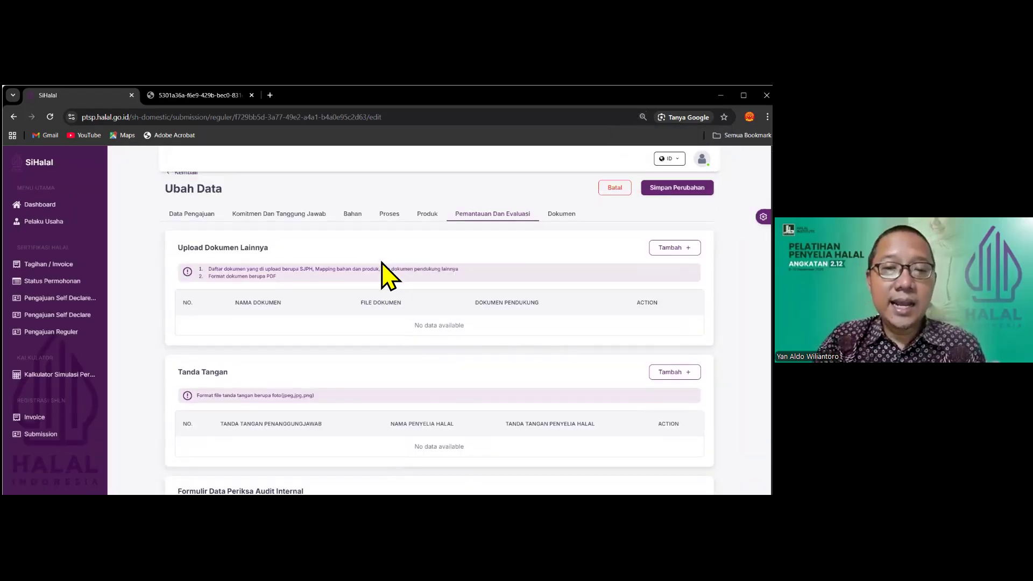
Set the page zoom to 80% and scroll down to Formulir Data Periksa Audit Internal
key("ctrl+minus")
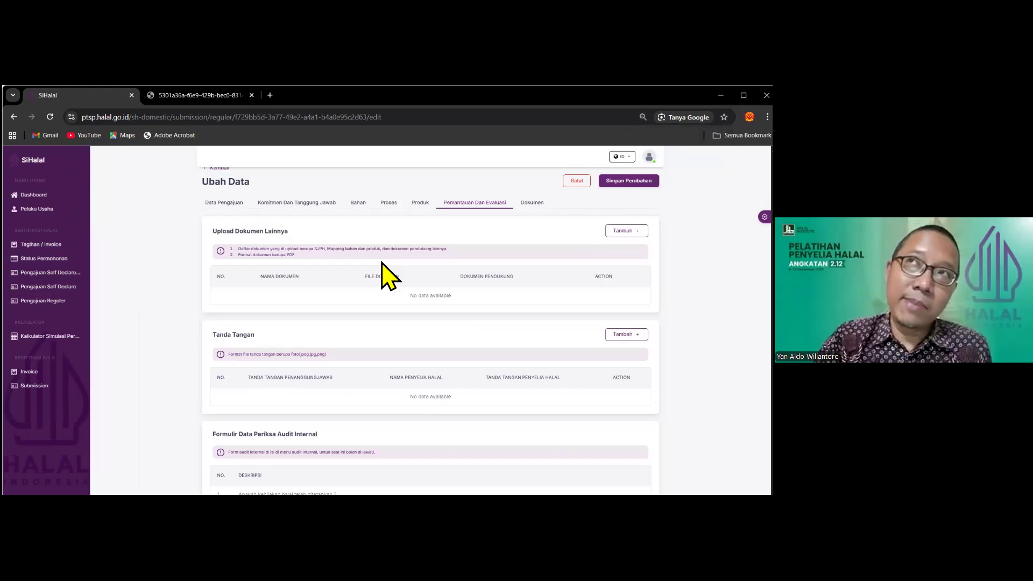
key("ctrl+minus")
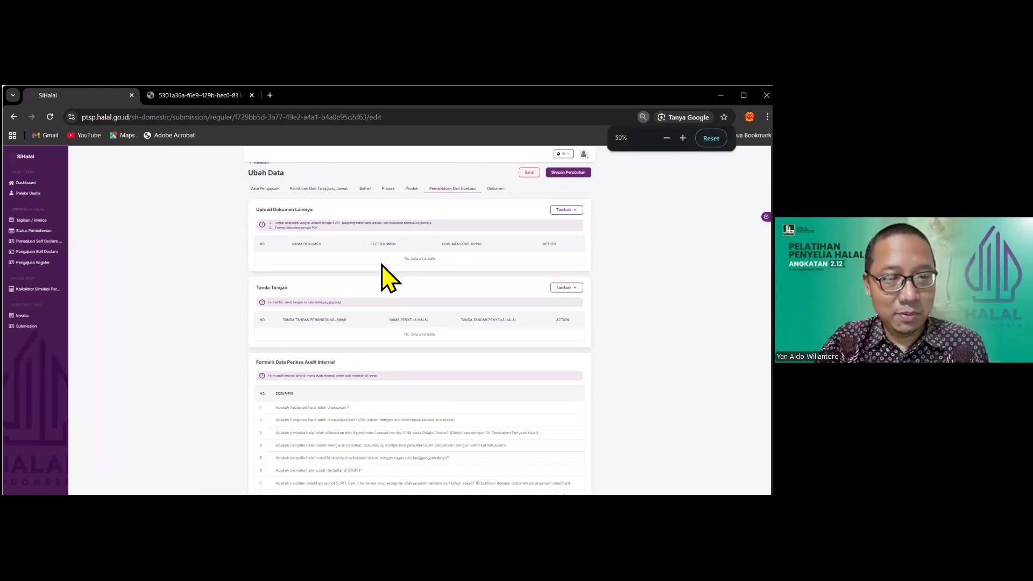
key("ctrl+plus")
key("ctrl+plus")
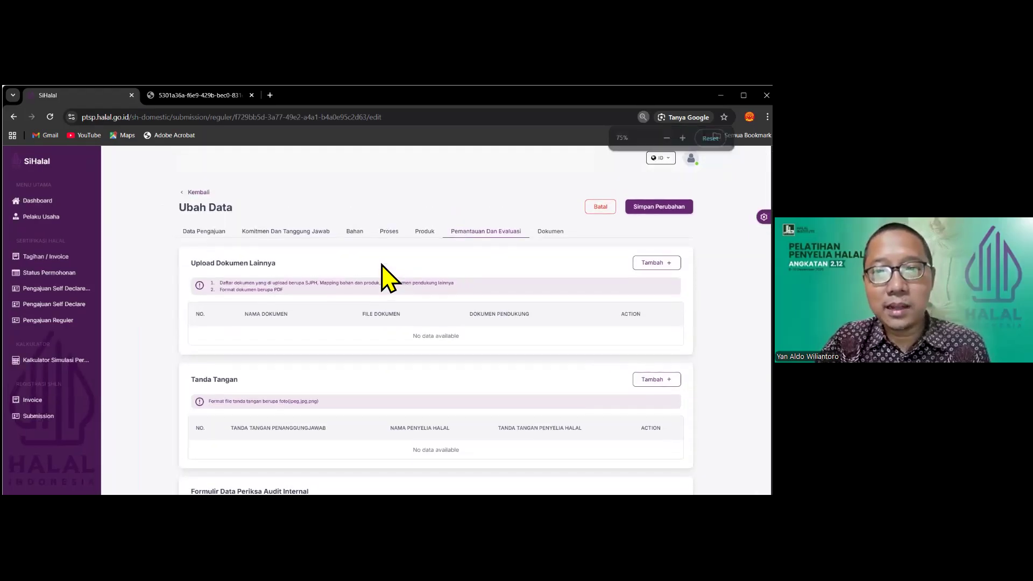
key("ctrl+plus")
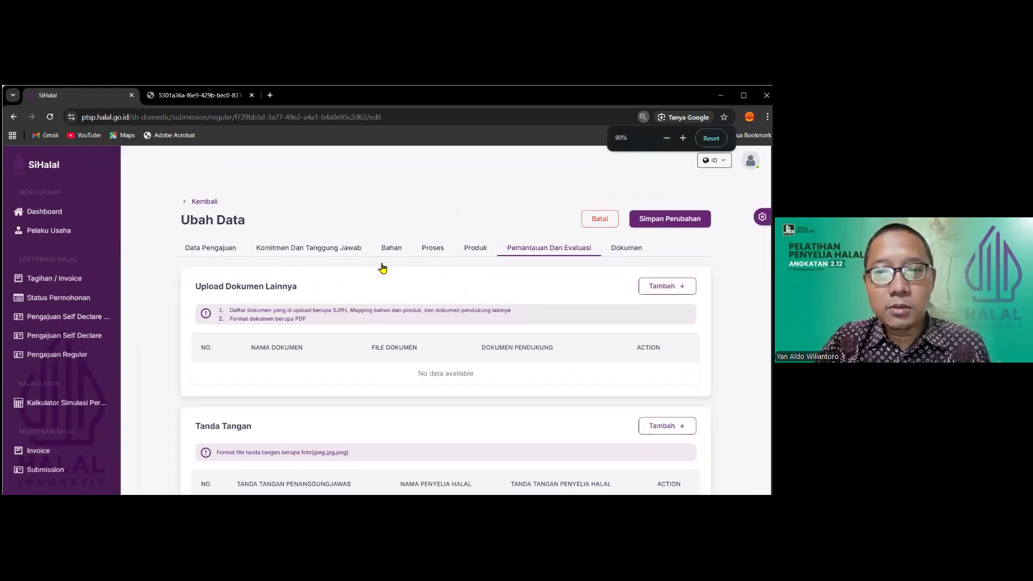
key("ctrl+plus")
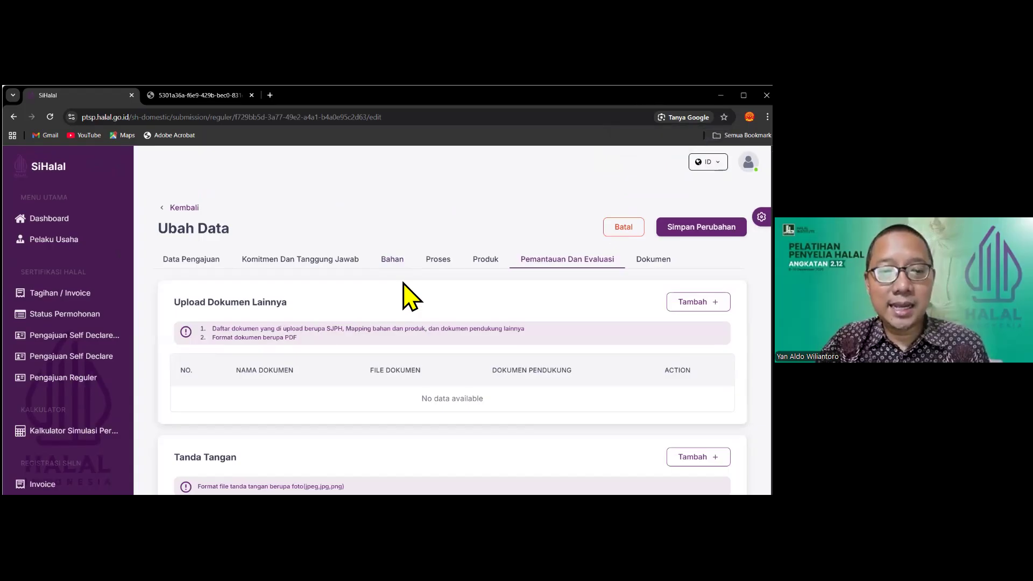
scroll(407, 291, "down", 1)
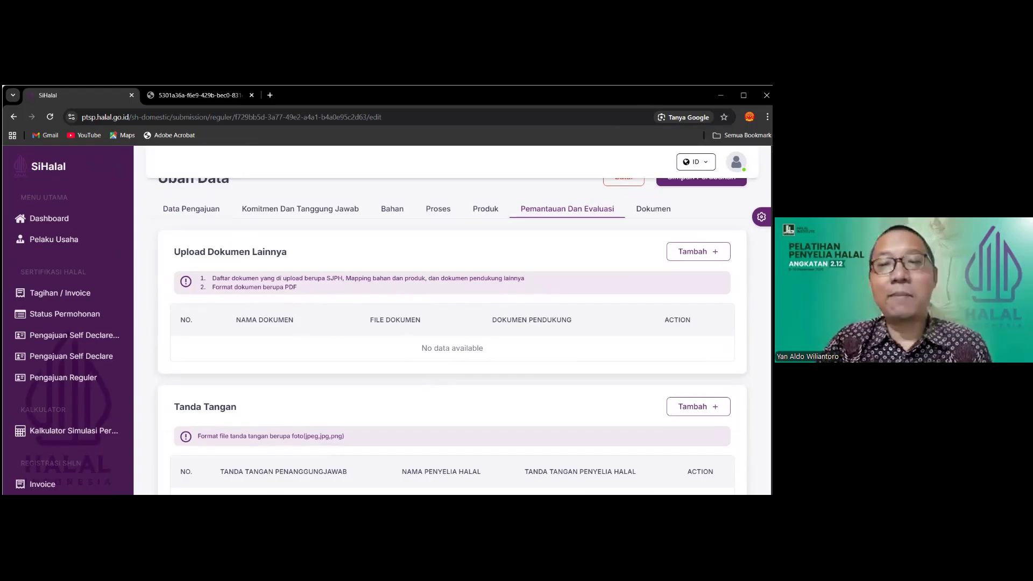
scroll(452, 332, "down", 6)
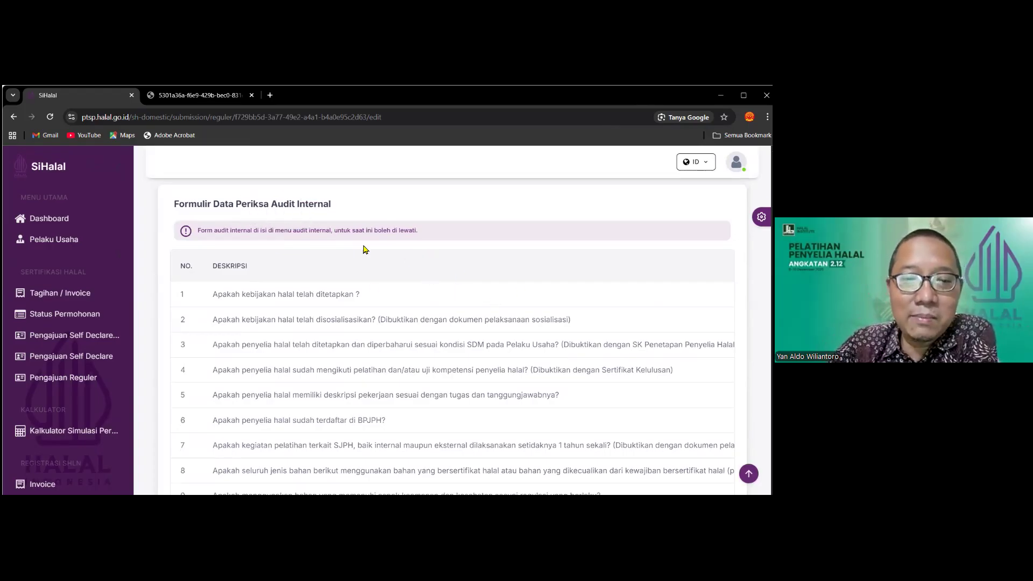
scroll(479, 291, "up", 5)
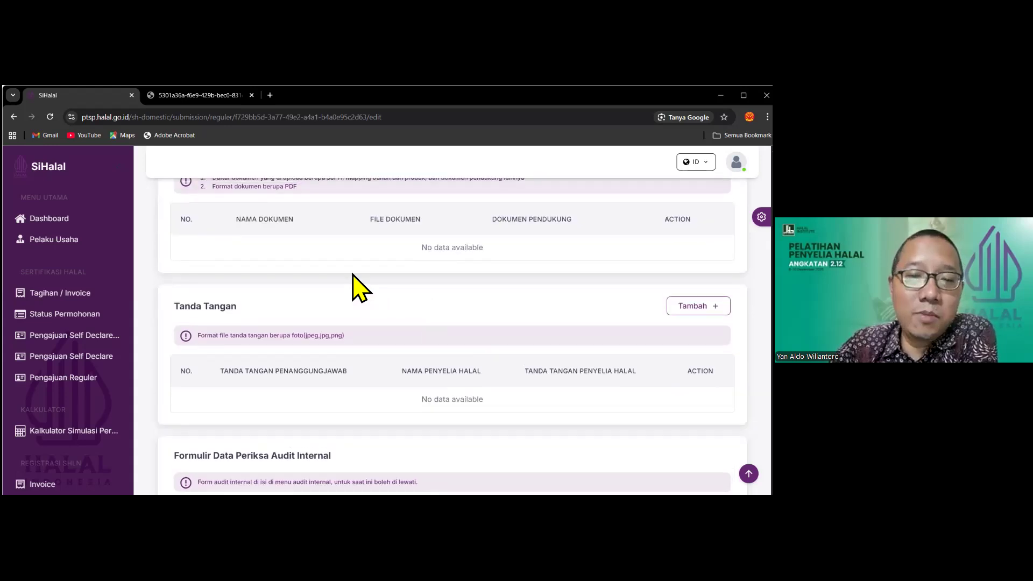
scroll(495, 255, "down", 2)
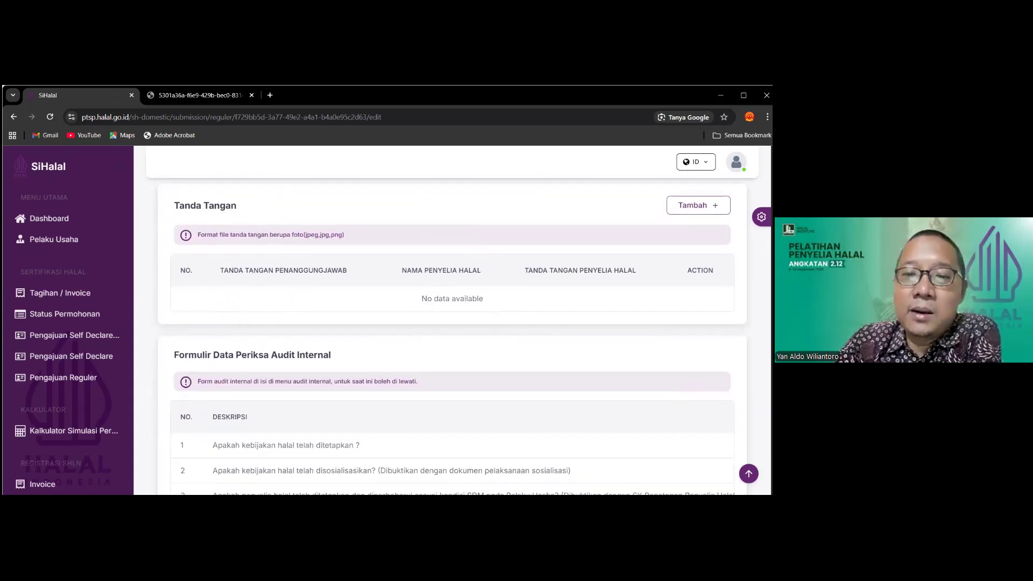
Open Tambah Tanda Tangan, find no Nama Penyelia Halal available, and cancel with Esc
left_click(699, 204)
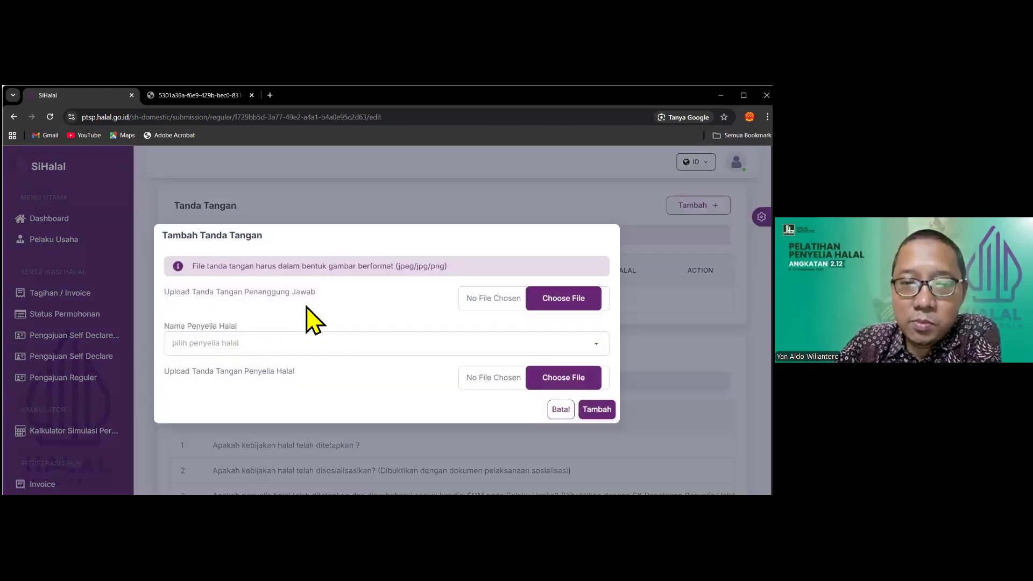
left_click(487, 347)
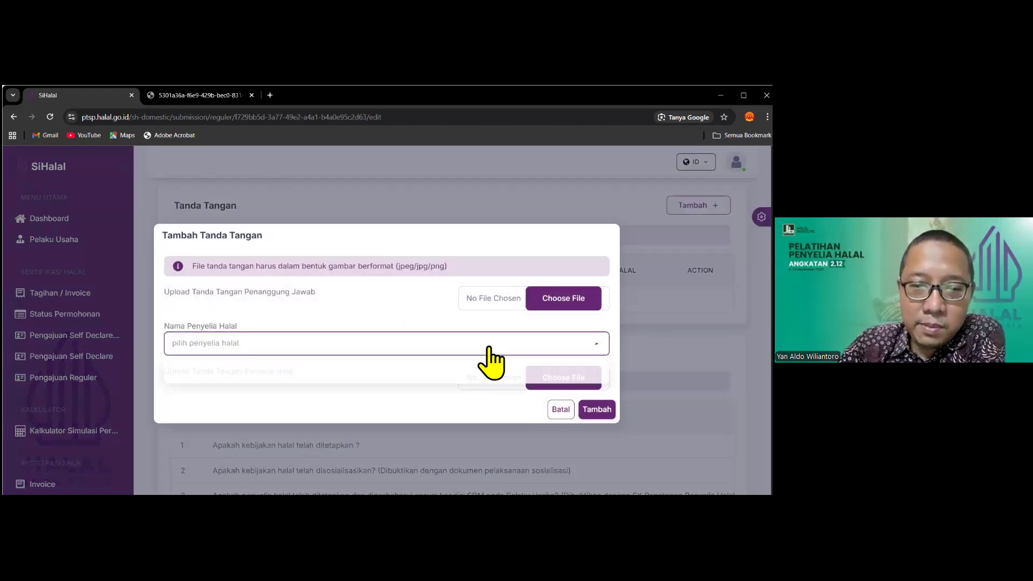
left_click(243, 347)
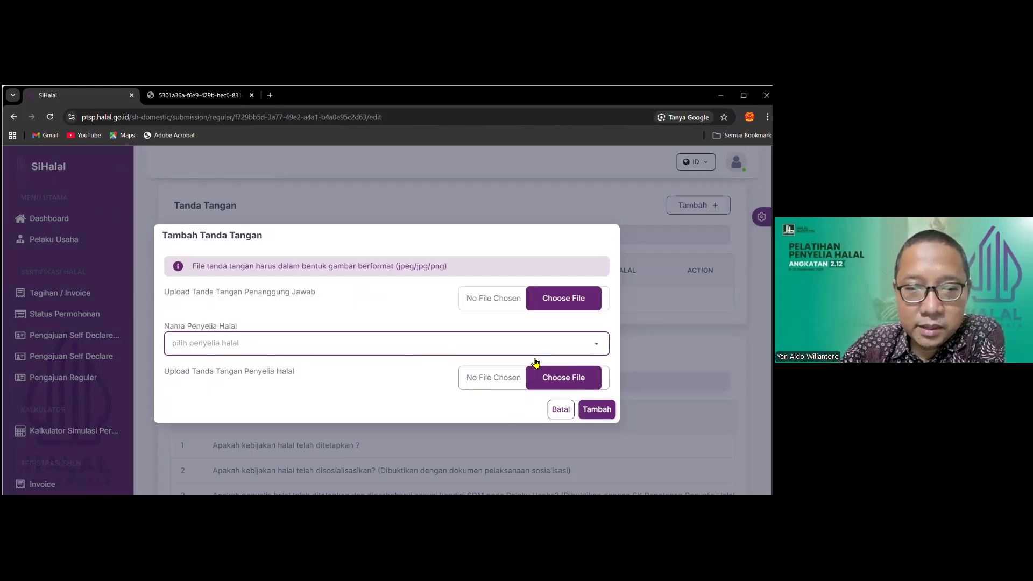
left_click(486, 367)
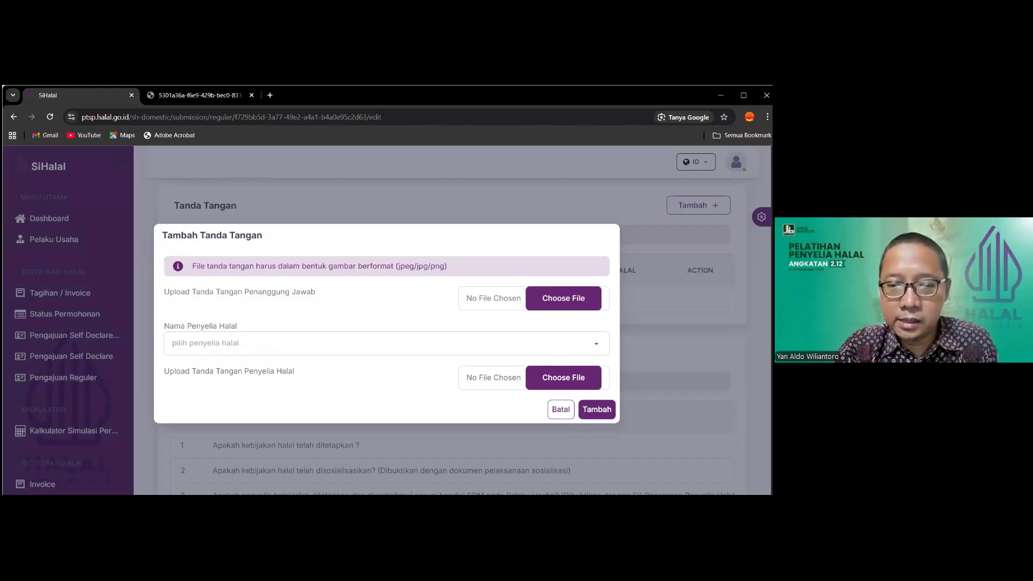
key("Escape")
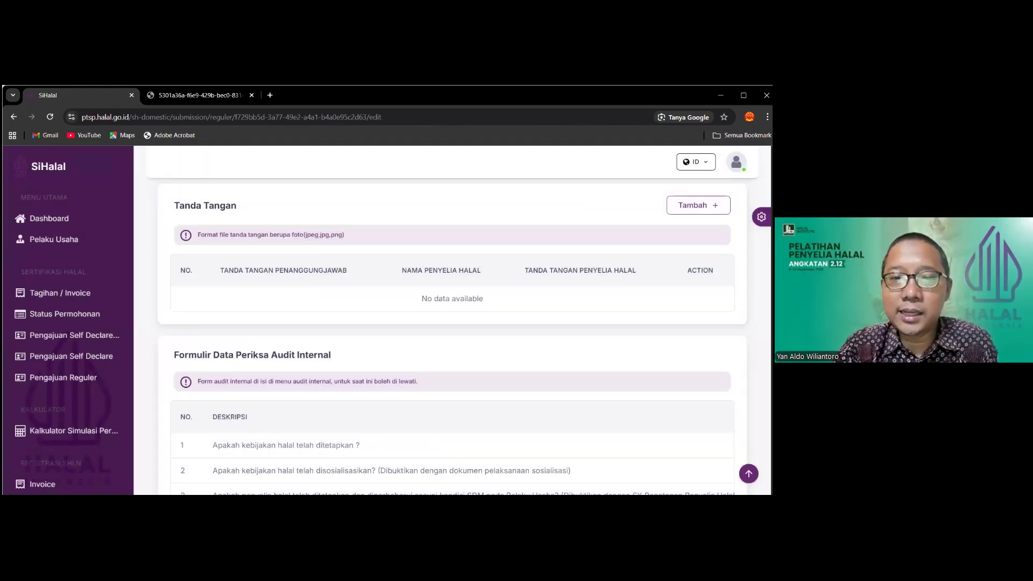
scroll(452, 323, "up", 5)
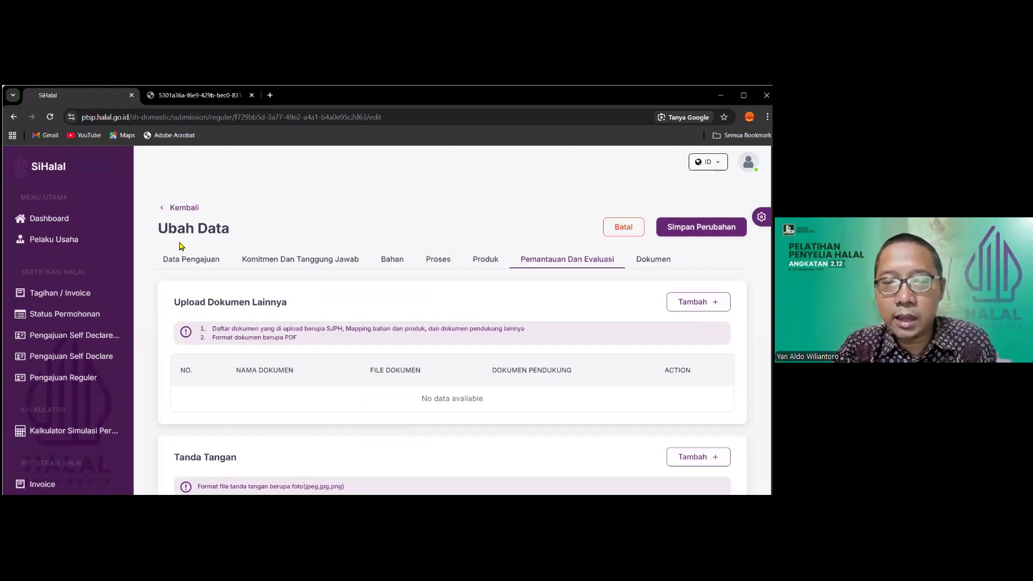
Open the Dokumen tab and download the Dokumen Surat Permohonan letter
left_click(653, 259)
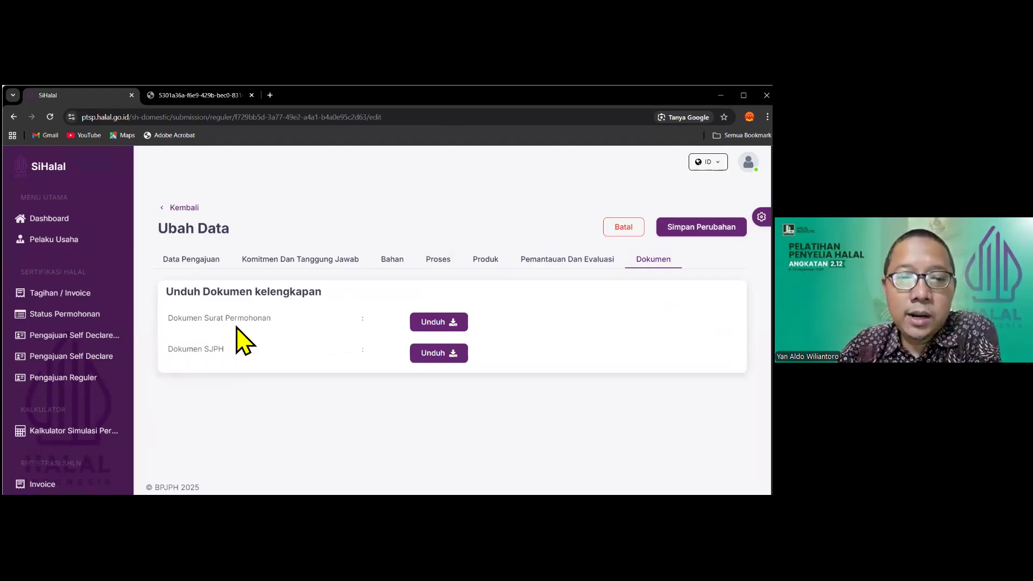
left_click(451, 322)
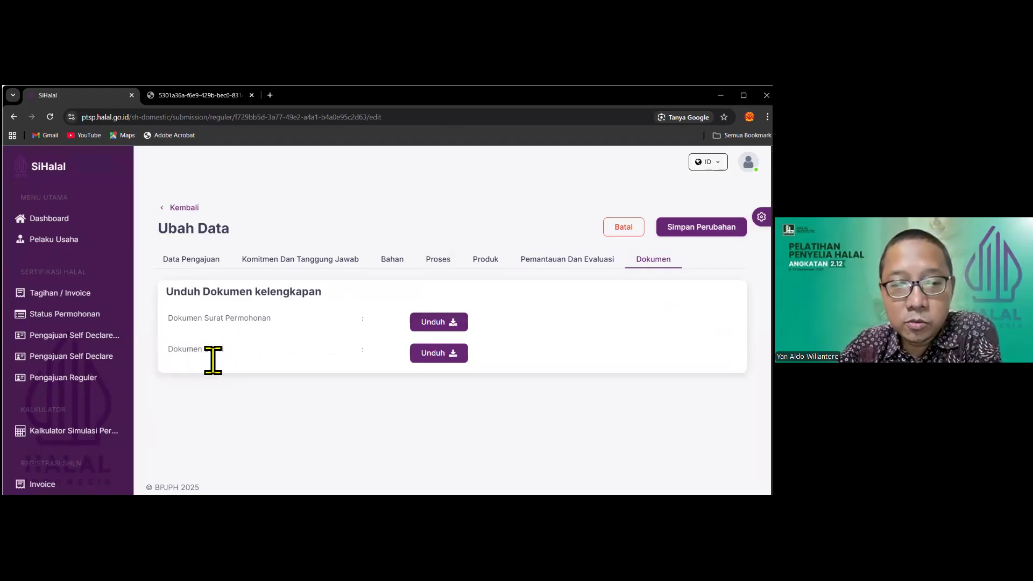
left_click(450, 321)
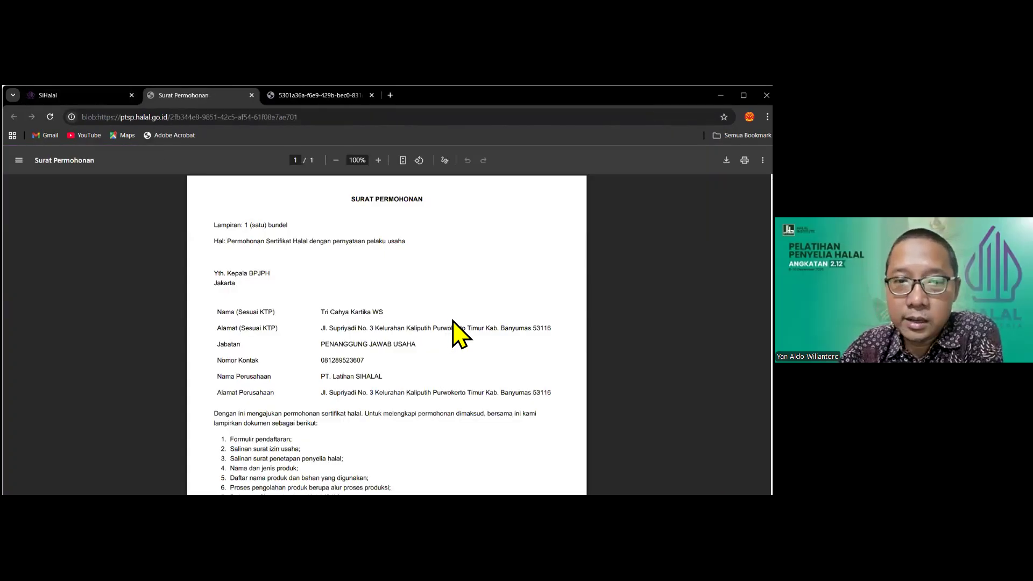
Look over the Surat Permohonan PDF, then download Dokumen SJPH from SiHalal's Dokumen tab
scroll(486, 320, "down", 5)
scroll(486, 317, "up", 5)
scroll(486, 328, "down", 5)
scroll(487, 328, "up", 5)
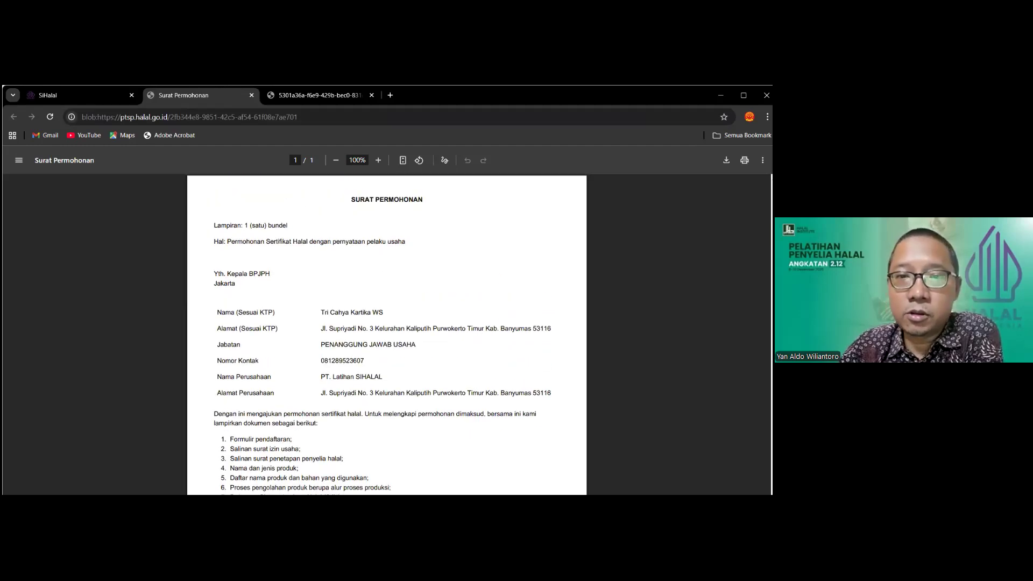
left_click(101, 98)
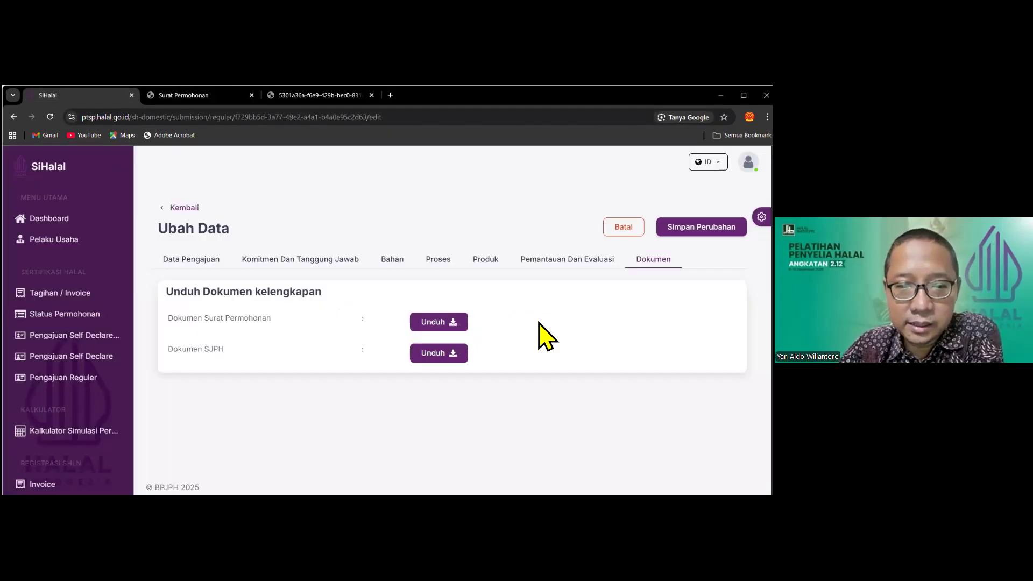
left_click(439, 354)
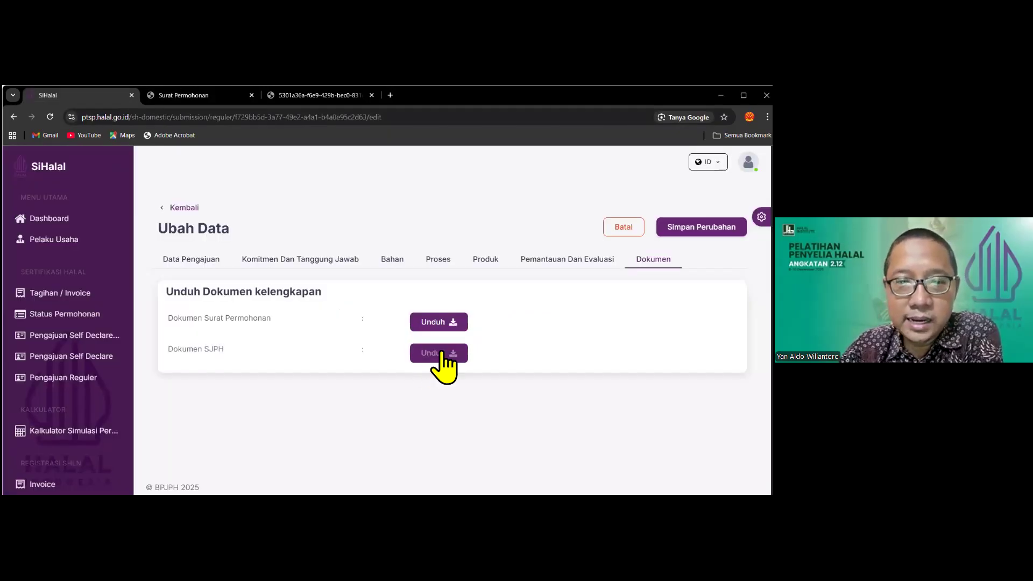
Read the 40-page Manual SJPH PDF down to the responsible person's signature on page 17
scroll(513, 307, "down", 2)
scroll(513, 298, "down", 10)
scroll(522, 329, "down", 10)
scroll(522, 329, "down", 10)
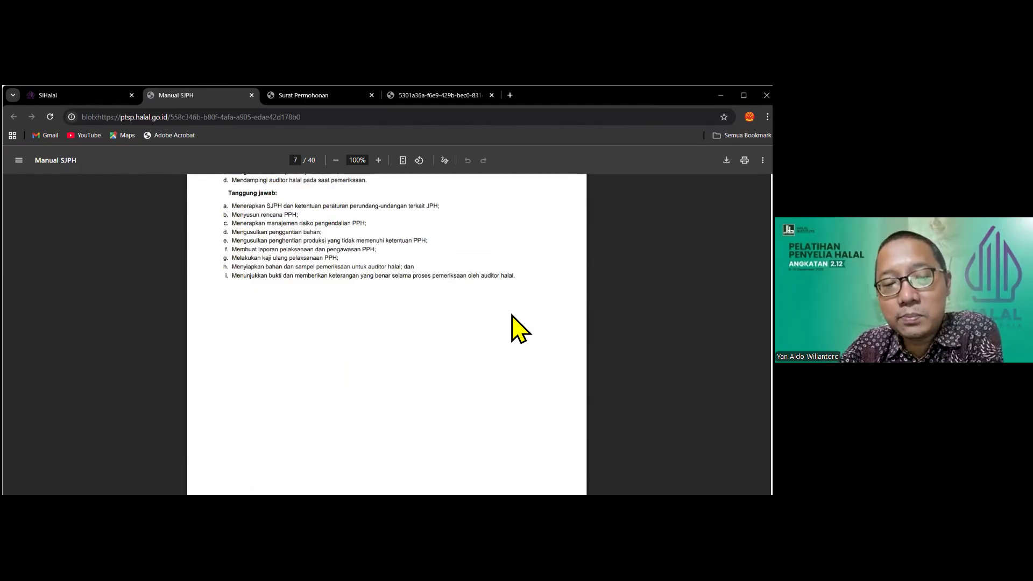
scroll(512, 322, "down", 8)
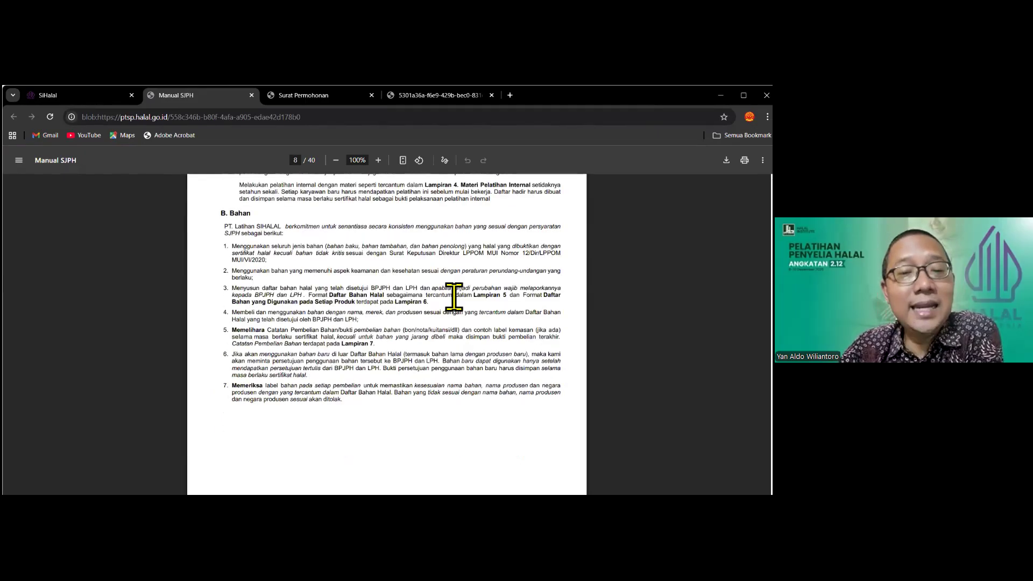
scroll(478, 326, "down", 10)
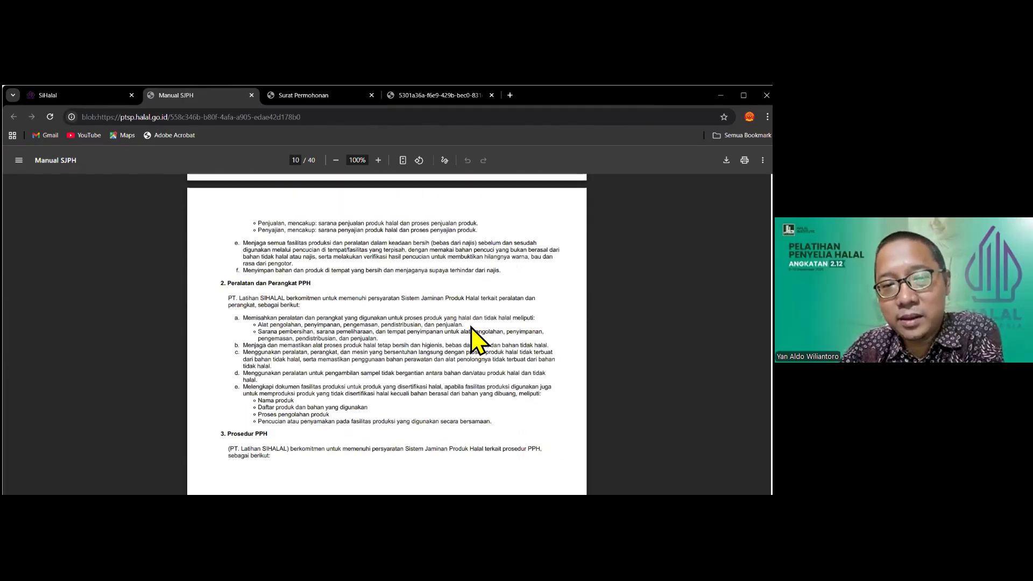
scroll(476, 328, "down", 7)
scroll(476, 325, "up", 5)
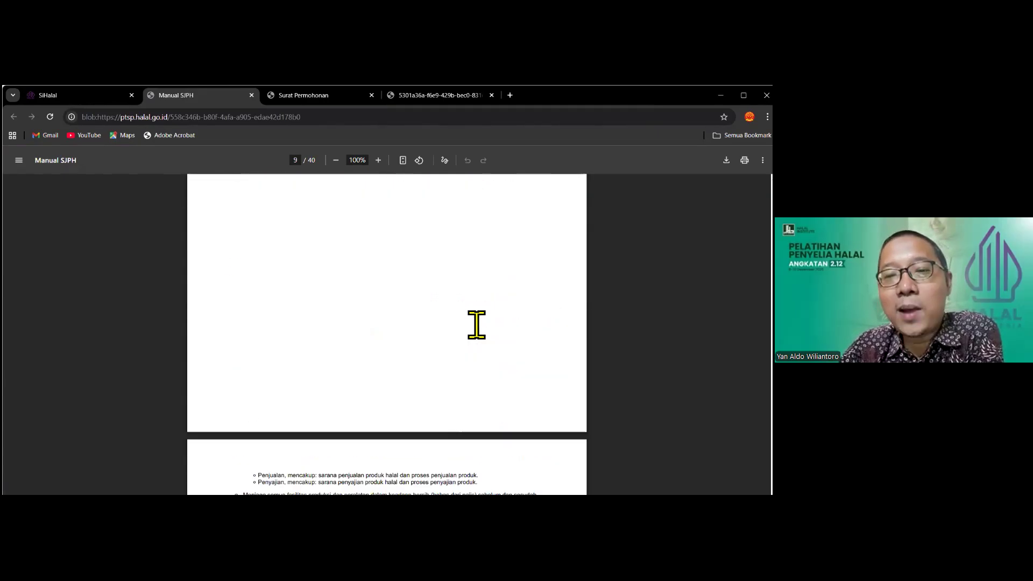
scroll(476, 325, "up", 10)
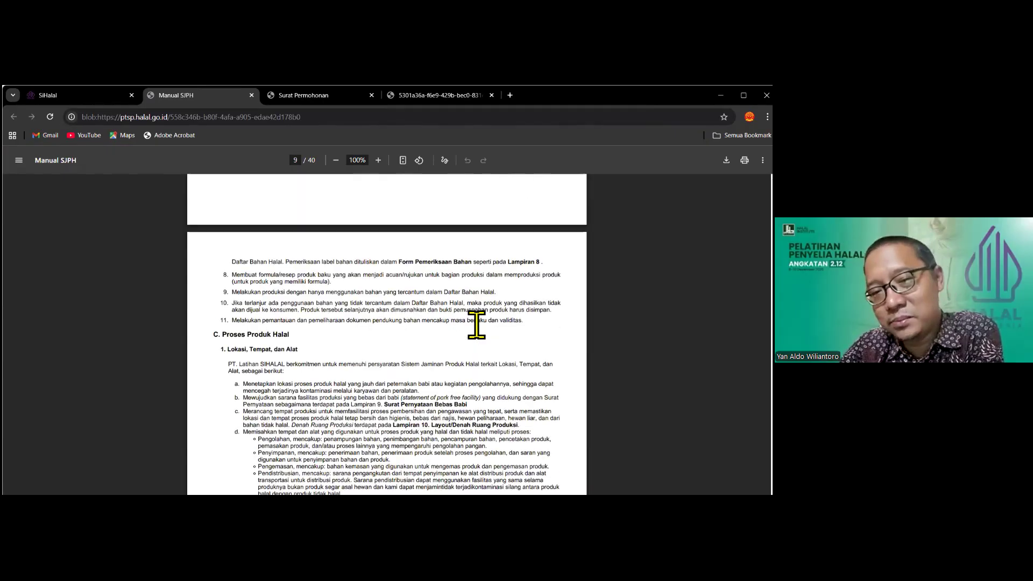
scroll(476, 326, "up", 8)
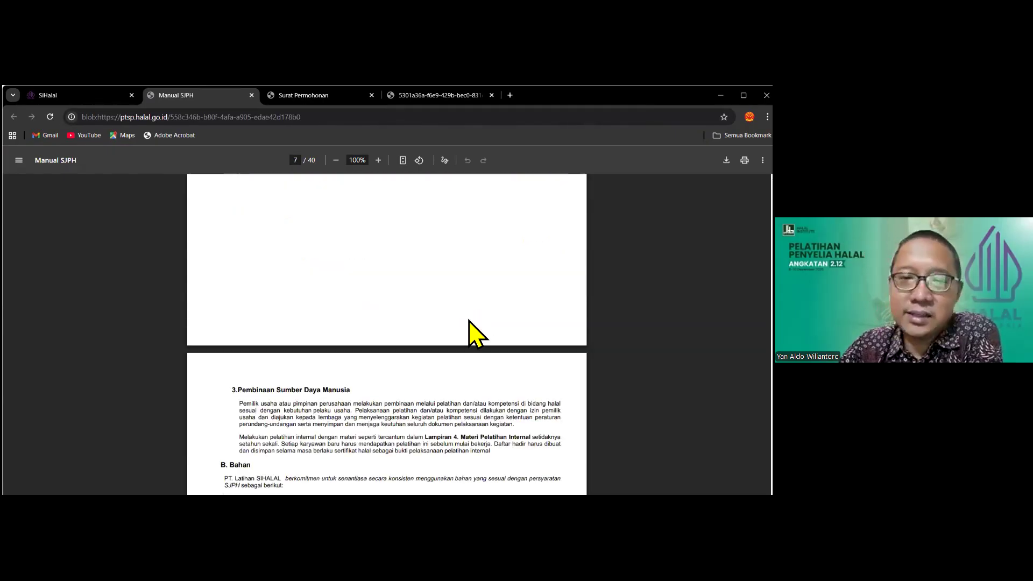
scroll(471, 328, "up", 1)
scroll(474, 344, "down", 5)
scroll(476, 345, "down", 15)
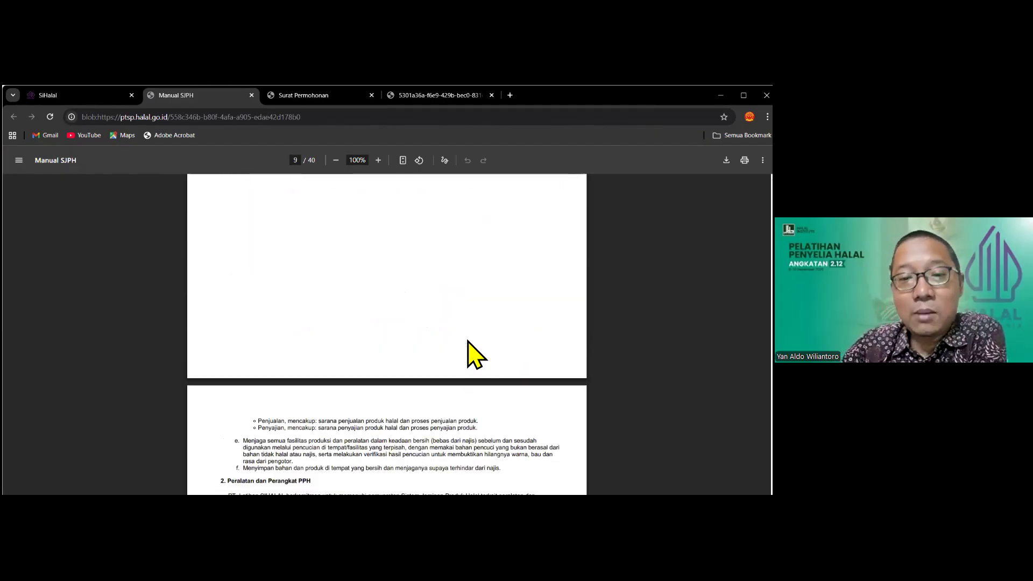
scroll(468, 342, "down", 15)
scroll(474, 345, "down", 15)
scroll(472, 331, "down", 15)
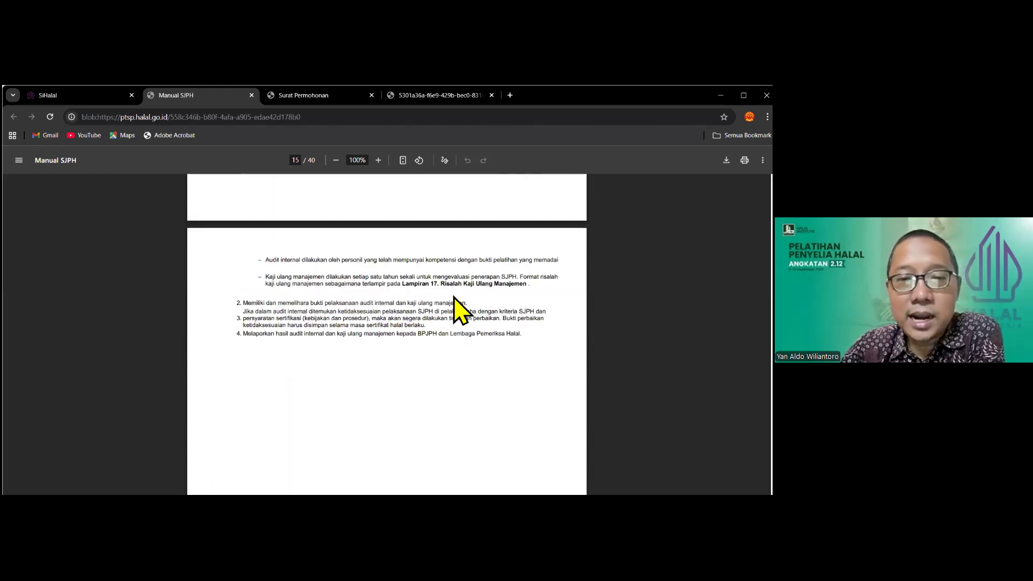
left_click(307, 101)
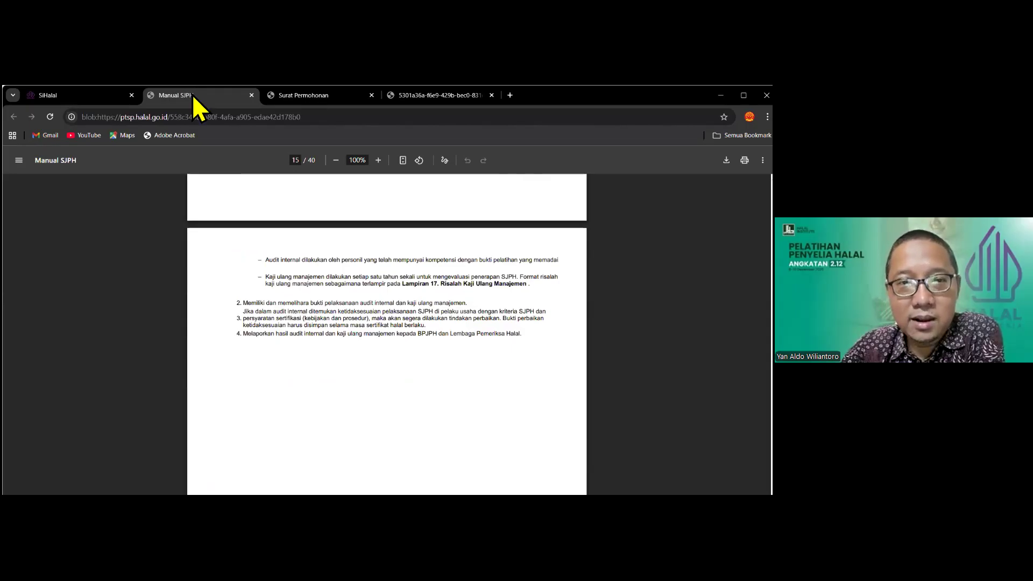
left_click(192, 95)
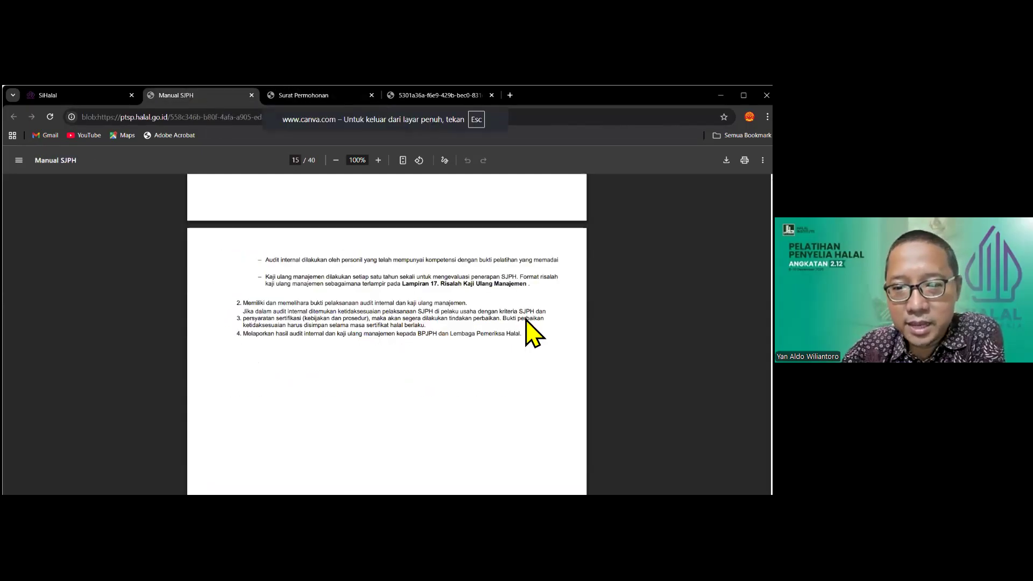
scroll(524, 322, "down", 15)
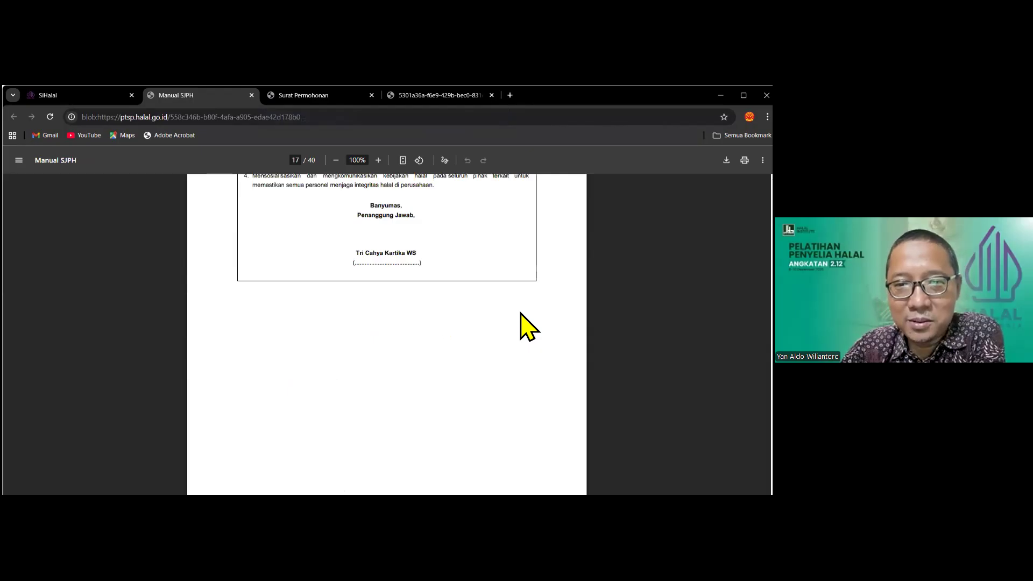